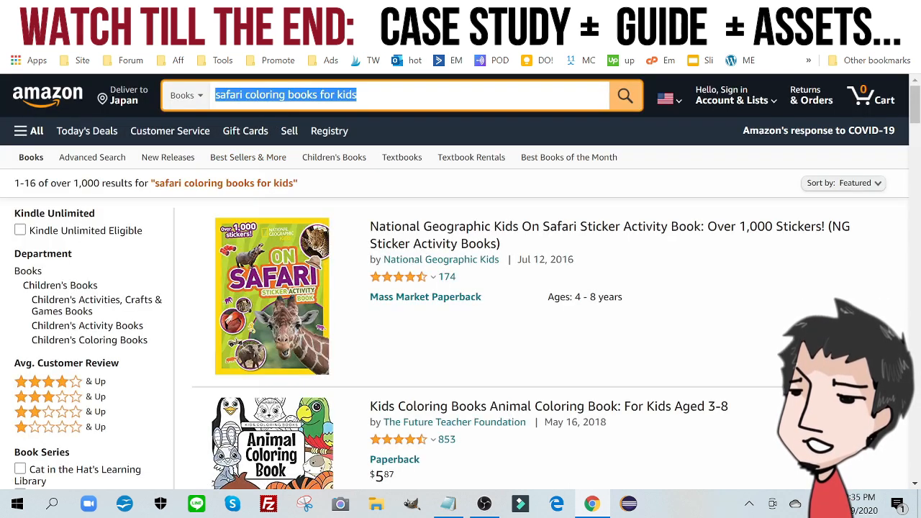
Step: Search Amazon's Books department for "safari coloring books for kids"
left_click(358, 95)
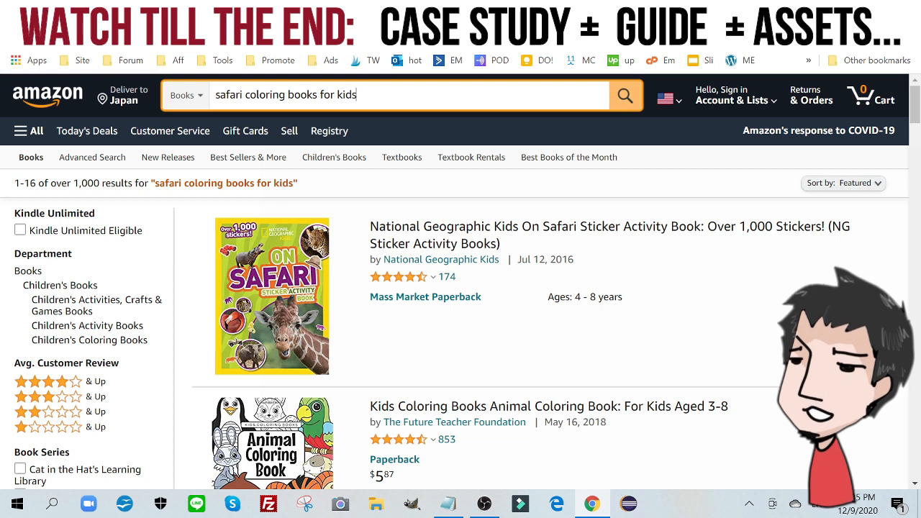
left_click(616, 106)
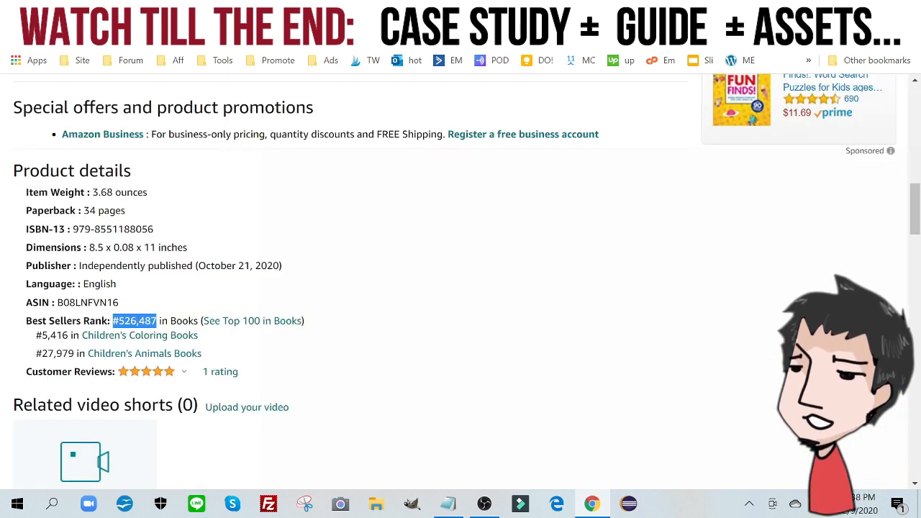
Step: Switch to Canva and create a new custom-size design of 8.5 x 11 in
left_click(596, 12)
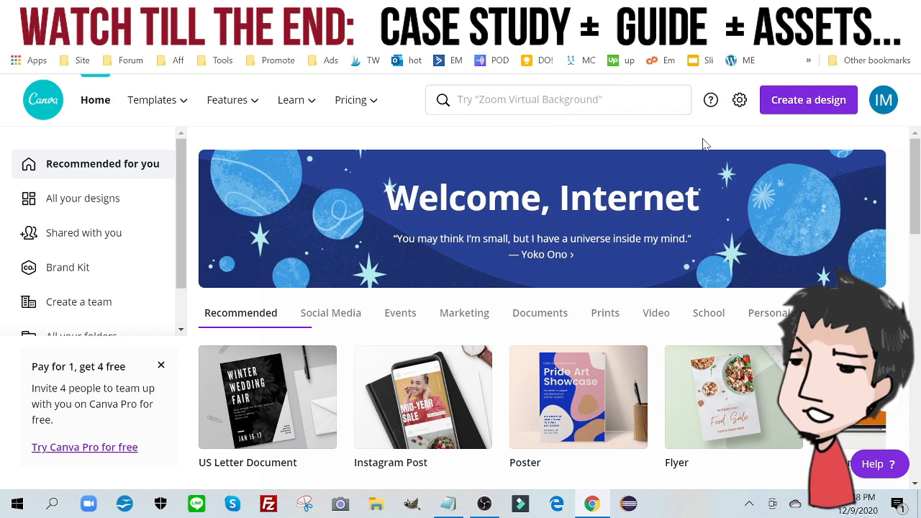
scroll(703, 140, "down", 1)
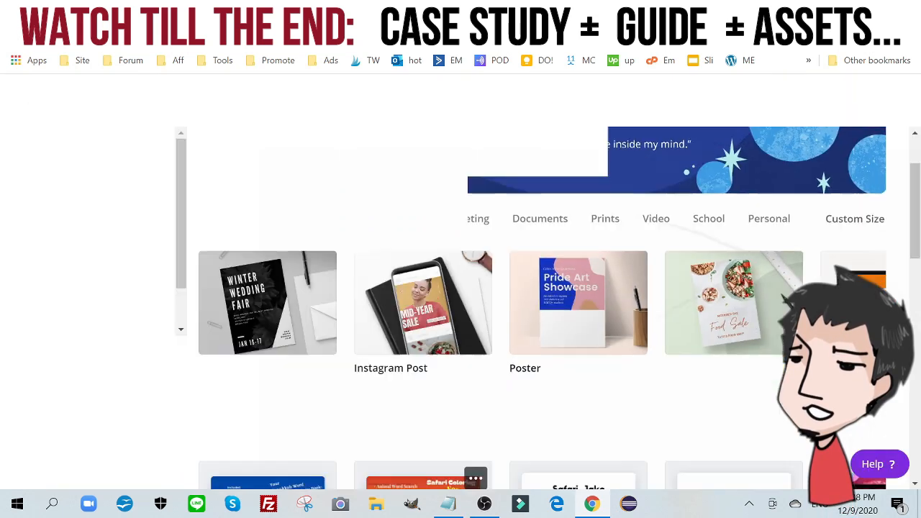
left_click(855, 218)
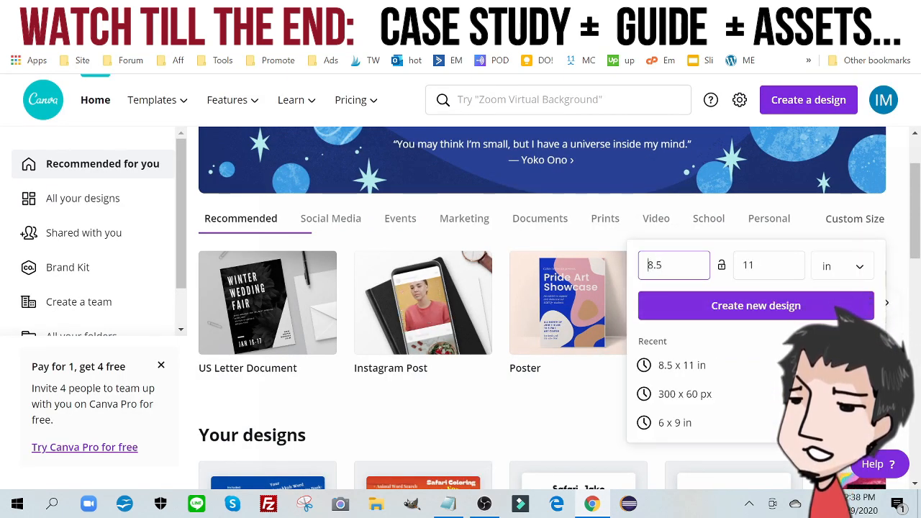
double_click(655, 266)
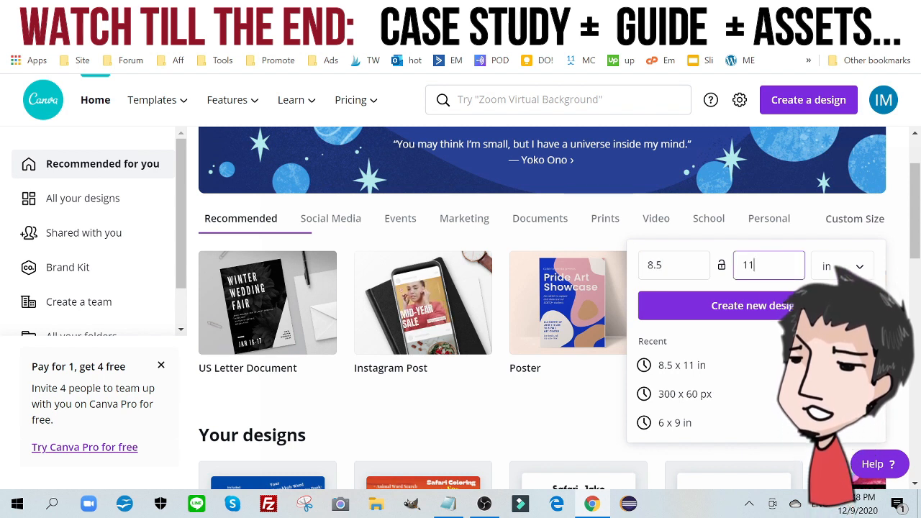
double_click(754, 265)
left_click(867, 273)
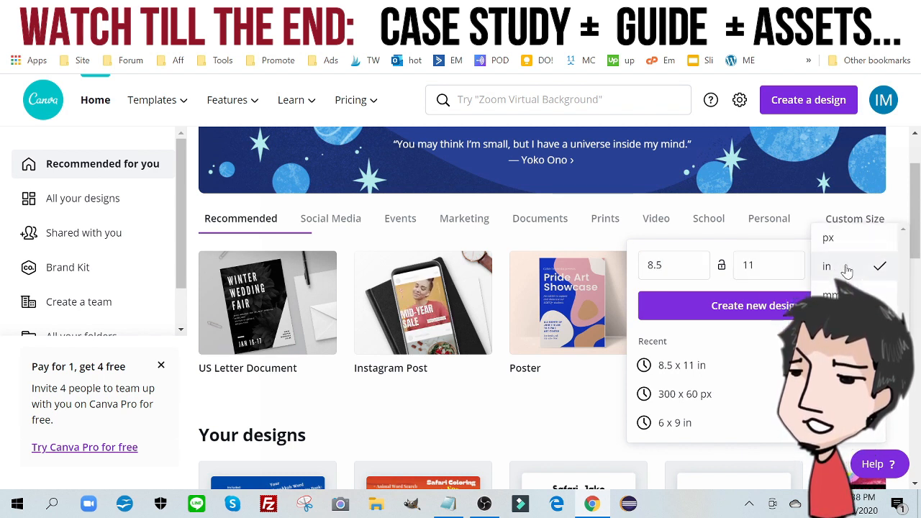
left_click(846, 268)
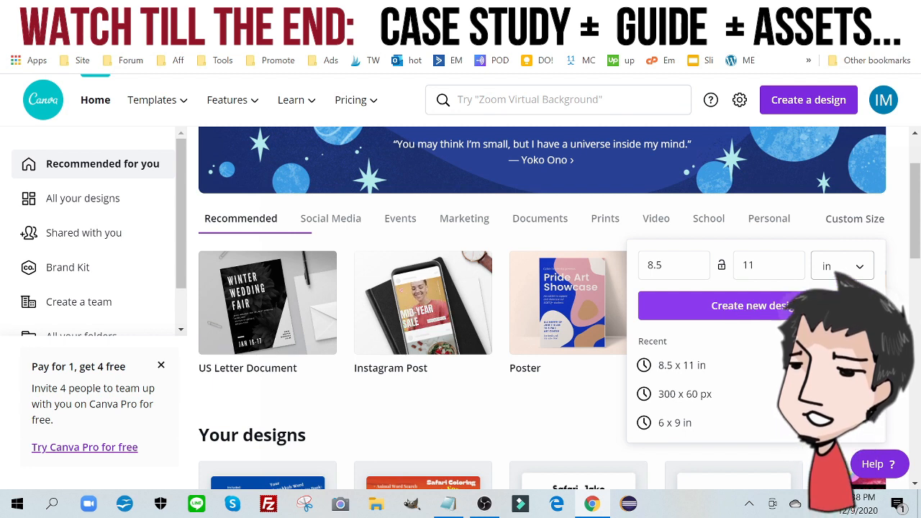
left_click(773, 305)
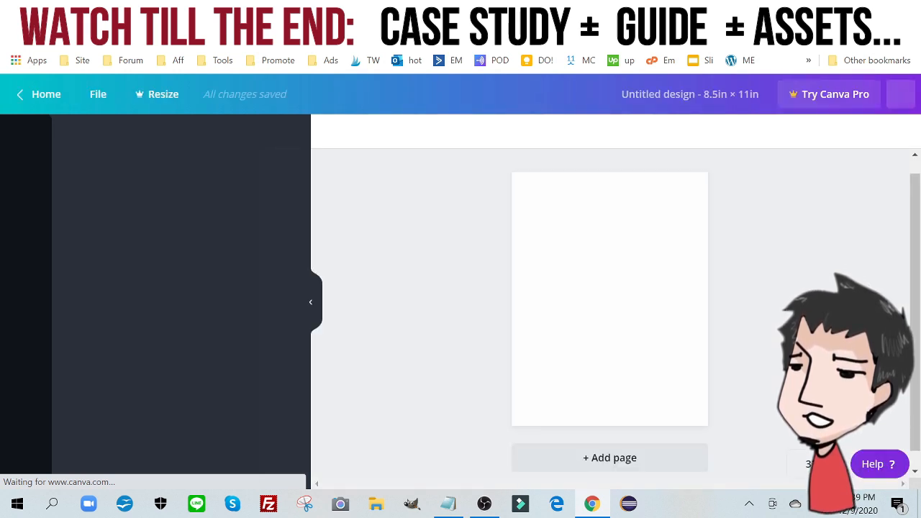
Step: Look over the coloring book niche and asset giveaway page and return to the blank Canva design
left_click(478, 12)
scroll(306, 321, "down", 5)
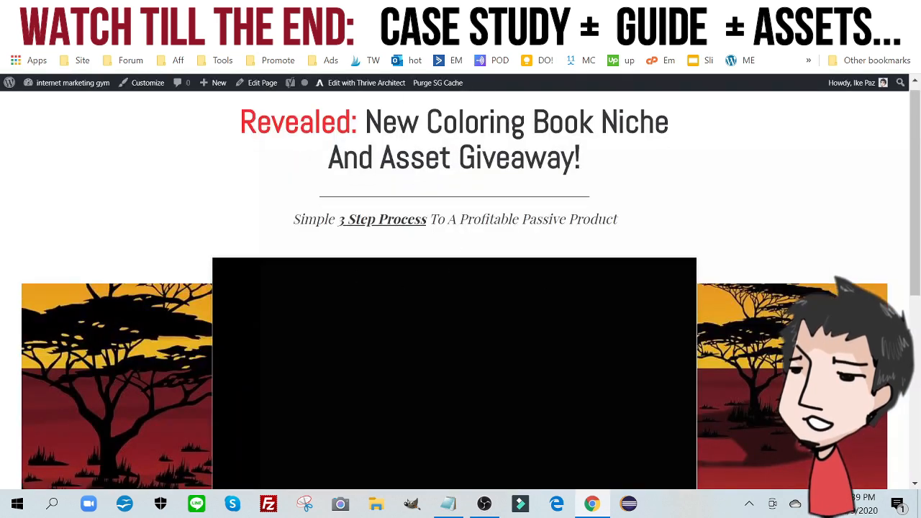
left_click(201, 316)
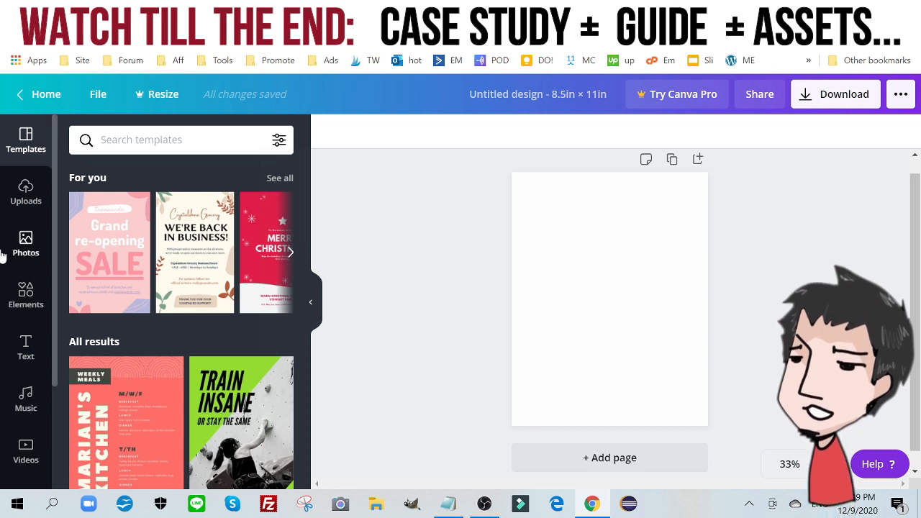
Step: Add a heading to the blank page and set its font to Sifonn
left_click(16, 358)
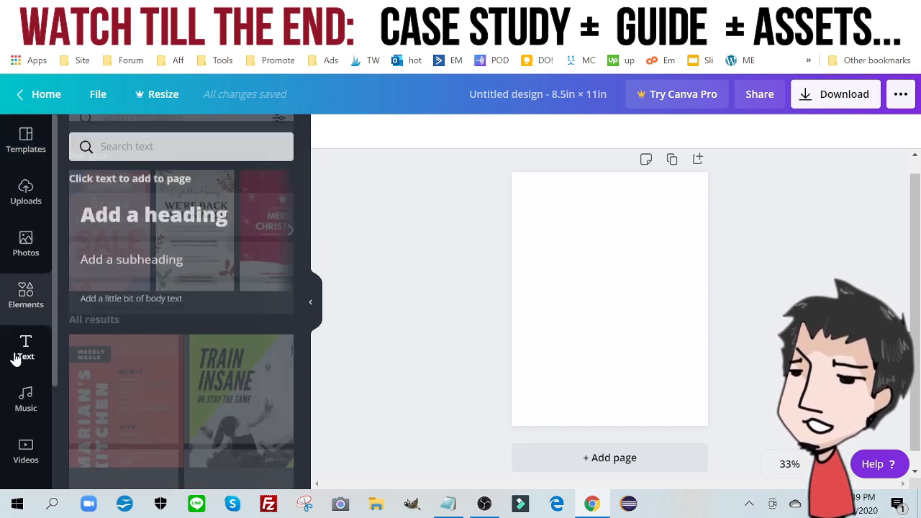
left_click(149, 218)
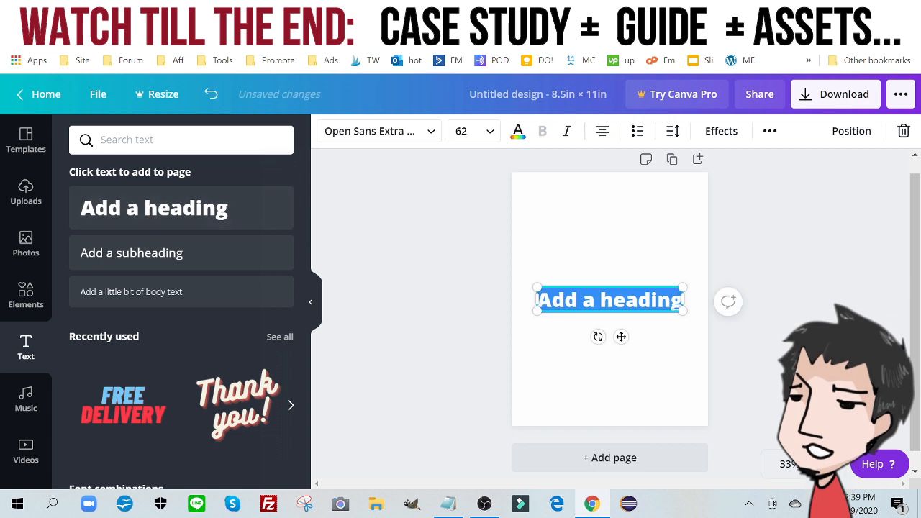
left_click(415, 136)
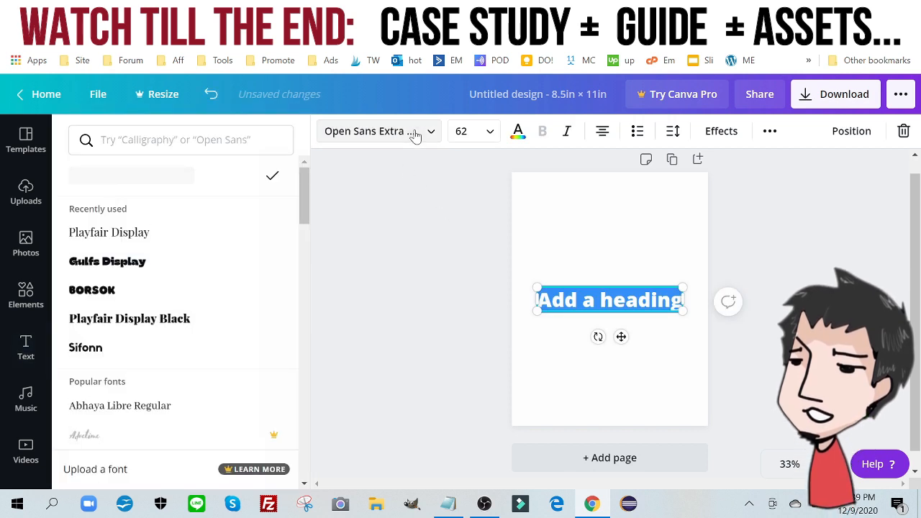
left_click(93, 349)
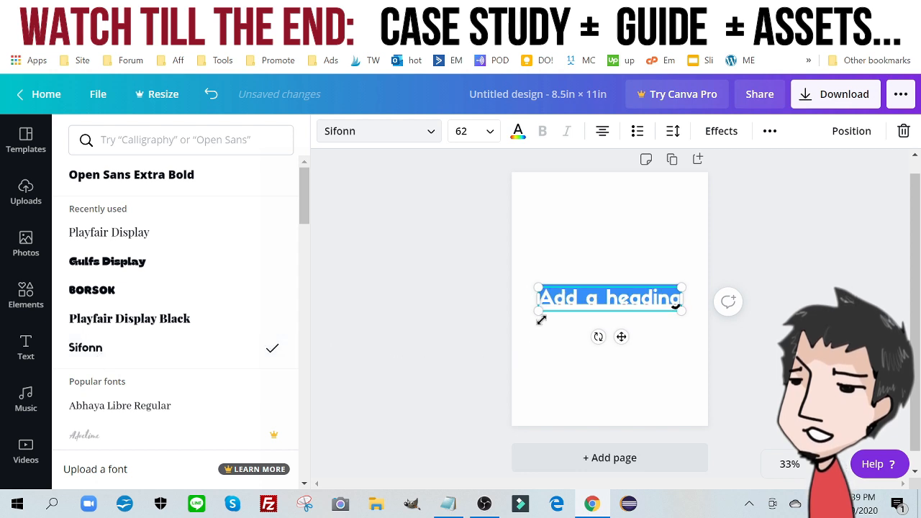
Step: Move the heading to the upper edge of the page, centred horizontally within the margins
left_click_drag(538, 297, 677, 306)
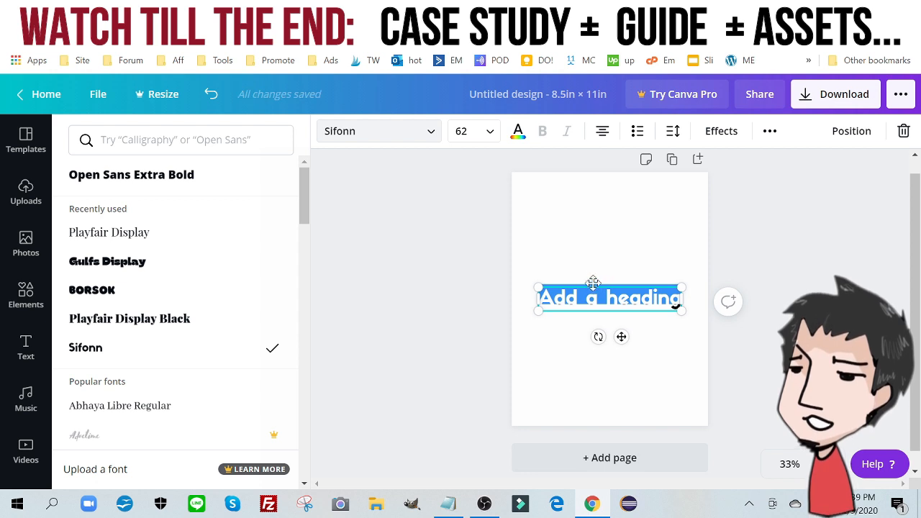
left_click_drag(594, 286, 597, 228)
left_click_drag(594, 286, 600, 211)
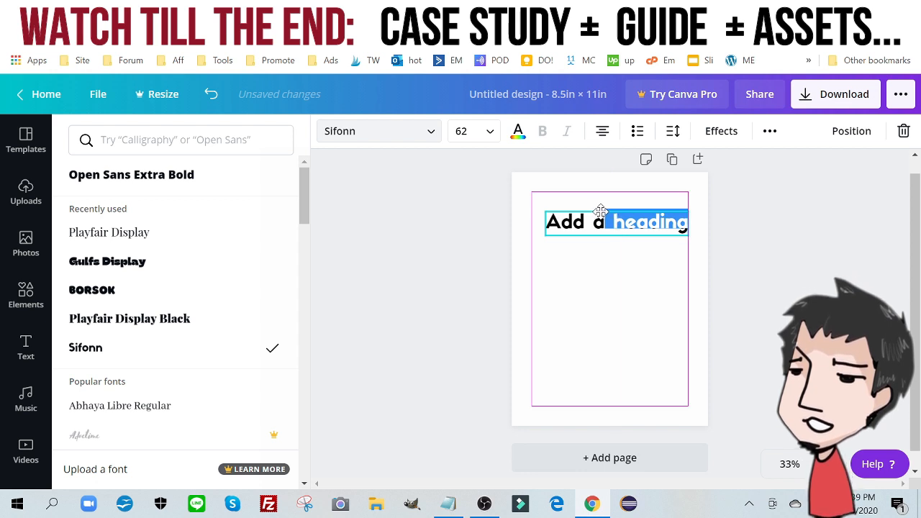
mouse_move(601, 210)
left_mouse_down()
mouse_move(586, 199)
mouse_move(593, 195)
left_mouse_up()
Step: Replace the heading's placeholder text with "Safari Jake"
left_click_drag(679, 204, 540, 203)
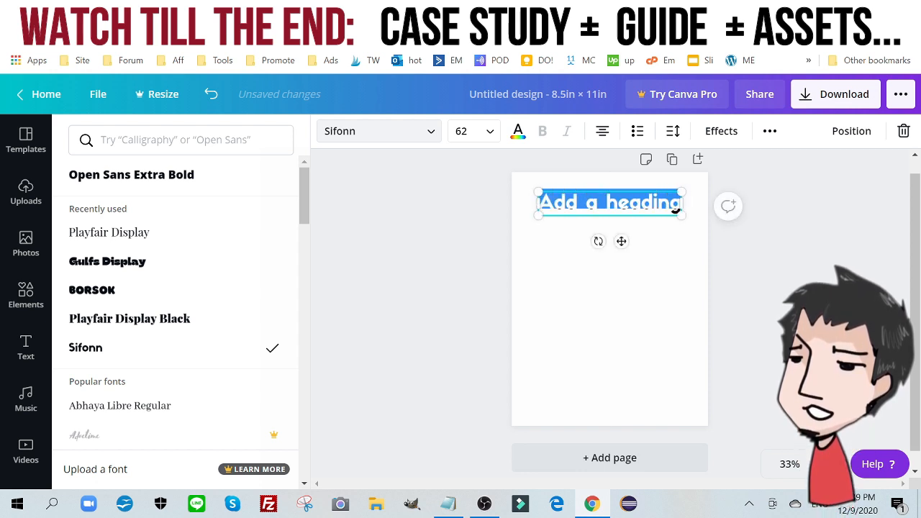
type("Saf")
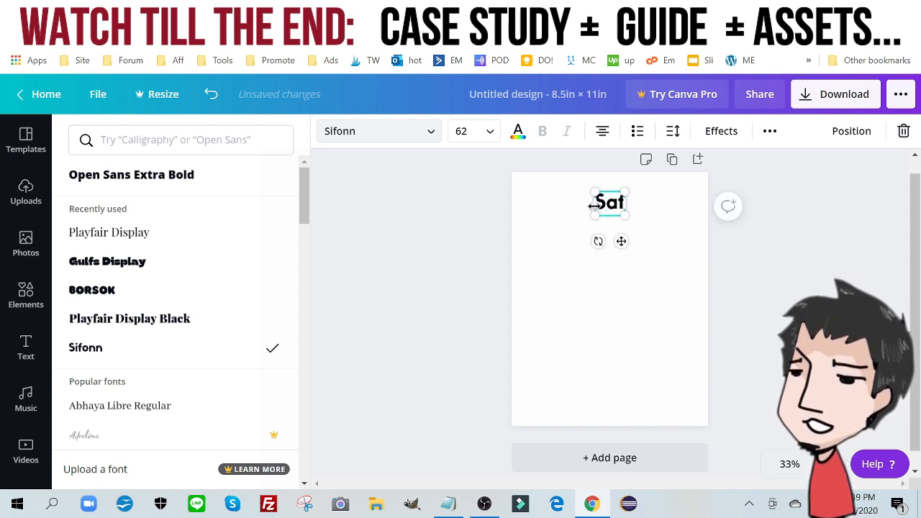
type("ari Jake")
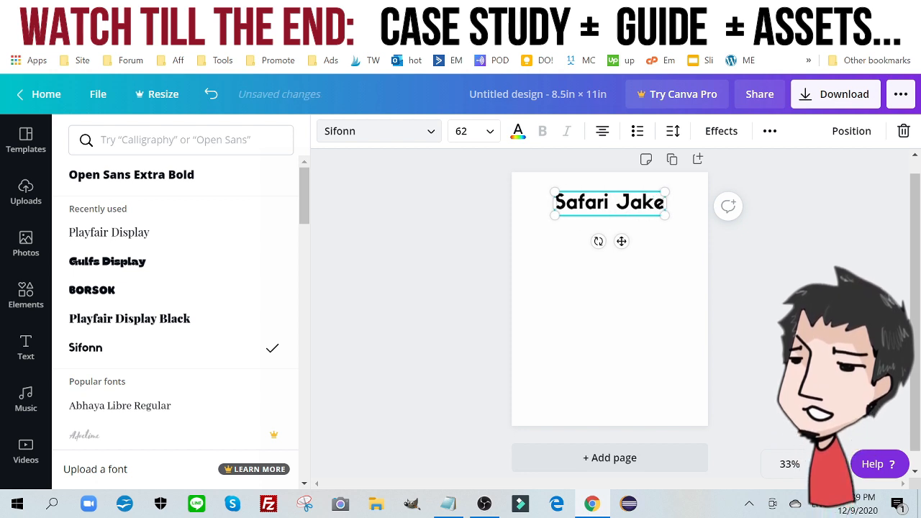
left_click(385, 244)
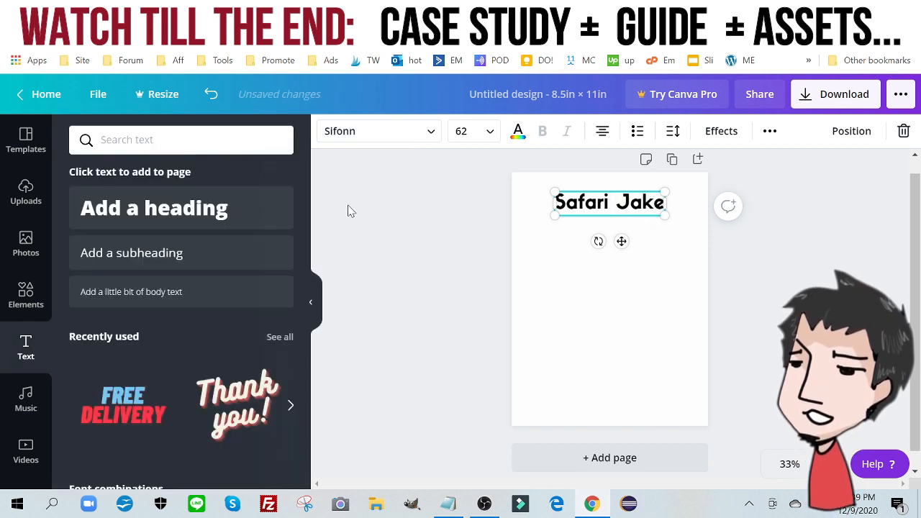
Step: Insert the uploaded line drawing of the explorer boy with a backpack and walking stick onto the page
left_click(21, 204)
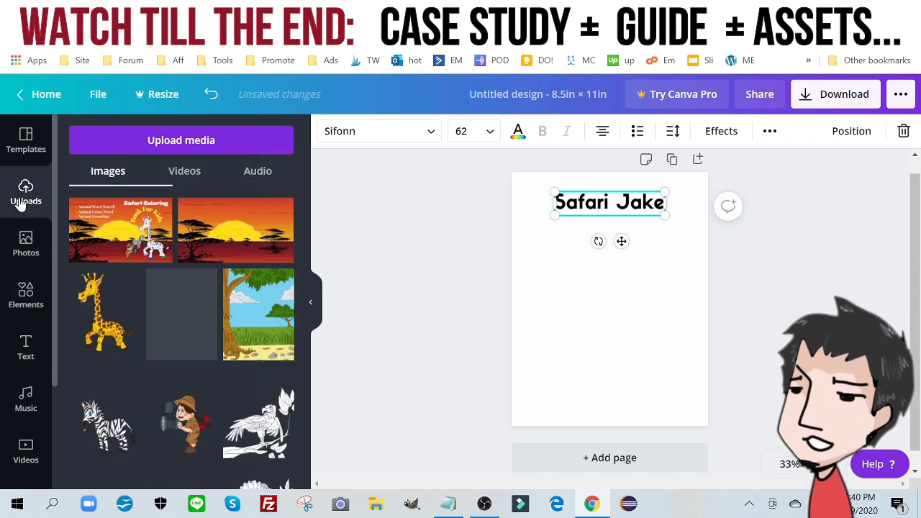
scroll(198, 240, "down", 15)
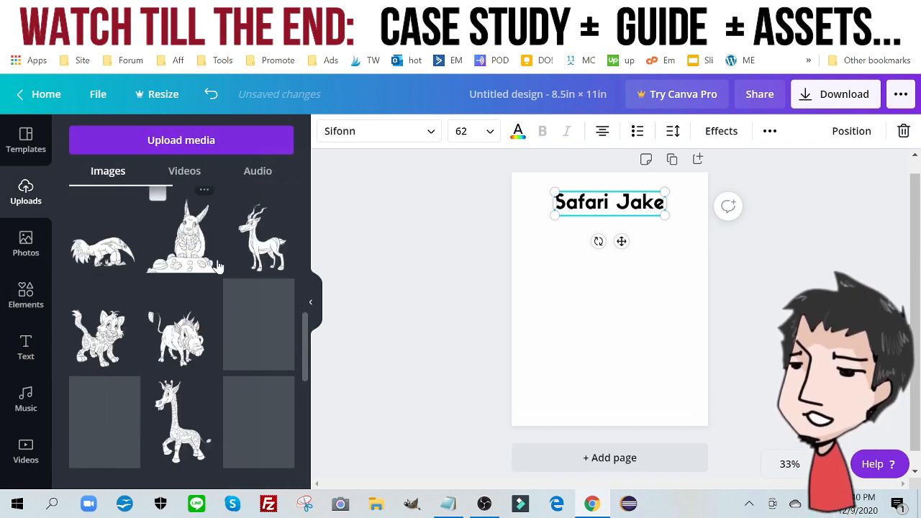
scroll(198, 287, "down", 10)
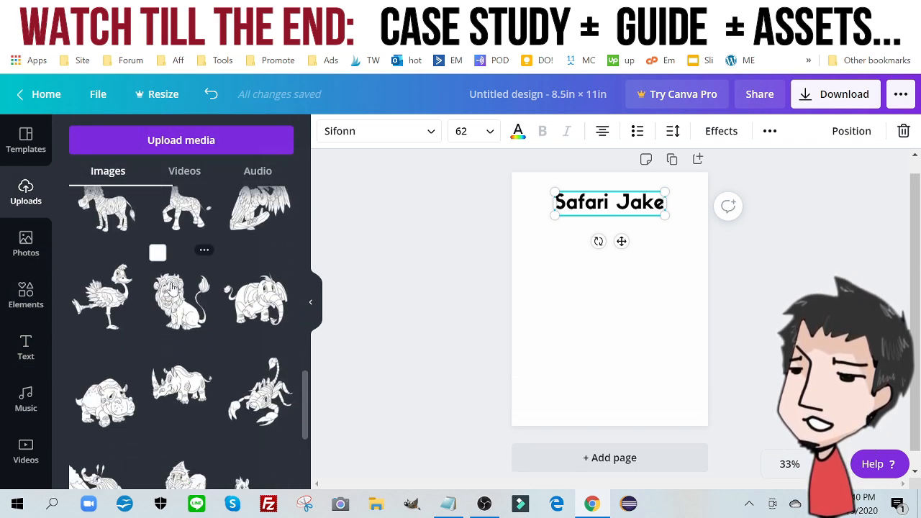
scroll(171, 287, "down", 2)
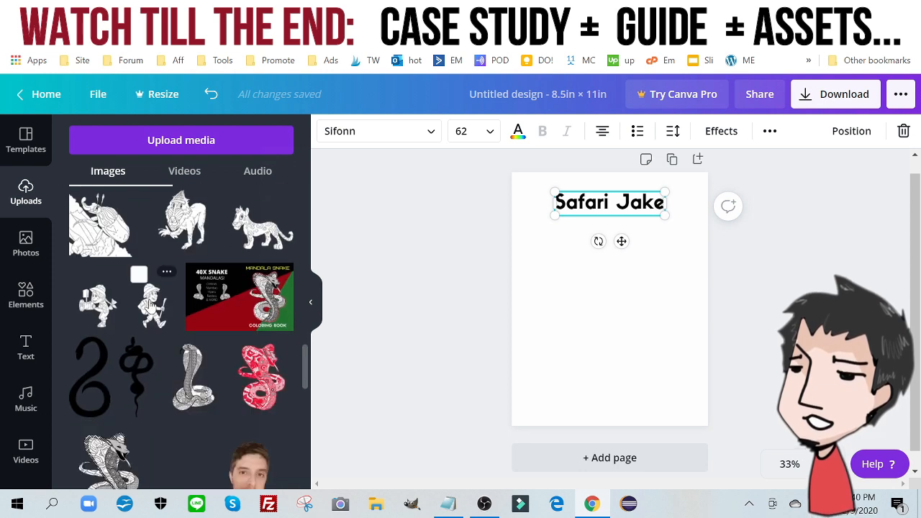
left_click(150, 305)
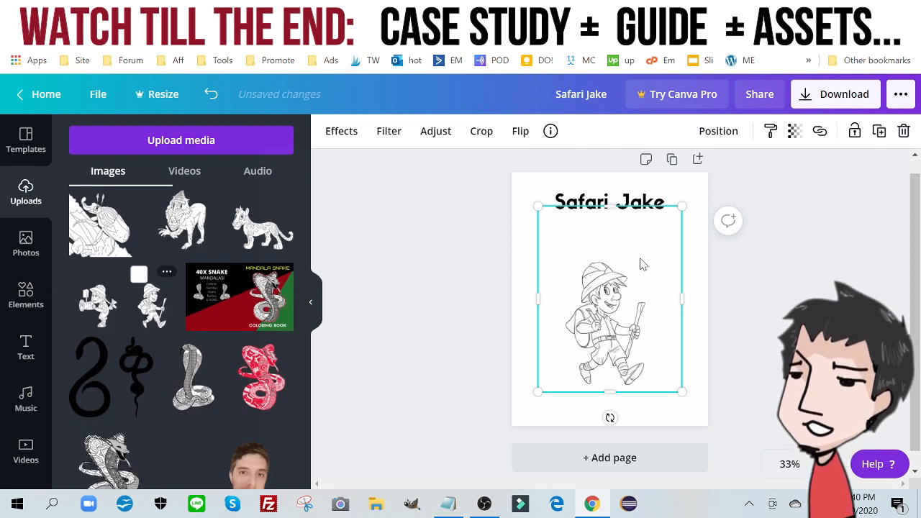
Step: Crop away the empty margins around the explorer drawing and move it up to the page's left margin
left_click_drag(609, 220, 609, 257)
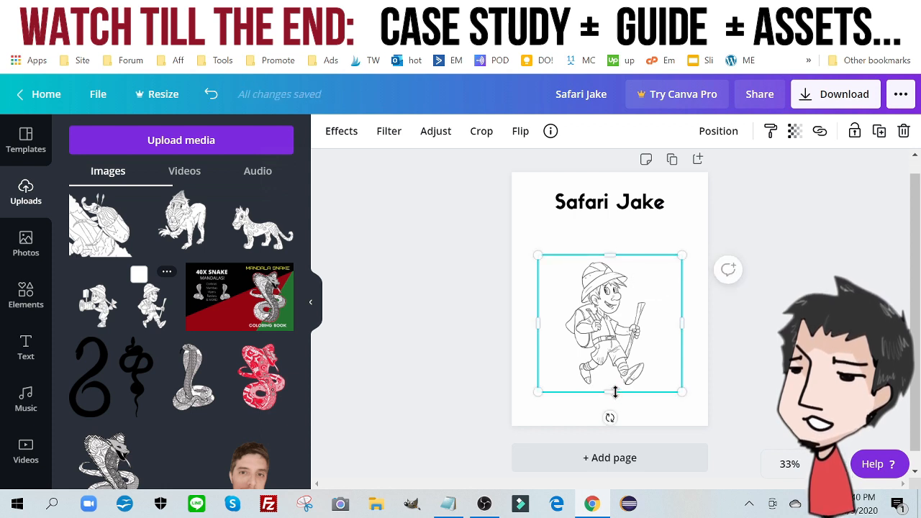
left_click_drag(615, 392, 614, 387)
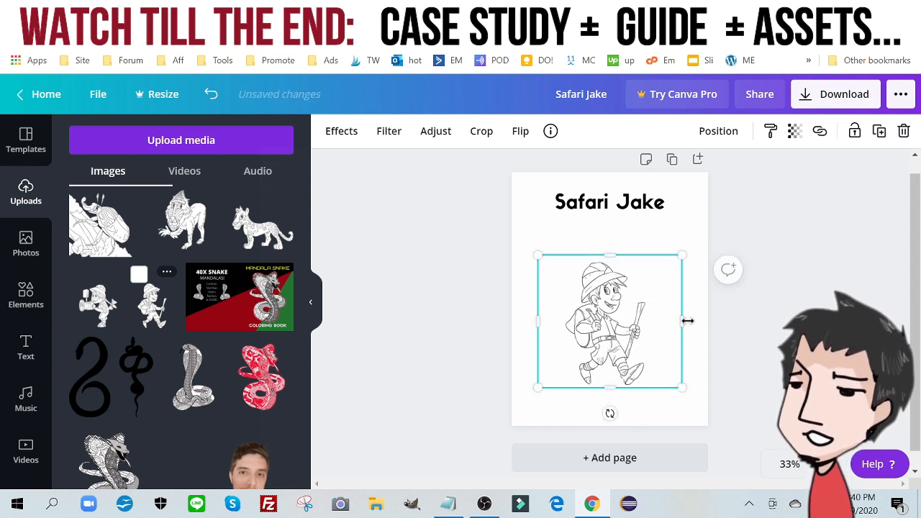
left_click_drag(687, 321, 655, 326)
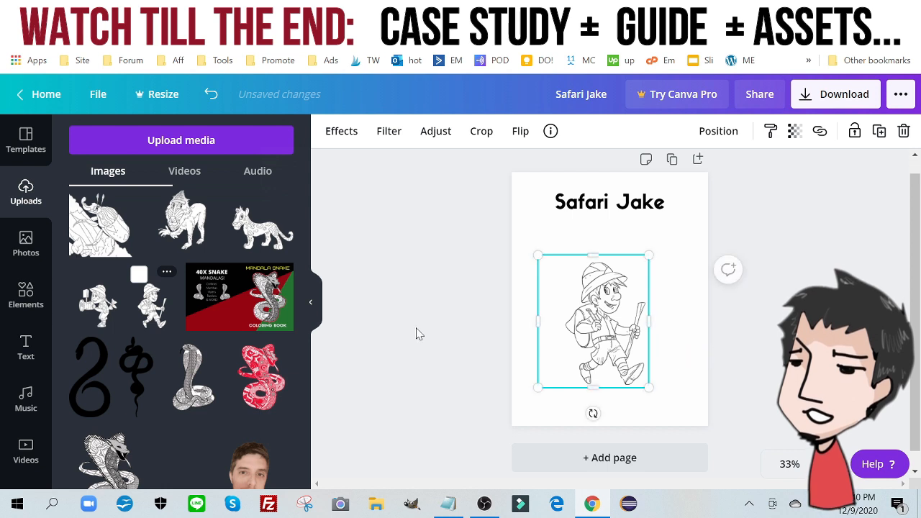
left_click_drag(546, 324, 569, 286)
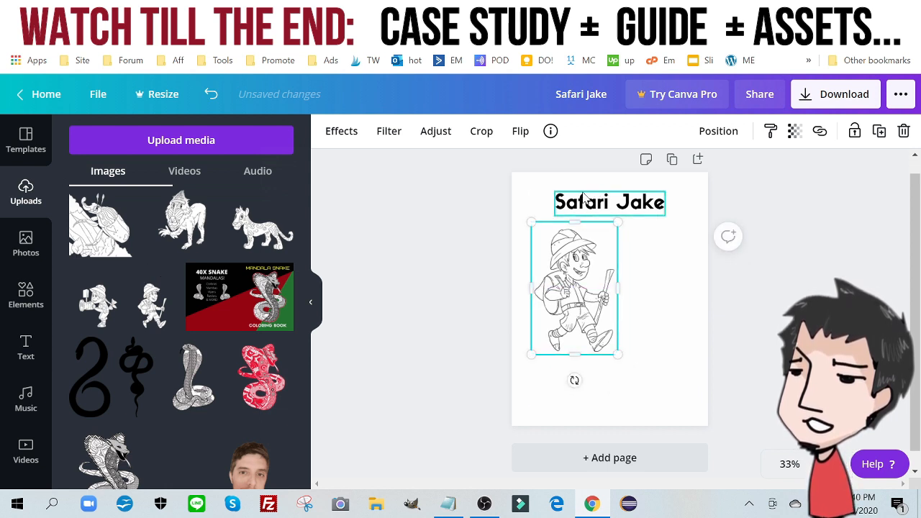
Step: Enlarge the explorer drawing to fill the space below the heading and centre it horizontally on the page
left_click_drag(613, 352, 668, 386)
left_click_drag(599, 315, 617, 314)
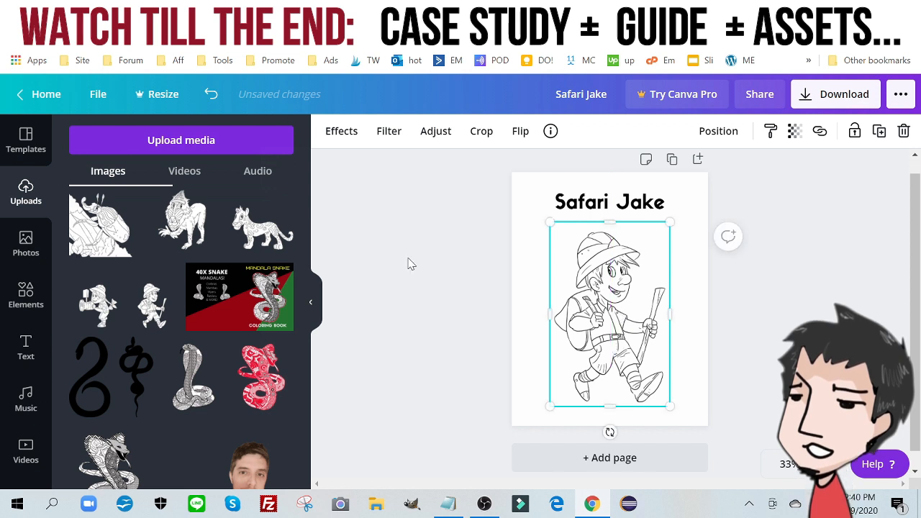
left_click(425, 278)
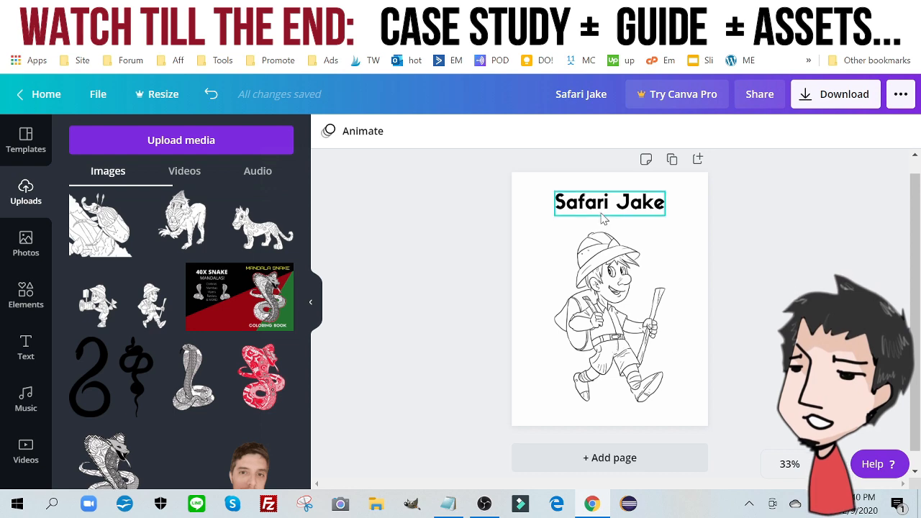
Step: Duplicate the Safari Jake page and change the copy's heading to "Dung Beetle"
left_click(672, 159)
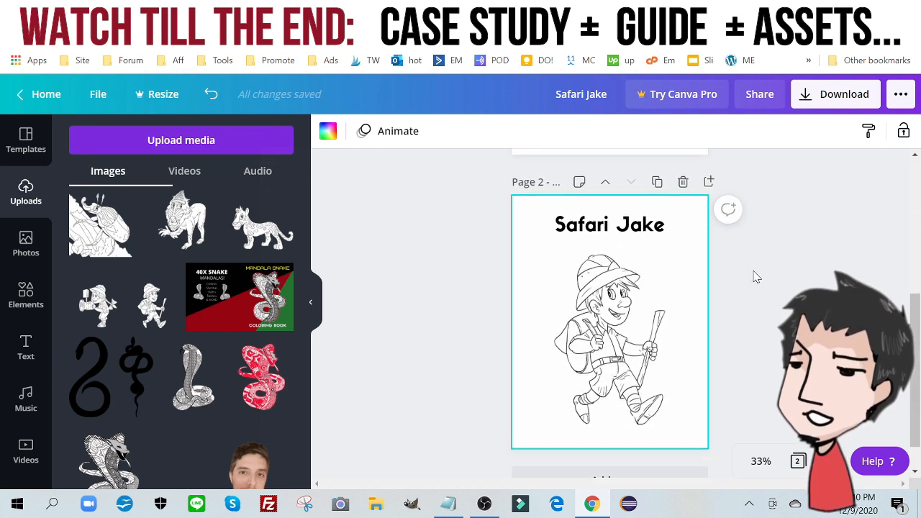
left_click(632, 226)
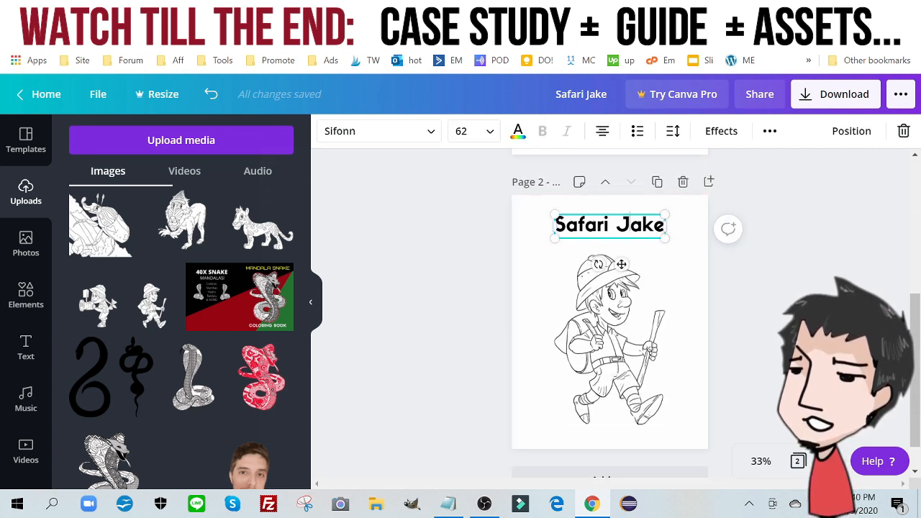
left_click_drag(632, 226, 654, 226)
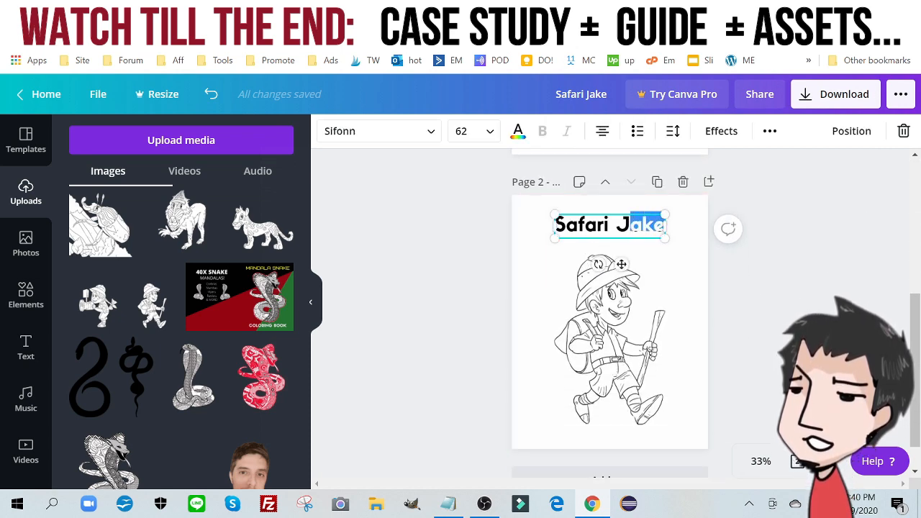
key("BackSpace")
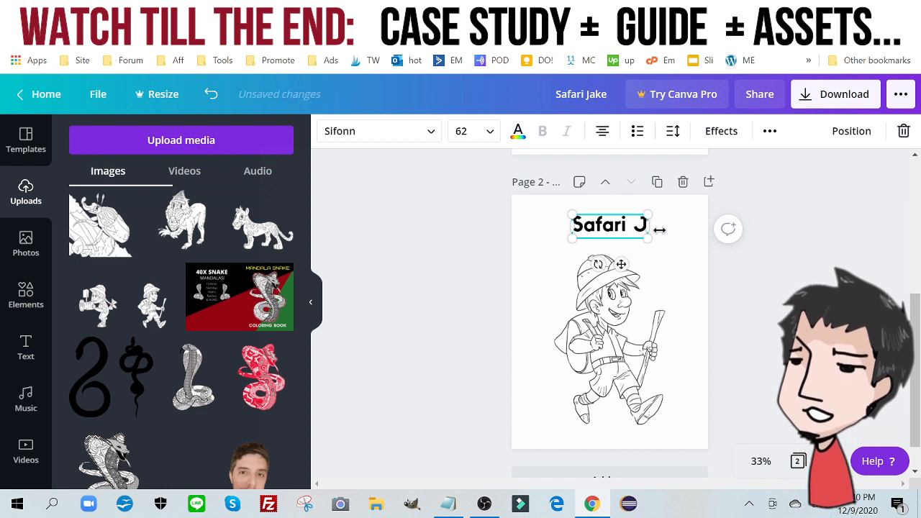
key("BackSpace")
key("BackSpace")
key("BackSpace")
key("BackSpace")
key("BackSpace")
key("BackSpace")
key("BackSpace")
key("BackSpace")
type("Dun")
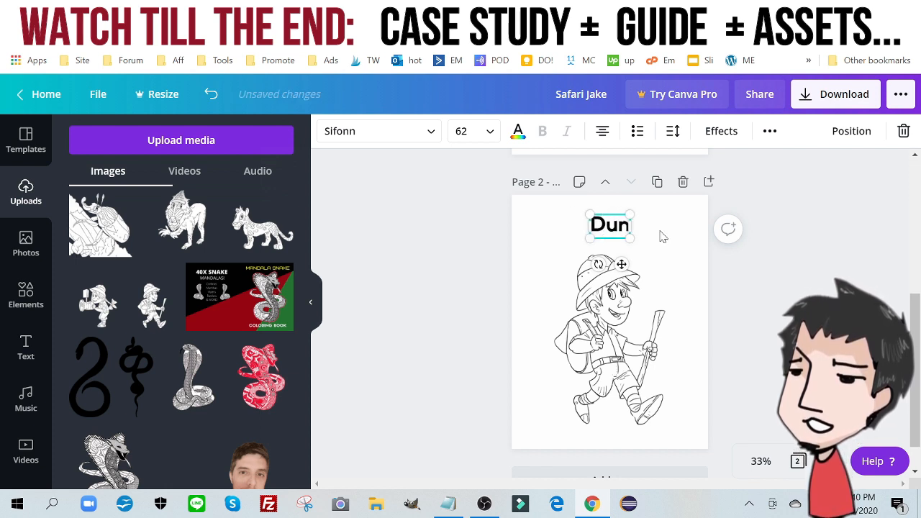
type("g Bee")
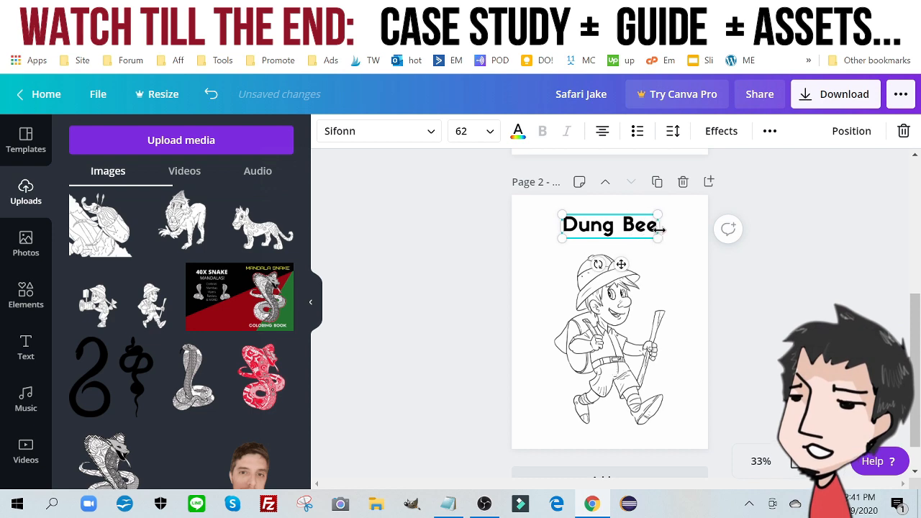
type("tle")
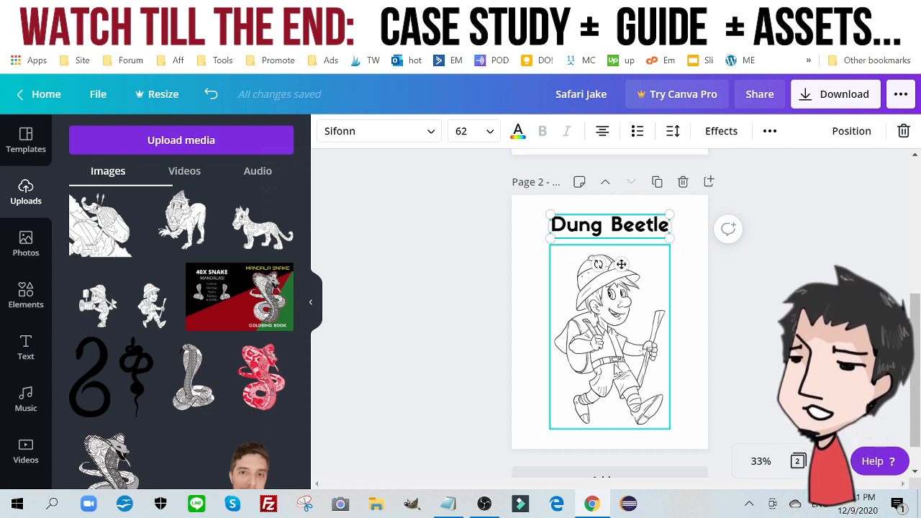
Step: Replace the explorer drawing on page 2 with the uploaded line drawing of the dung beetle
left_click(616, 369)
key("Delete")
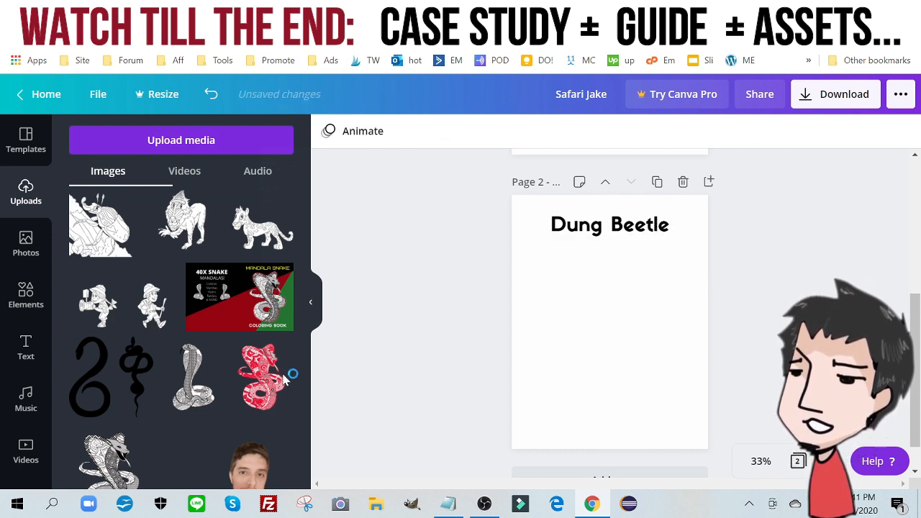
scroll(216, 323, "down", 10)
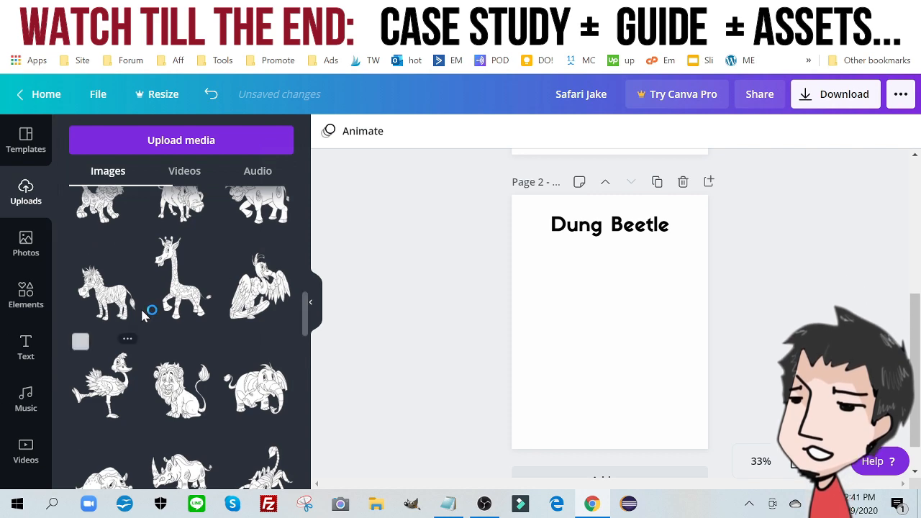
scroll(140, 307, "down", 4)
left_click(93, 302)
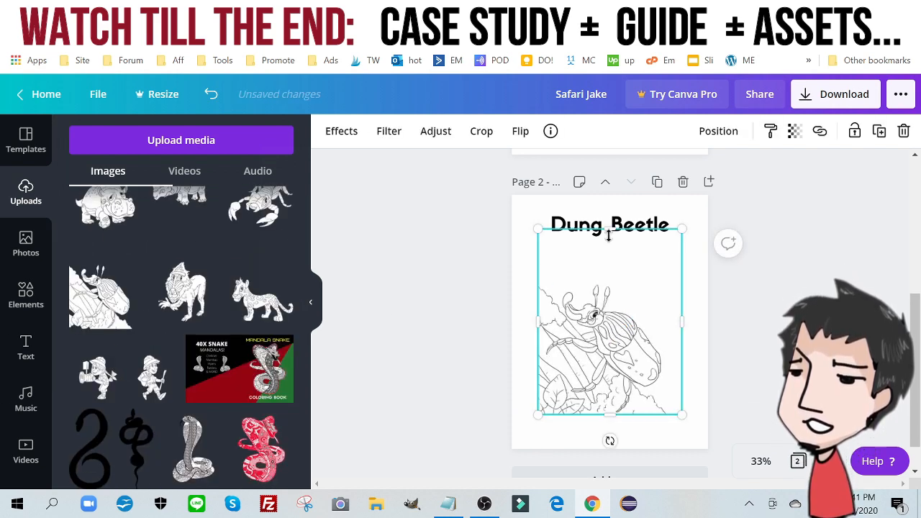
Step: Crop the dung beetle drawing's empty upper and right margins, then enlarge and centre it in the space below the heading
left_click_drag(610, 229, 611, 281)
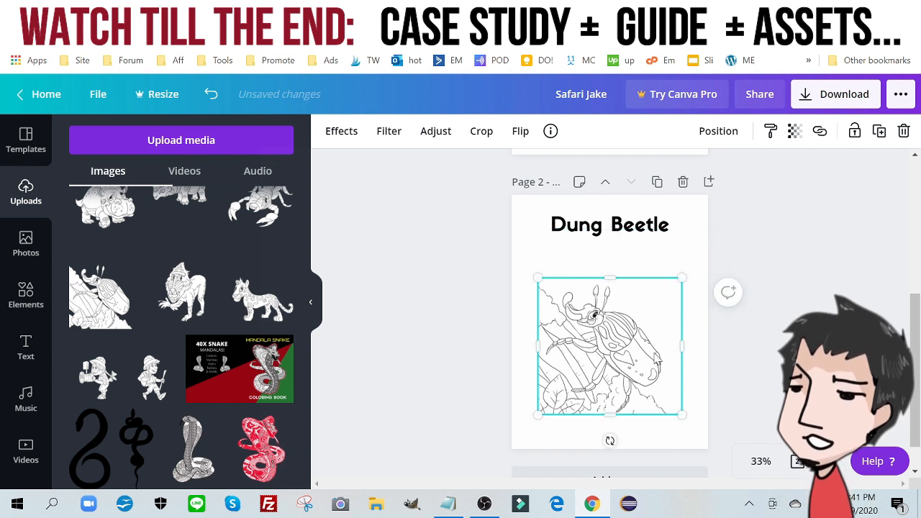
left_click_drag(683, 348, 669, 353)
left_click_drag(608, 353, 600, 329)
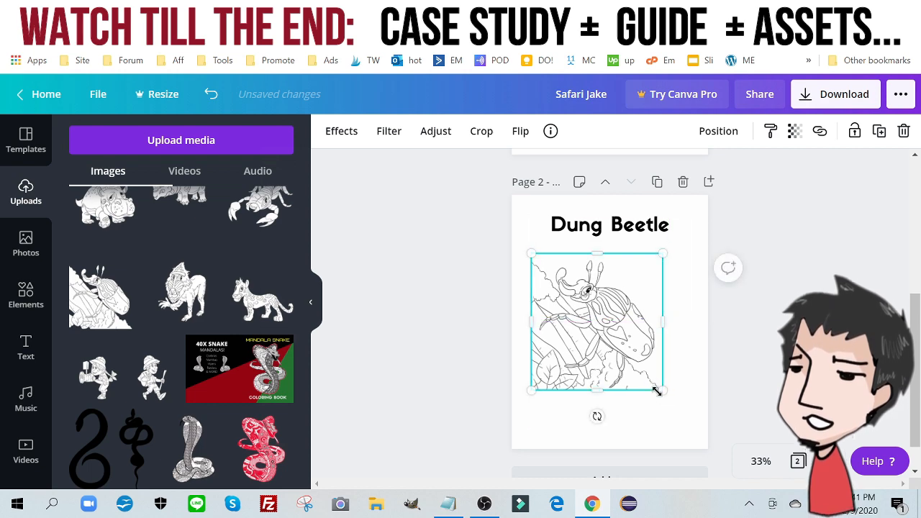
left_click_drag(657, 391, 681, 426)
left_click_drag(627, 340, 627, 351)
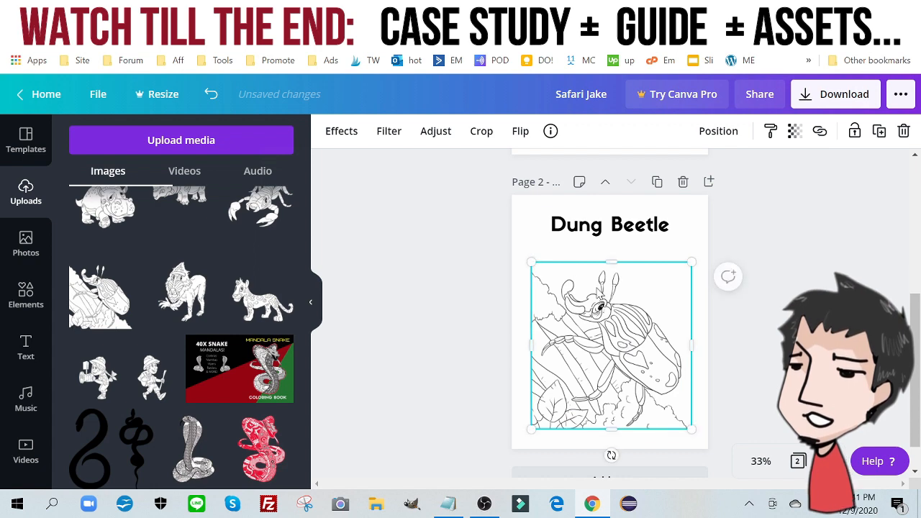
left_click(446, 272)
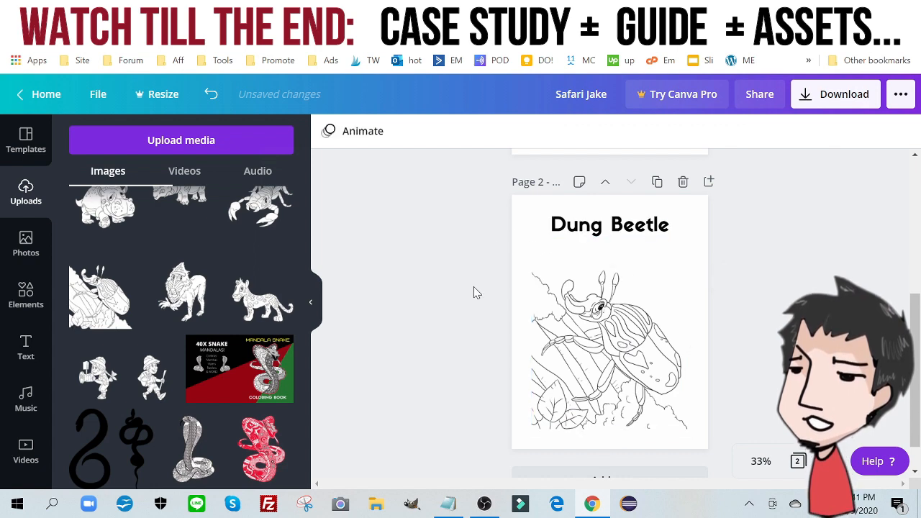
Step: Duplicate the Dung Beetle page to create page 3
left_click(656, 182)
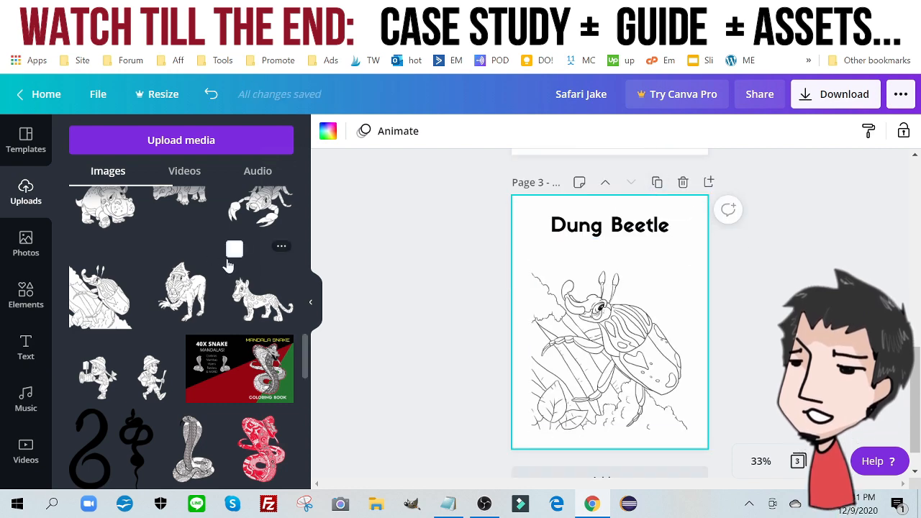
scroll(229, 265, "up", 4)
scroll(228, 266, "down", 4)
scroll(228, 269, "up", 4)
scroll(228, 271, "down", 4)
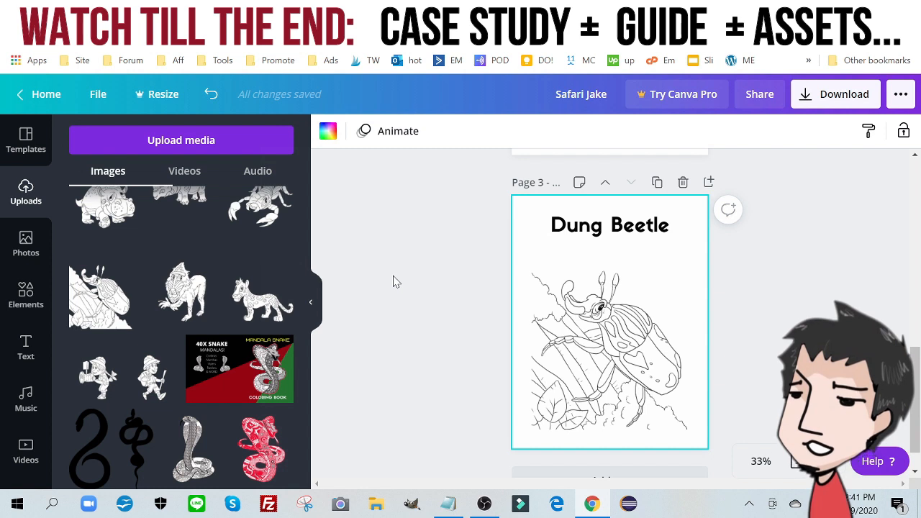
scroll(425, 284, "up", 1)
scroll(424, 284, "up", 2)
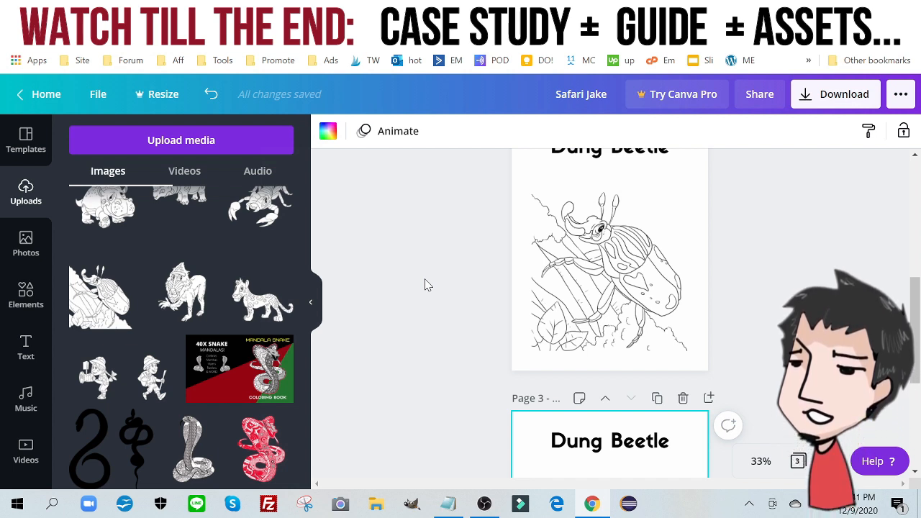
scroll(464, 349, "up", 1)
scroll(464, 349, "down", 3)
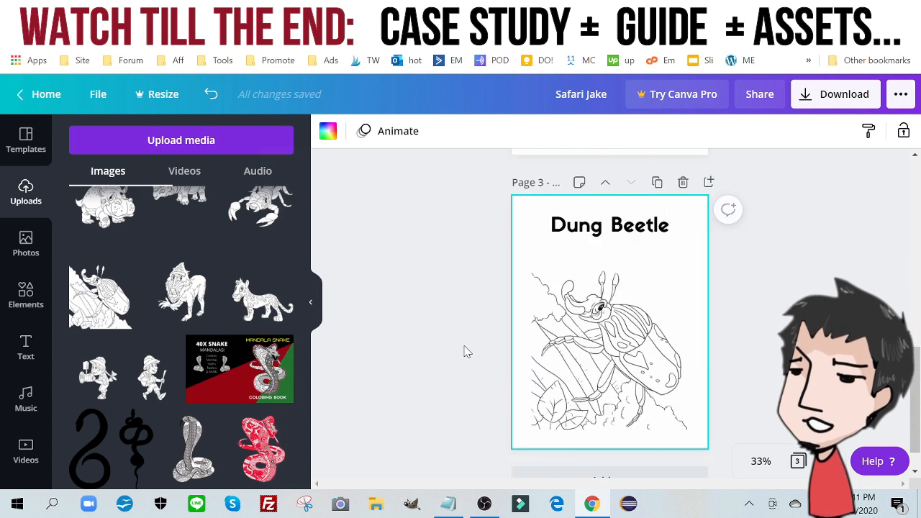
scroll(464, 349, "up", 2)
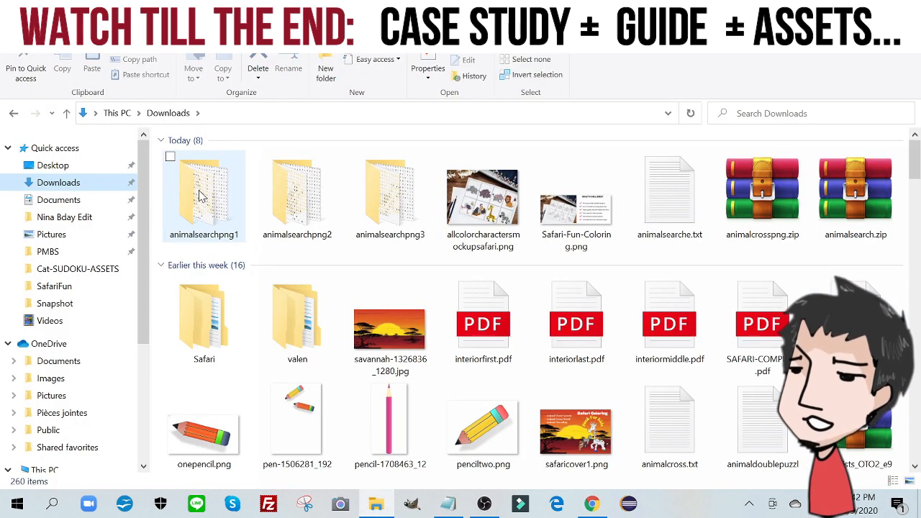
Step: Switch to File Explorer and upload animalsearchpng_safari_animal_search.png and animalsearchpng_safari_animal_search_solution.png from the animalsearchpng1 folder to the design's uploads
double_click(202, 196)
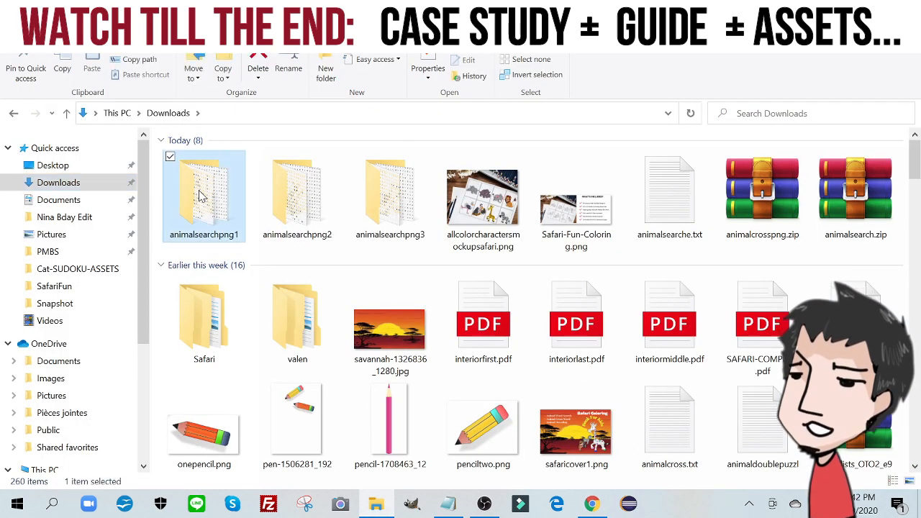
left_click_drag(496, 8, 655, 142)
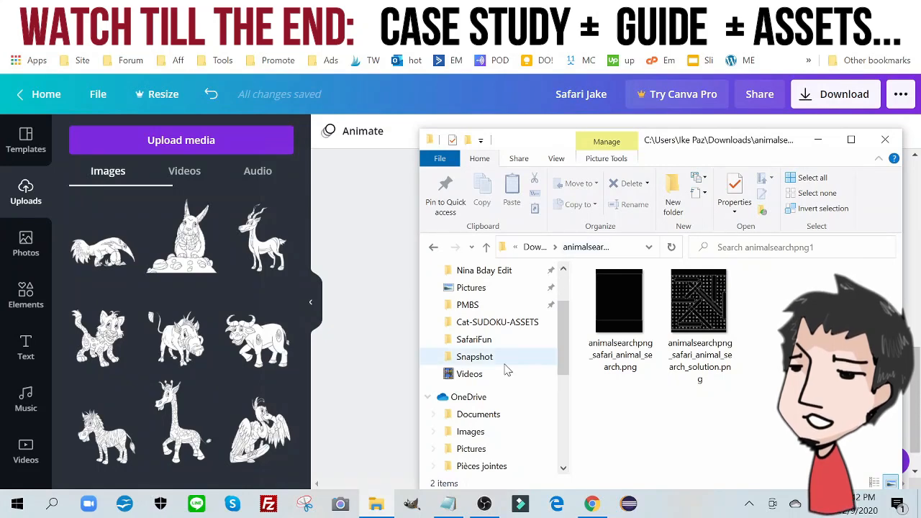
left_click_drag(641, 326, 181, 231)
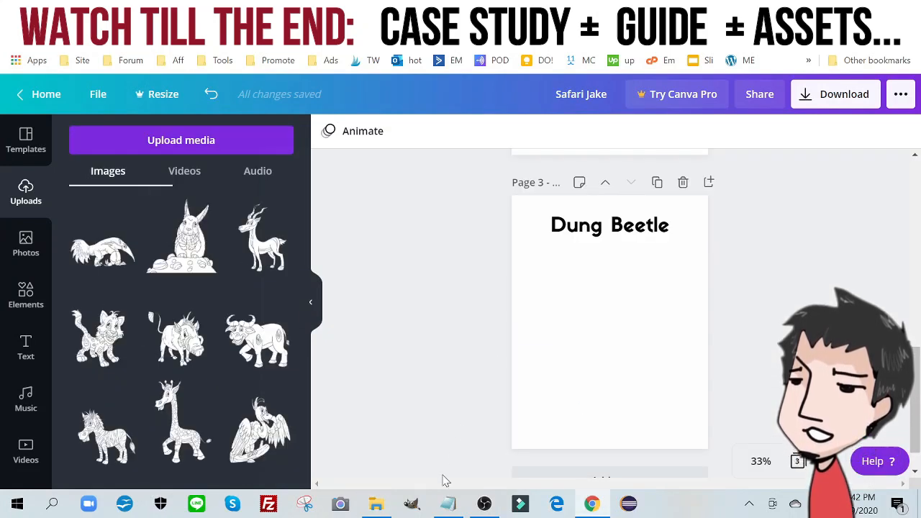
left_click(376, 504)
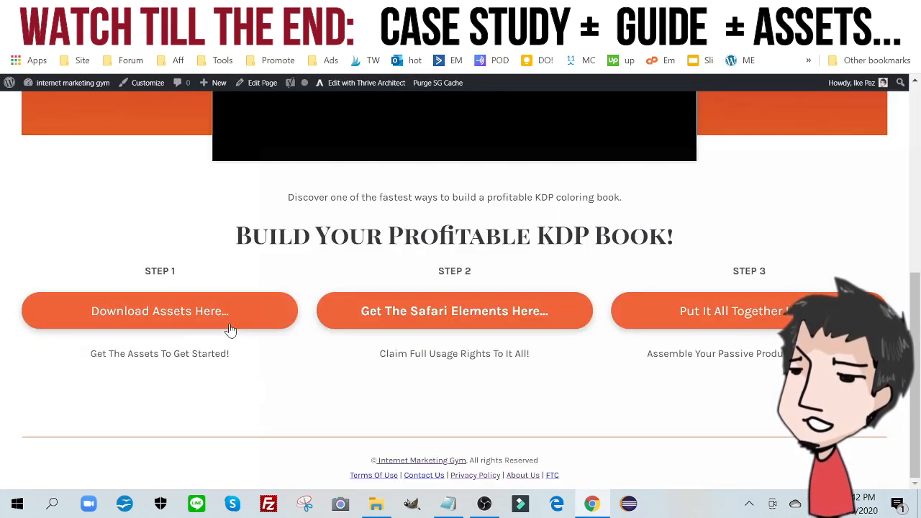
left_click(376, 504)
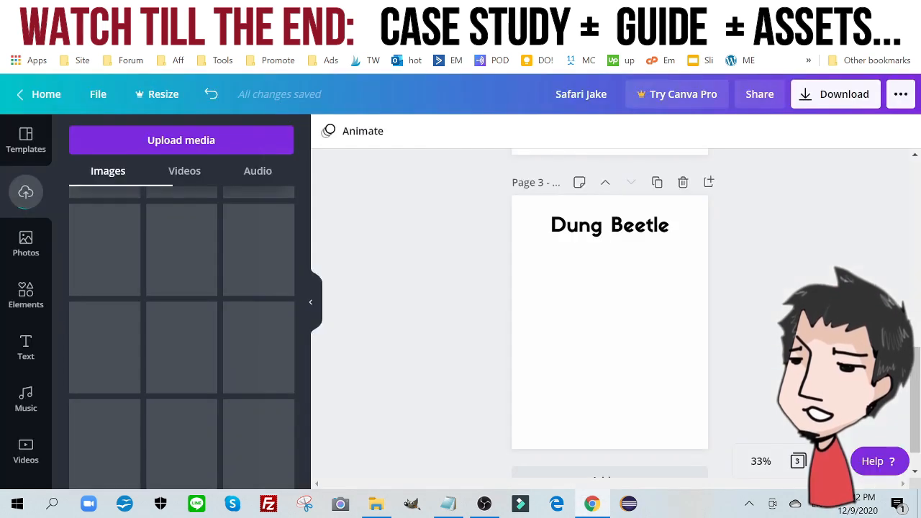
scroll(137, 304, "up", 5)
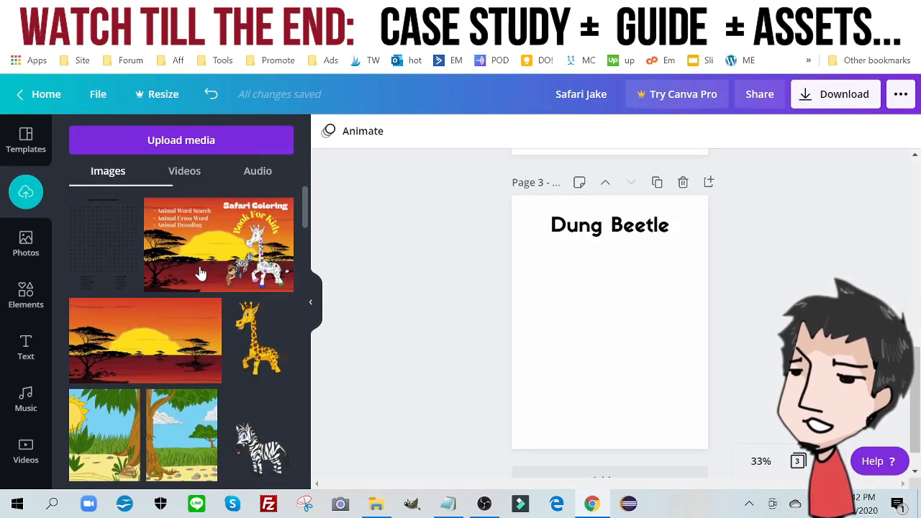
left_click(375, 504)
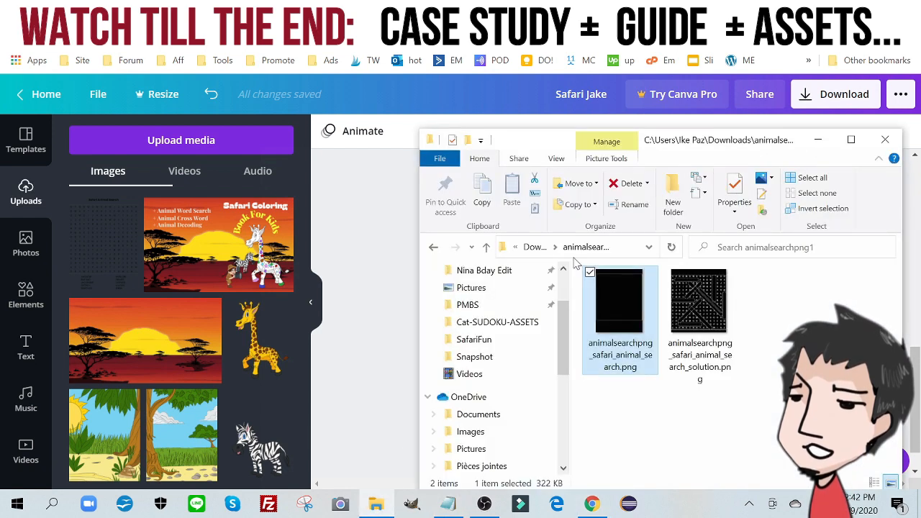
left_click_drag(697, 323, 181, 270)
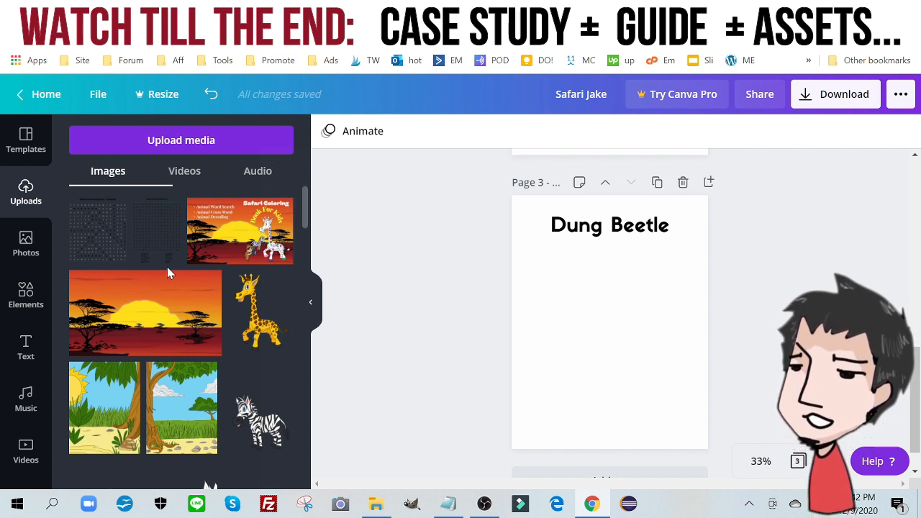
Step: Replace the page 3 heading text with "Animal Search"
left_click(612, 234)
left_click(612, 234)
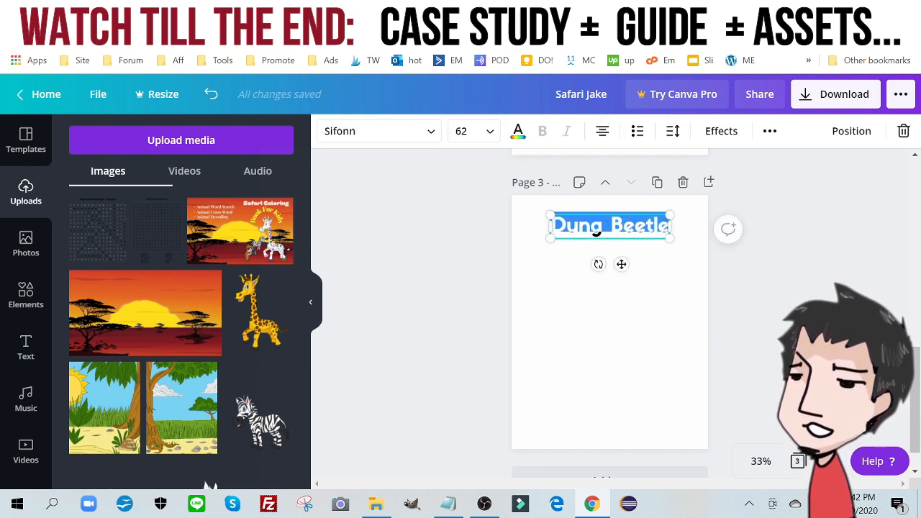
type("Animal Seargc")
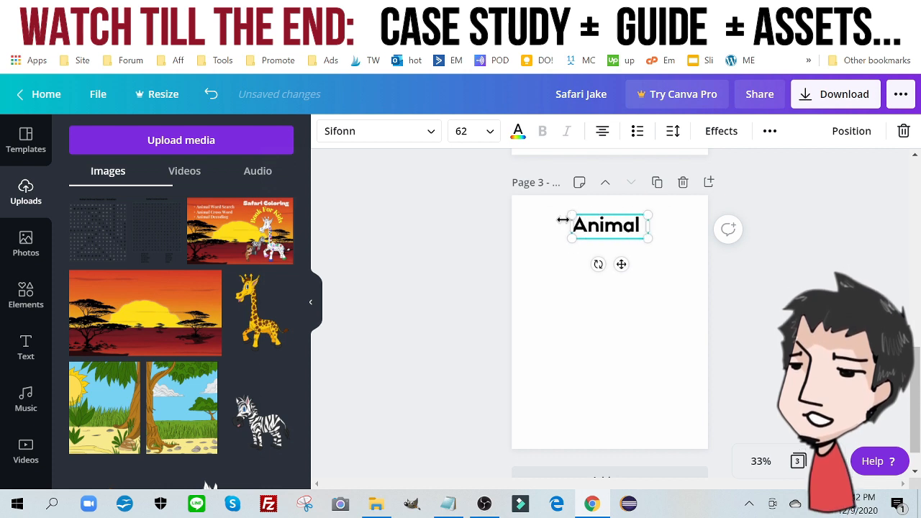
key("BackSpace")
key("BackSpace")
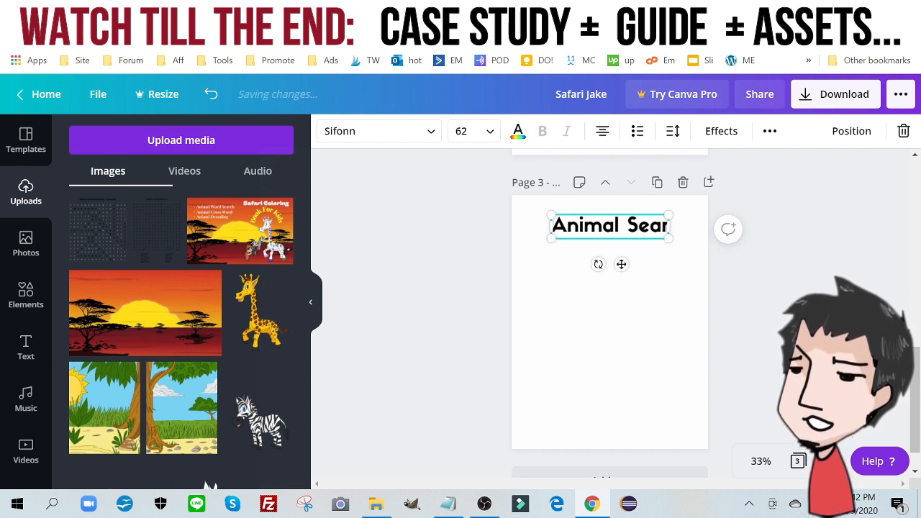
type("ch")
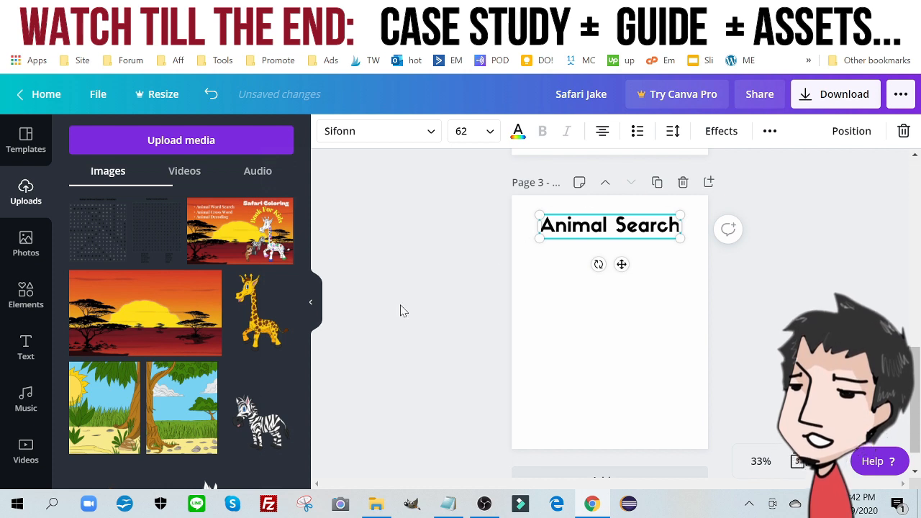
left_click(400, 311)
left_click_drag(643, 231, 640, 233)
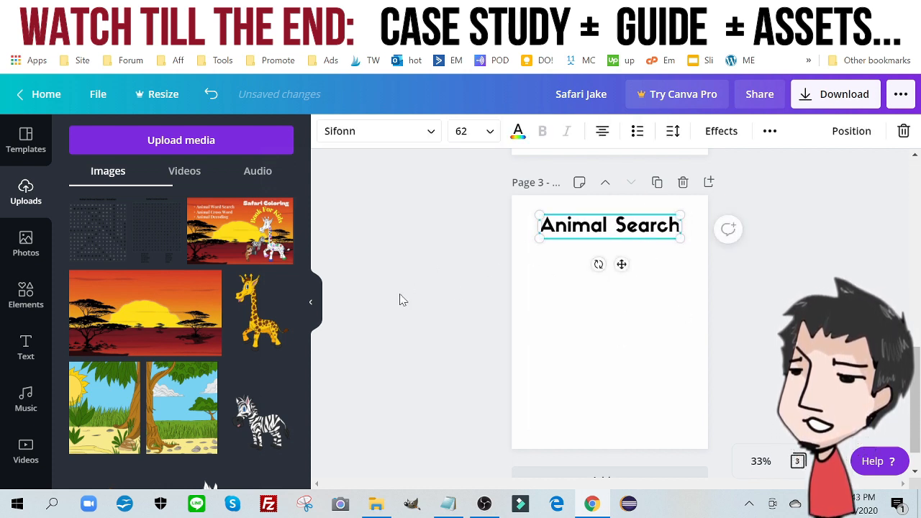
left_click(406, 277)
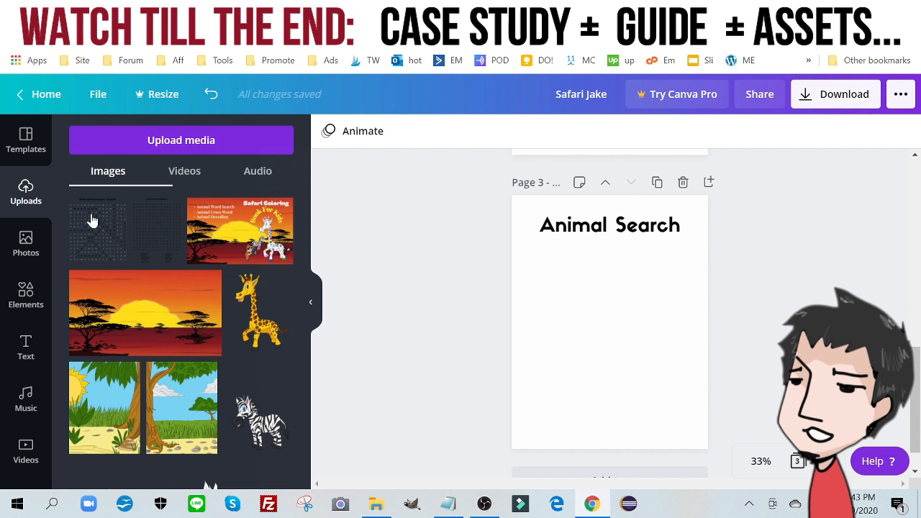
Step: Insert the unsolved word search puzzle on page 3 and crop off its built-in title, leaving it about 7.7 in high
left_click(159, 233)
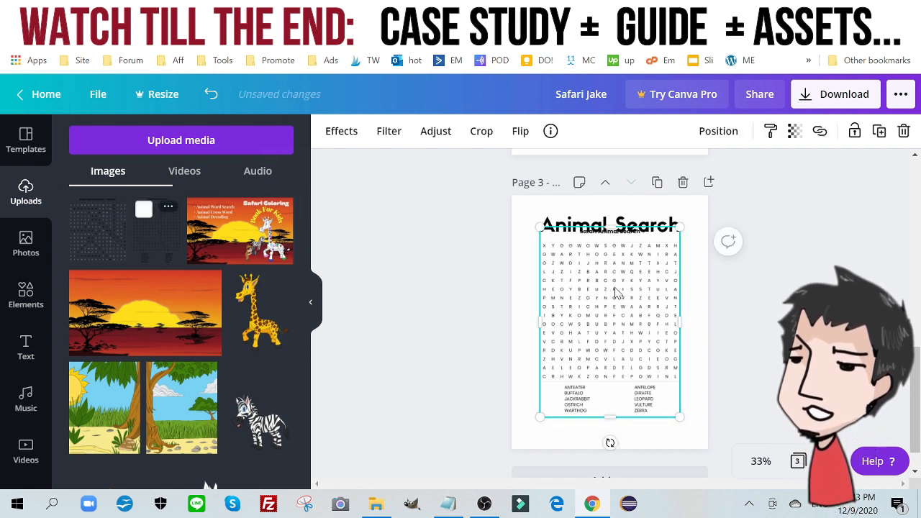
left_click_drag(607, 235, 607, 238)
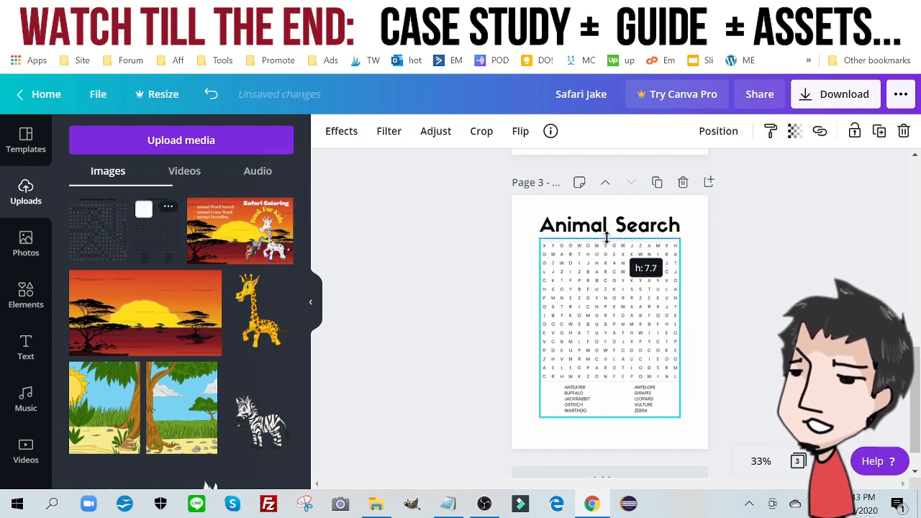
Step: Enlarge the word search puzzle on page 3 slightly and centre it beneath the "Animal Search" heading
left_click(431, 304)
left_click(638, 333)
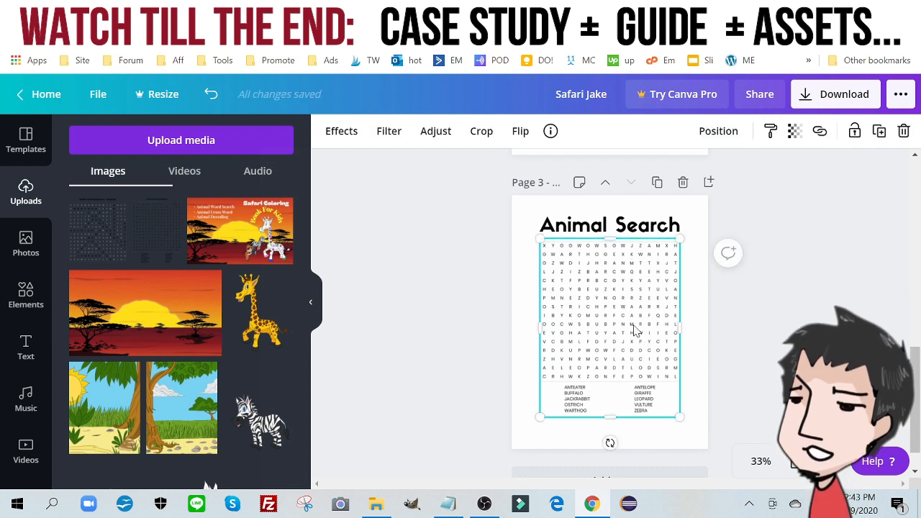
left_click_drag(634, 330, 628, 328)
left_click_drag(673, 418, 684, 431)
left_click_drag(592, 319, 598, 315)
left_click(486, 309)
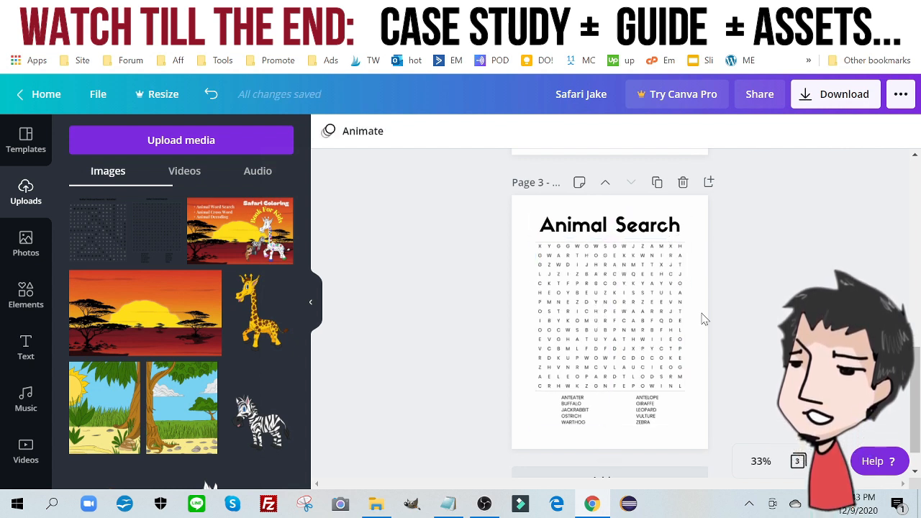
Step: Duplicate the Animal Search page to create page 4
scroll(704, 319, "up", 8)
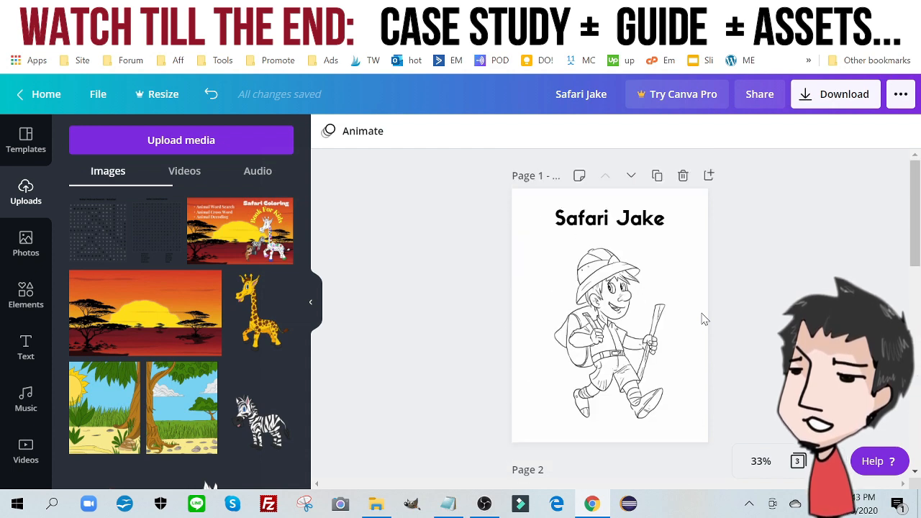
scroll(703, 319, "down", 9)
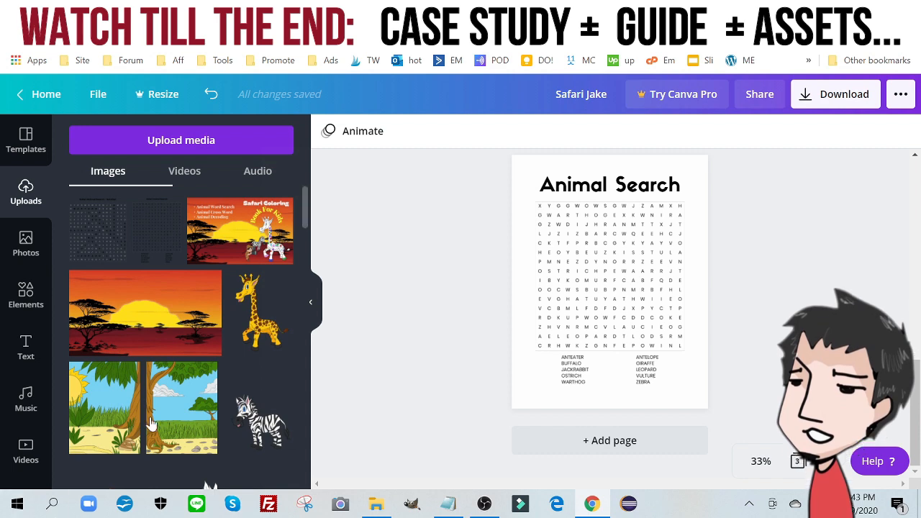
scroll(150, 403, "down", 5)
scroll(192, 279, "up", 10)
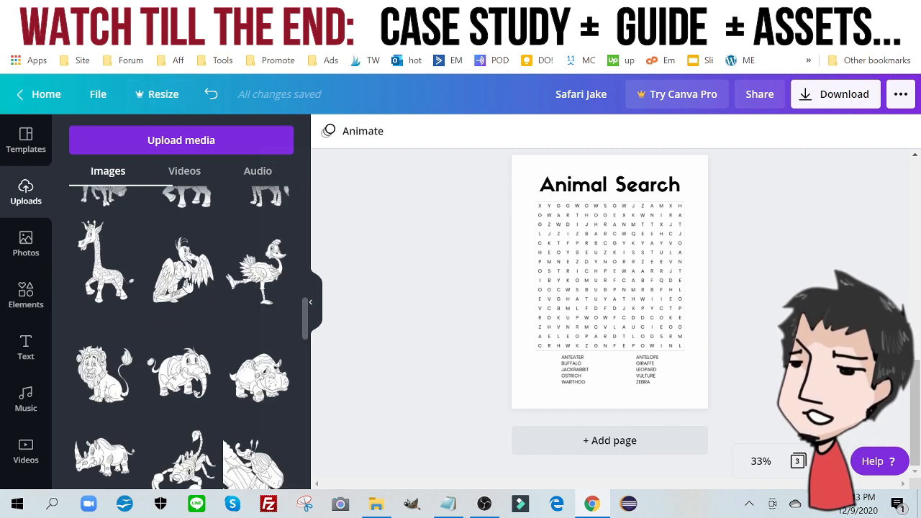
scroll(192, 280, "up", 2)
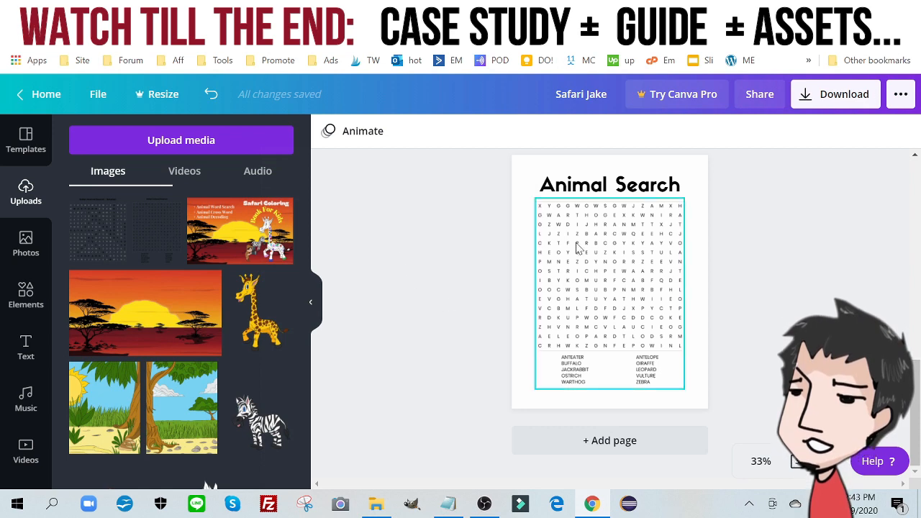
scroll(705, 238, "up", 3)
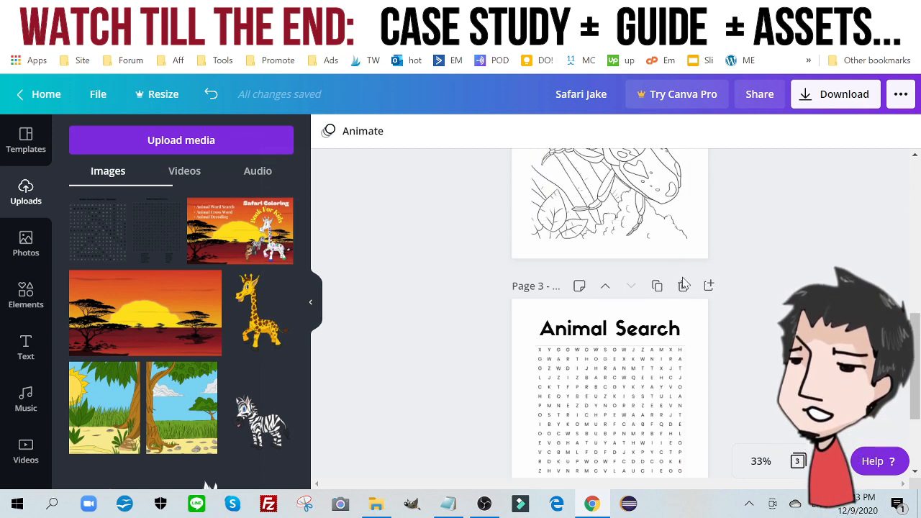
left_click(656, 286)
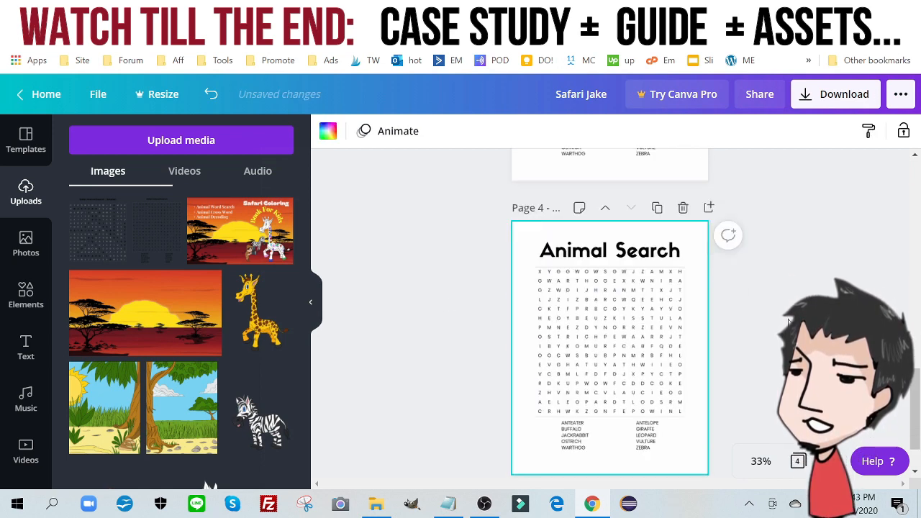
Step: Replace the page 4 heading text with "Answers"
left_click(613, 188)
left_click(613, 189)
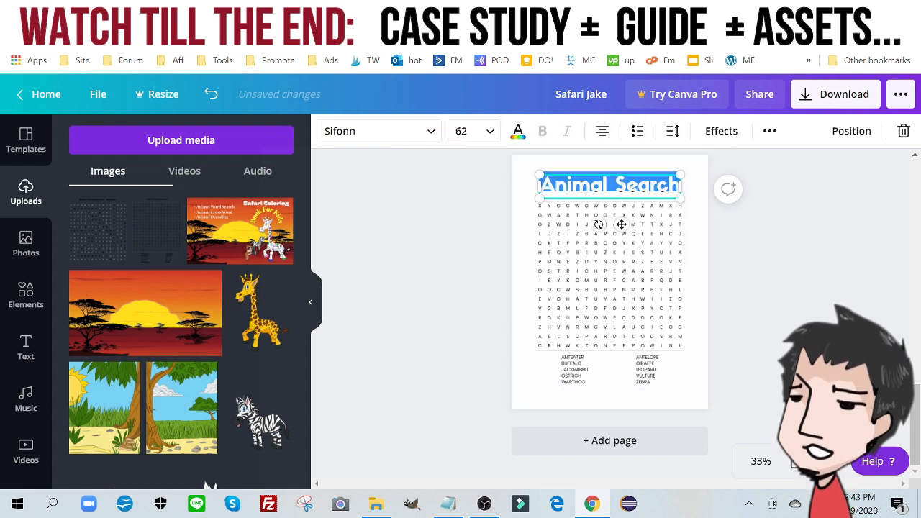
type("A")
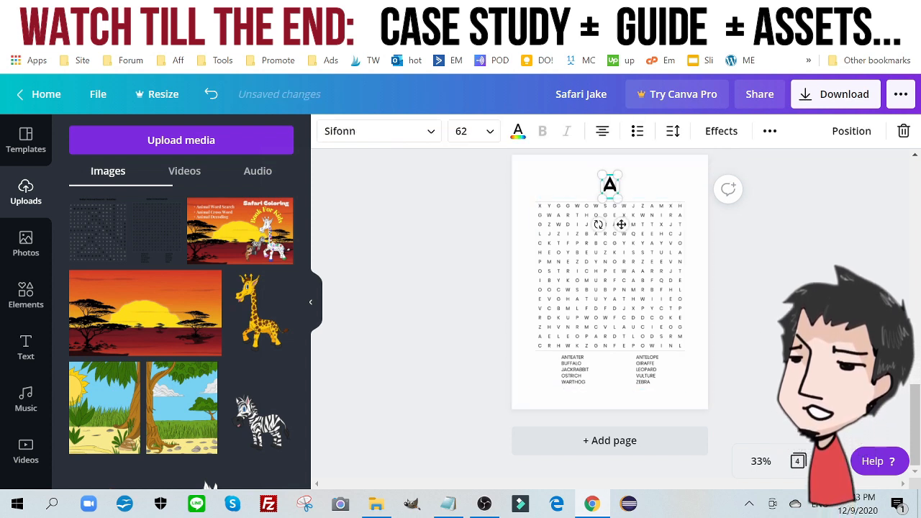
type("nswers")
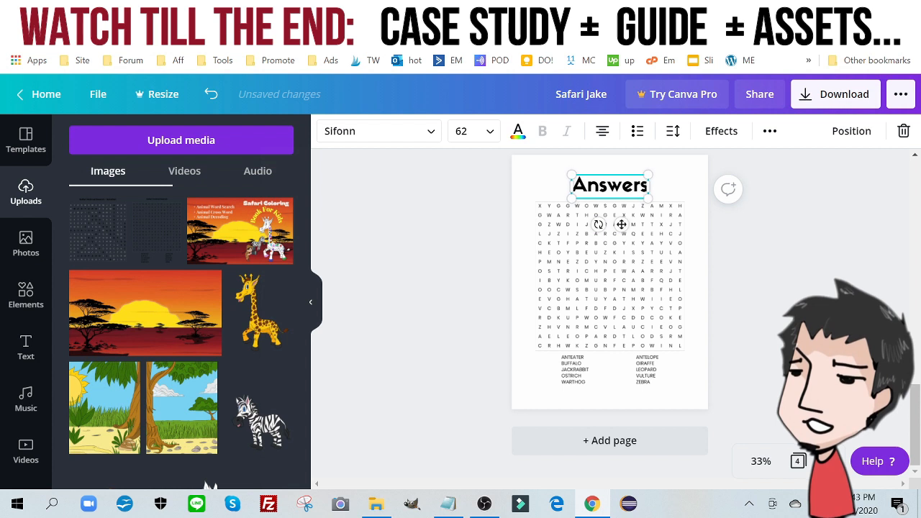
Step: Replace the puzzle on page 4 with the uploaded solution image, crop off its built-in title, and enlarge and centre it below the heading
left_click(651, 278)
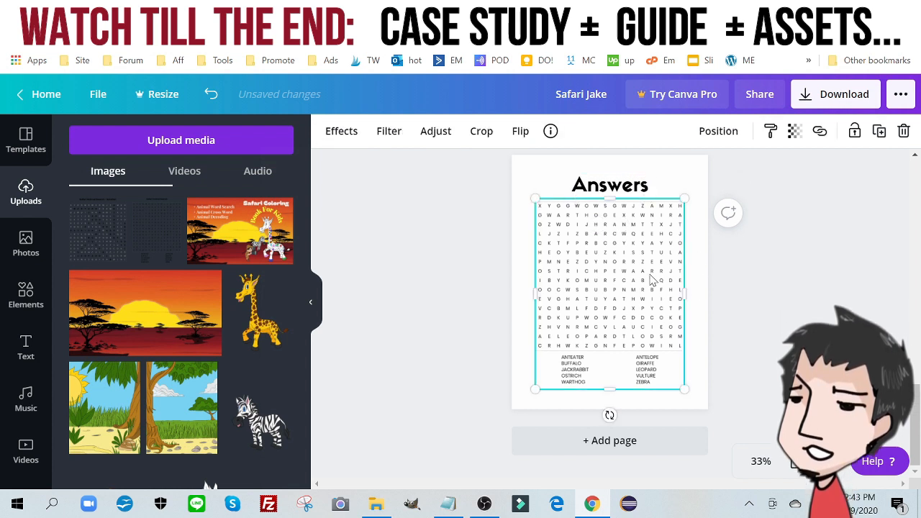
key("Delete")
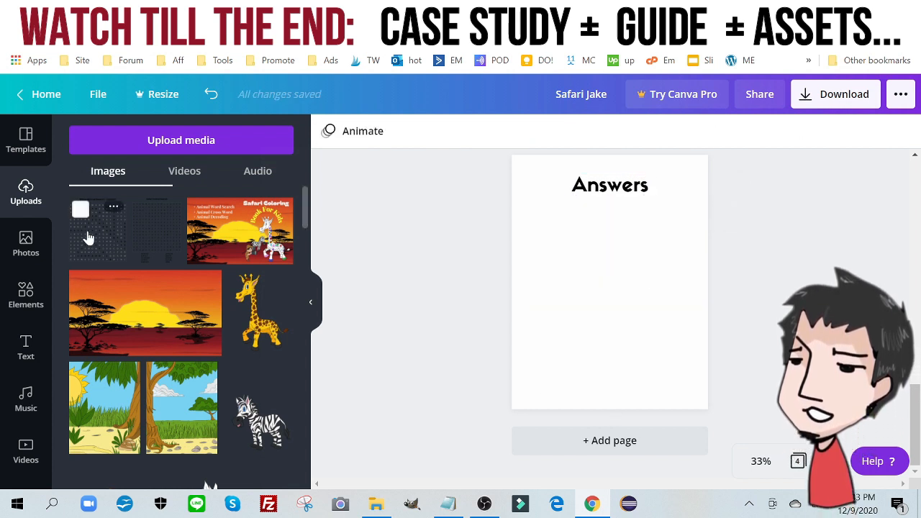
left_click(87, 234)
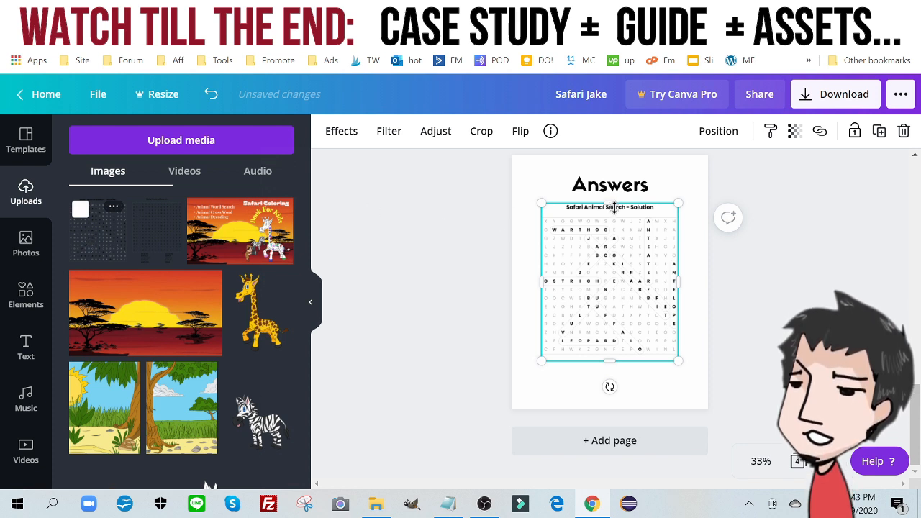
left_click_drag(614, 208, 615, 216)
left_click_drag(605, 282, 597, 266)
left_click_drag(666, 346, 674, 367)
mouse_move(623, 265)
left_mouse_down()
mouse_move(627, 274)
mouse_move(622, 260)
left_mouse_up()
Step: Switch to File Explorer and open the finished safari coloring book PDF from the Downloads folder
scroll(619, 296, "up", 5)
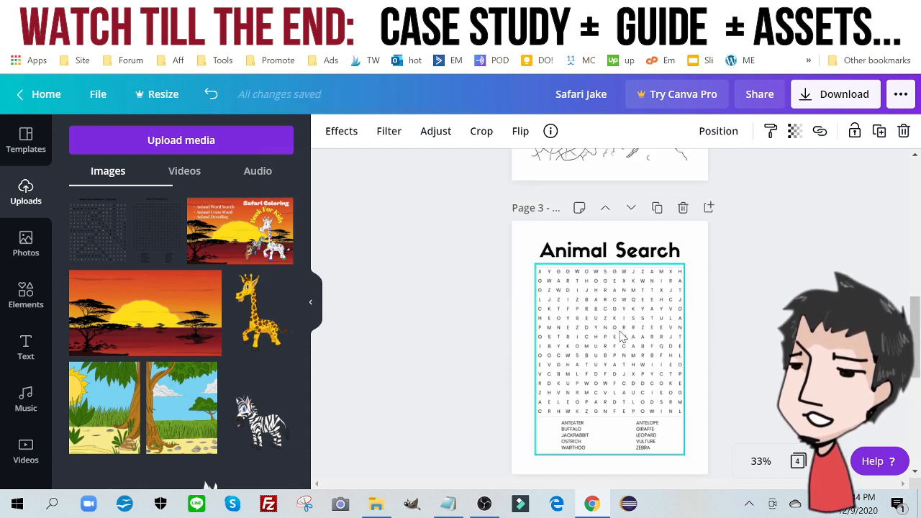
scroll(605, 331, "down", 5)
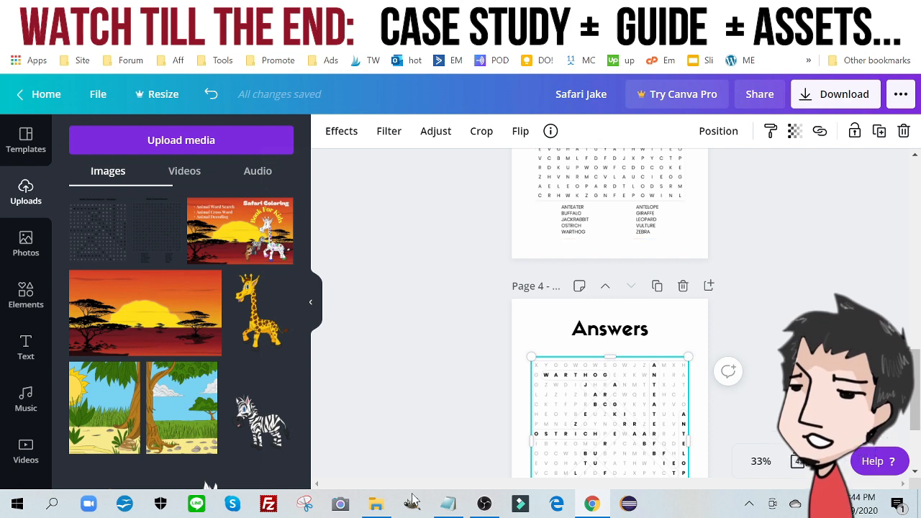
left_click(375, 506)
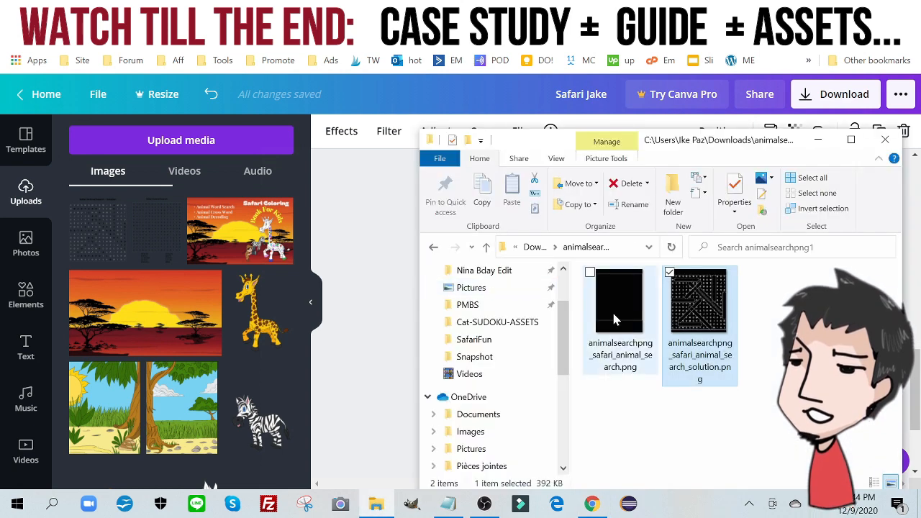
left_click(491, 320)
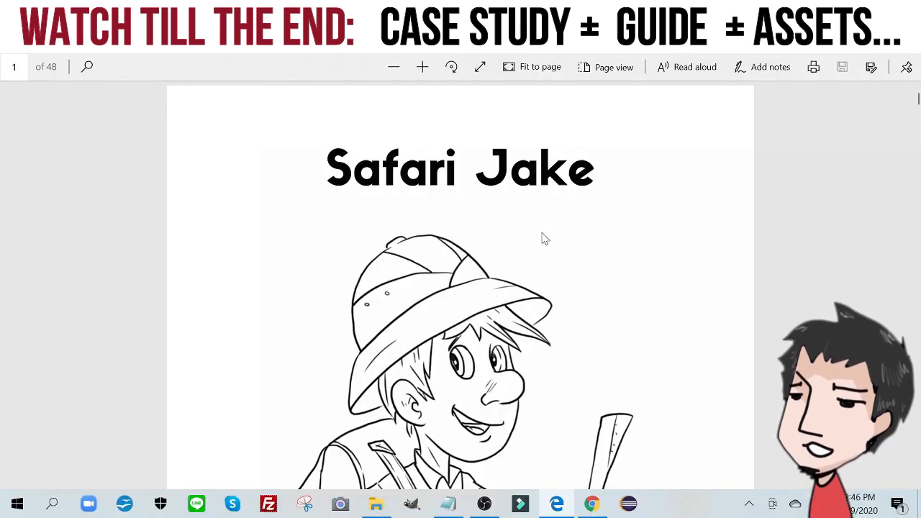
Step: Examine the coloring pages, word search and decoding puzzles in the finished book PDF, and return to the Canva design
scroll(565, 236, "down", 15)
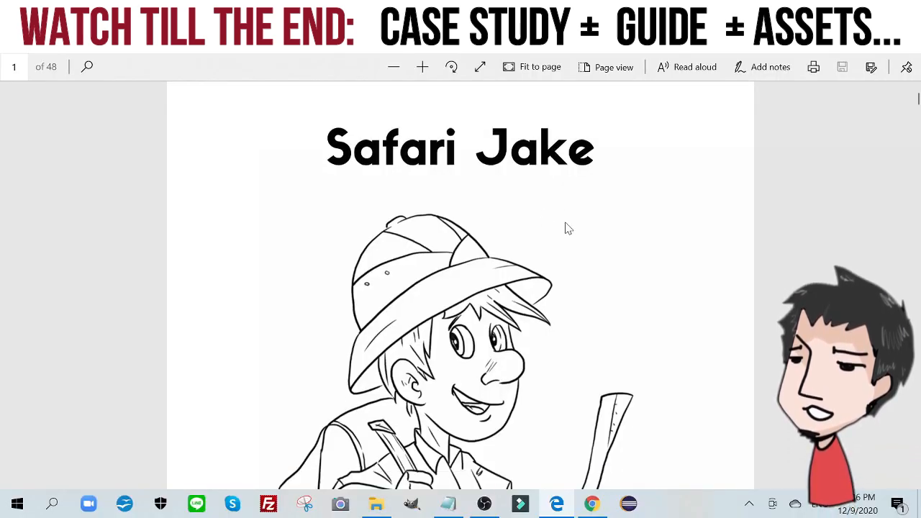
scroll(508, 248, "down", 15)
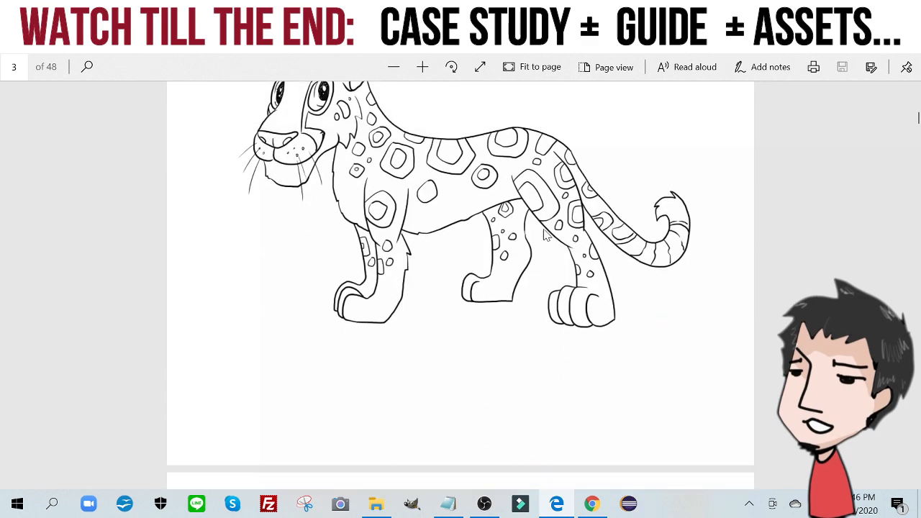
scroll(480, 207, "down", 15)
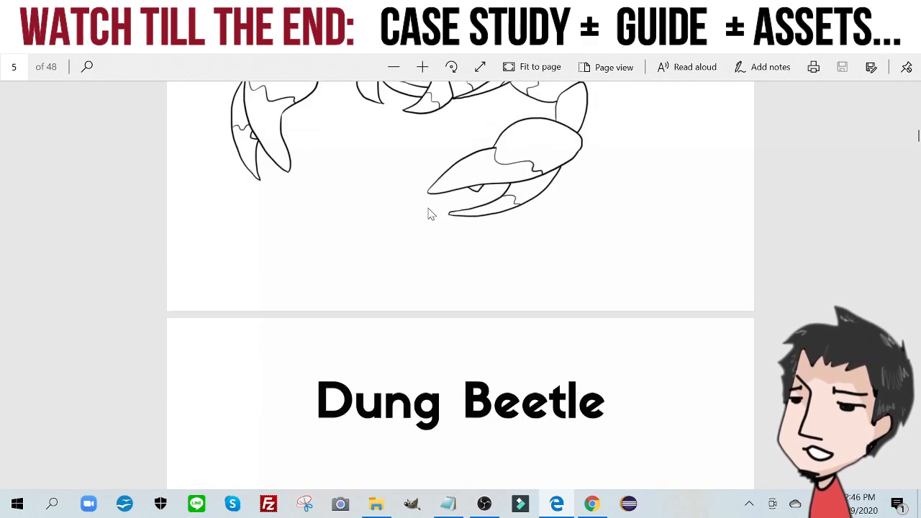
scroll(475, 247, "down", 15)
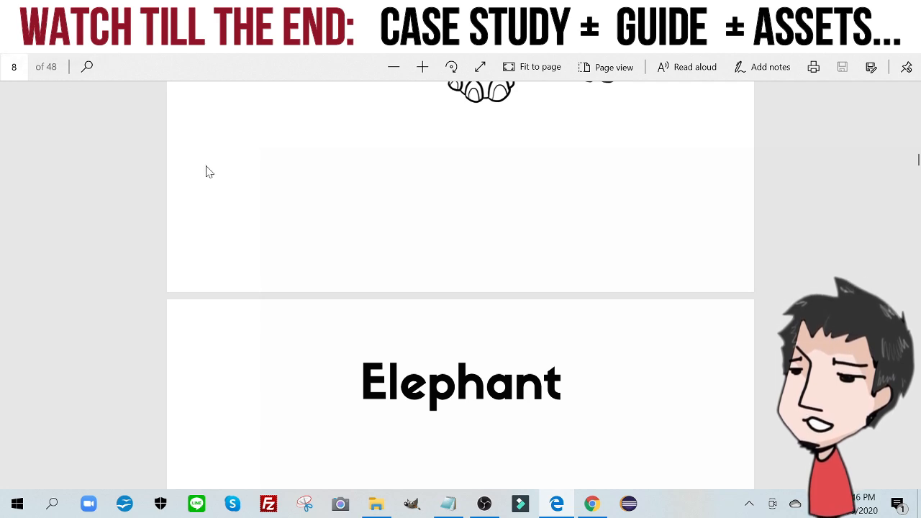
scroll(468, 243, "down", 15)
scroll(531, 254, "down", 12)
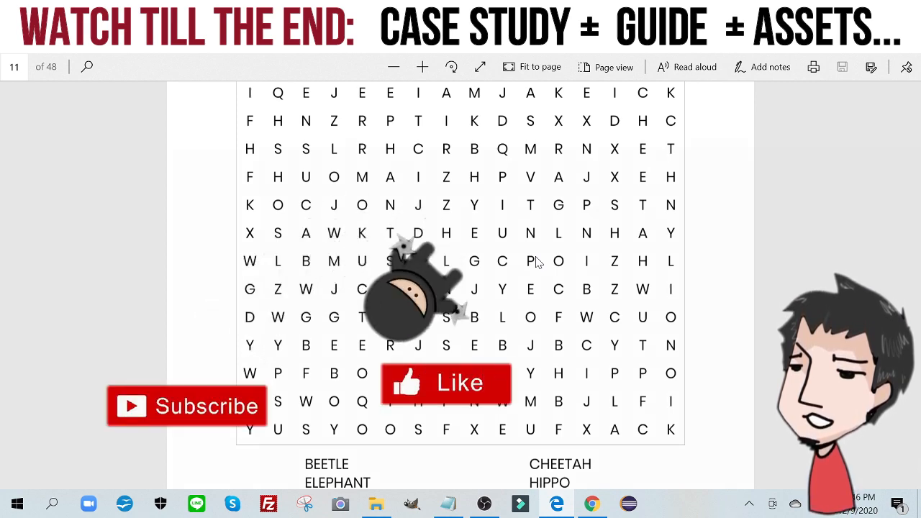
scroll(617, 263, "down", 4)
scroll(616, 264, "up", 5)
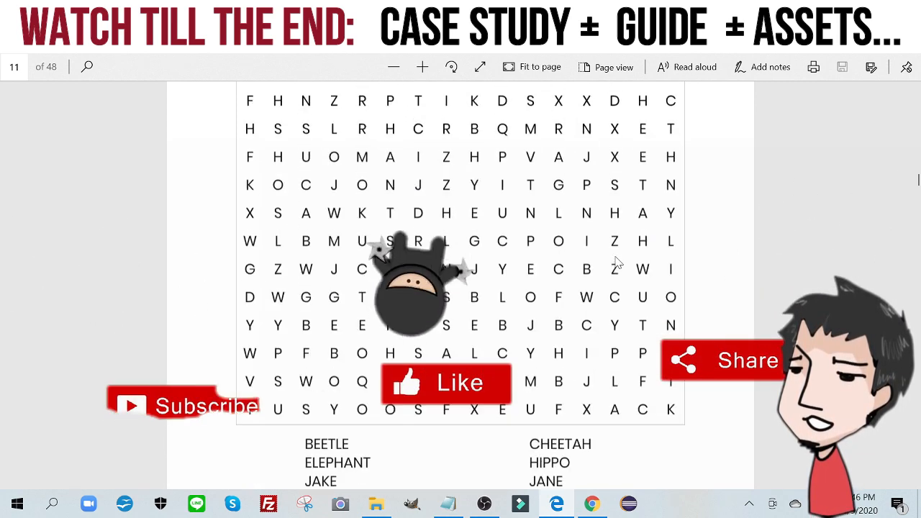
scroll(453, 239, "down", 5)
scroll(453, 239, "down", 5)
scroll(508, 305, "up", 5)
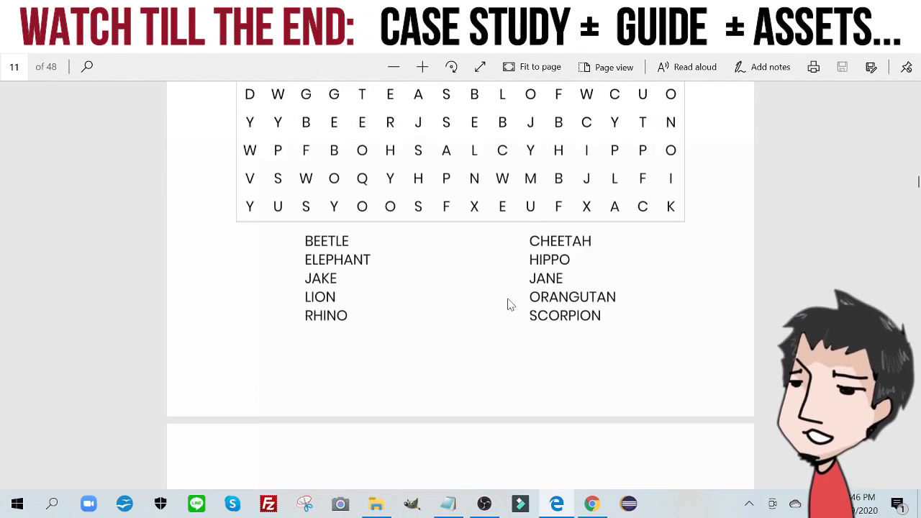
scroll(506, 305, "down", 15)
scroll(509, 292, "down", 20)
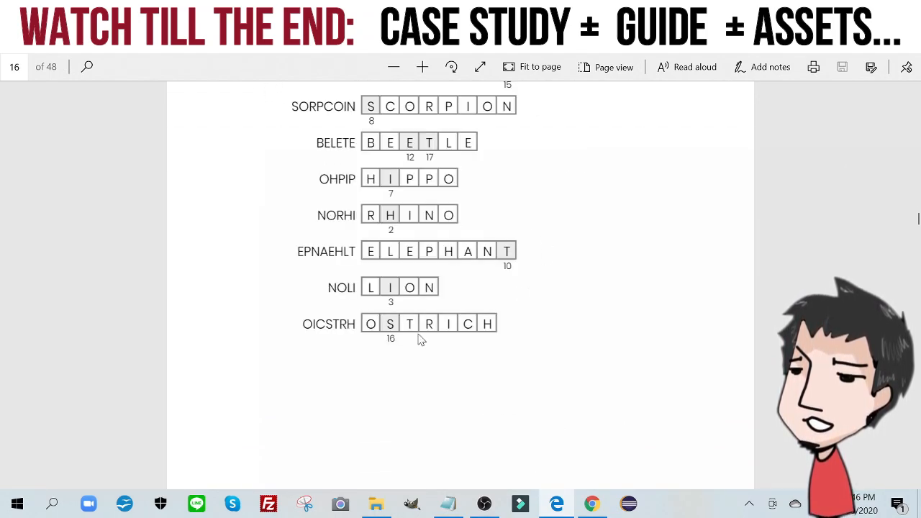
scroll(458, 315, "down", 12)
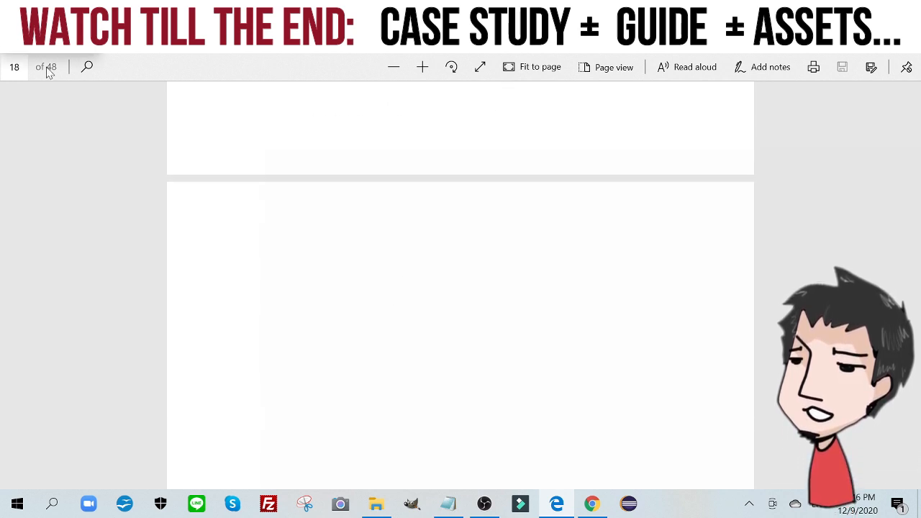
scroll(461, 284, "up", 12)
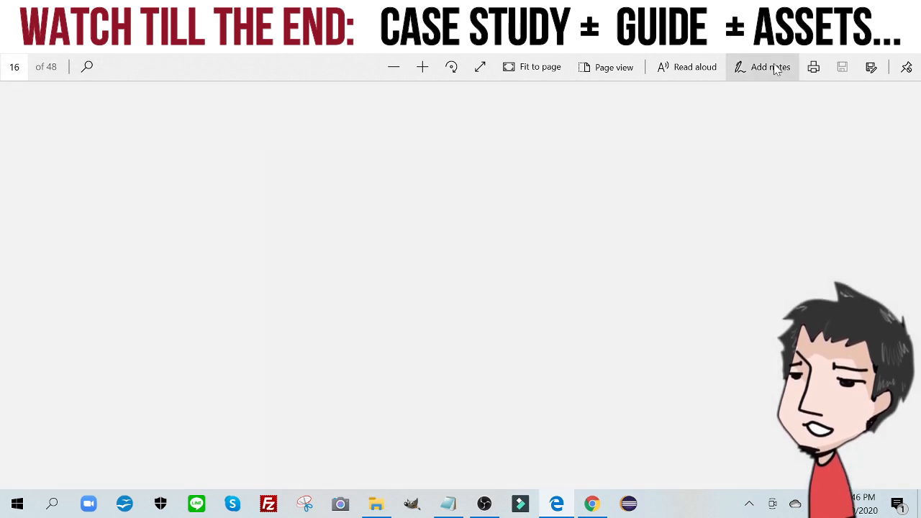
left_click(904, 10)
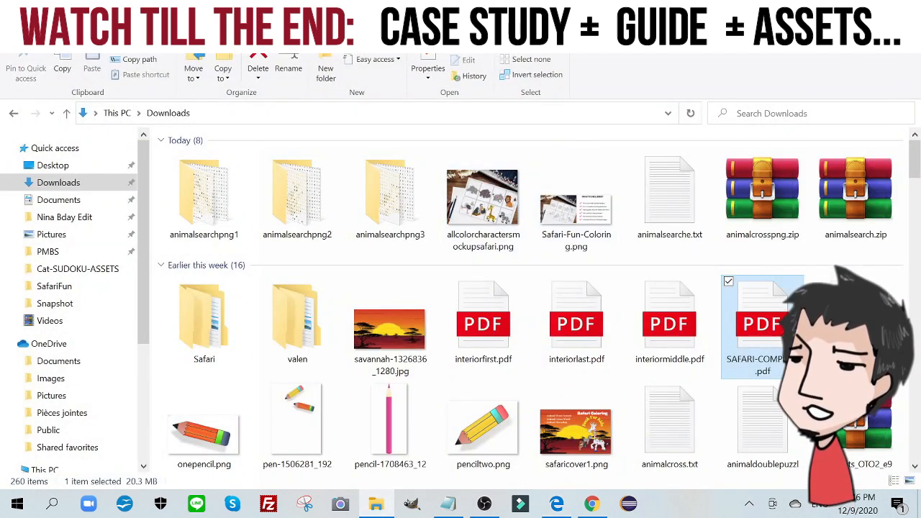
left_click(838, 10)
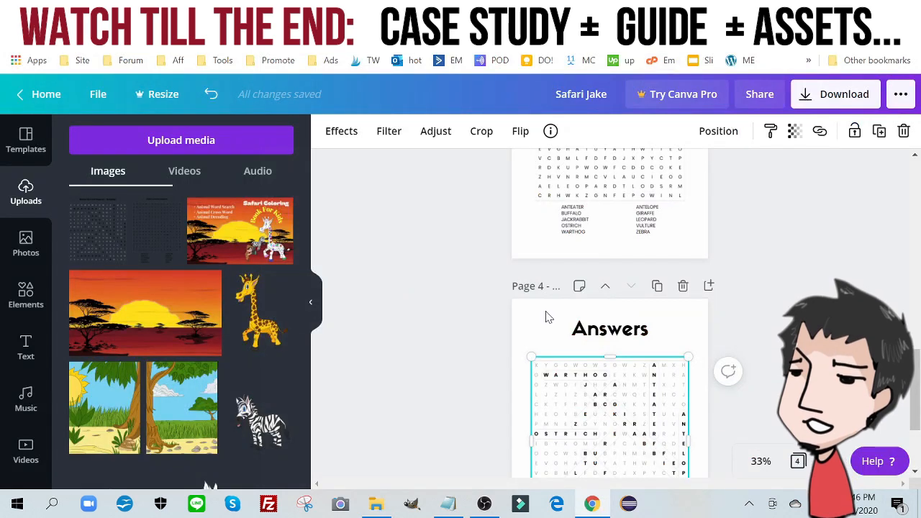
Step: Switch to Amazon and look through the covers in the book results for "safari coloring books for kids"
scroll(546, 317, "up", 4)
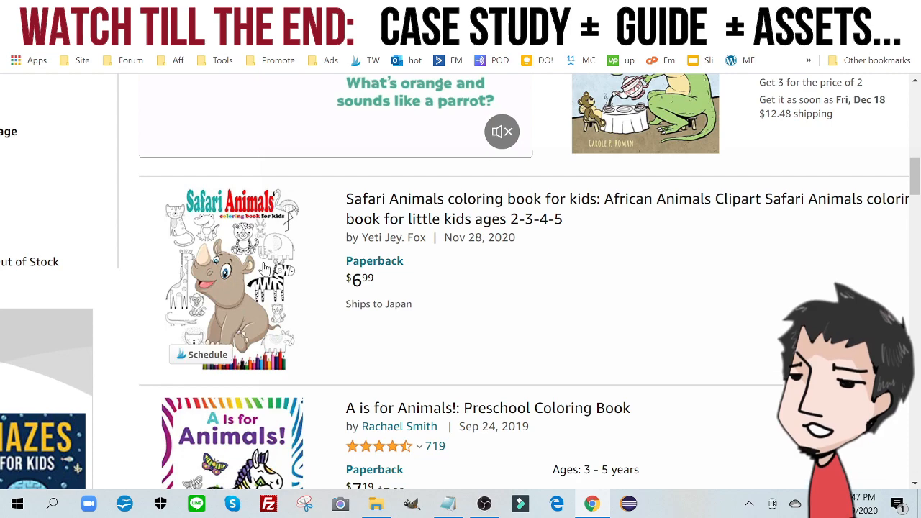
scroll(245, 302, "up", 10)
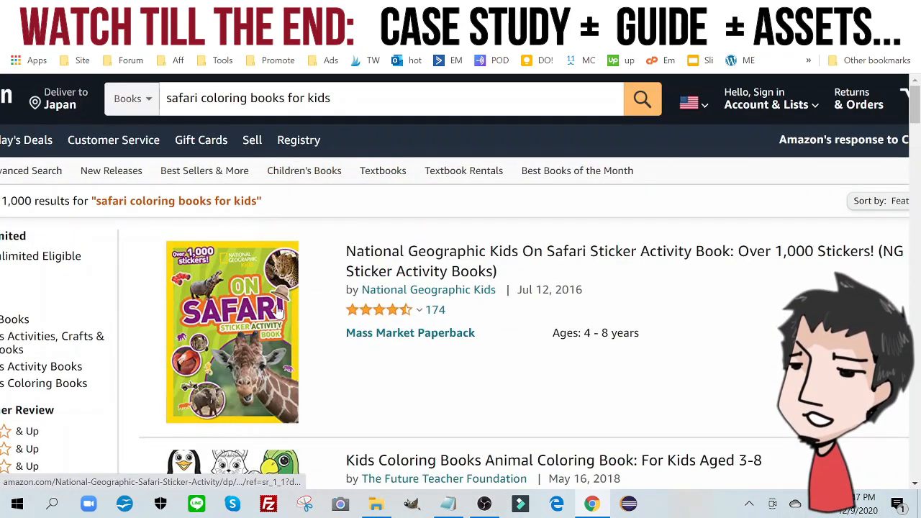
scroll(279, 312, "down", 1)
scroll(302, 403, "down", 2)
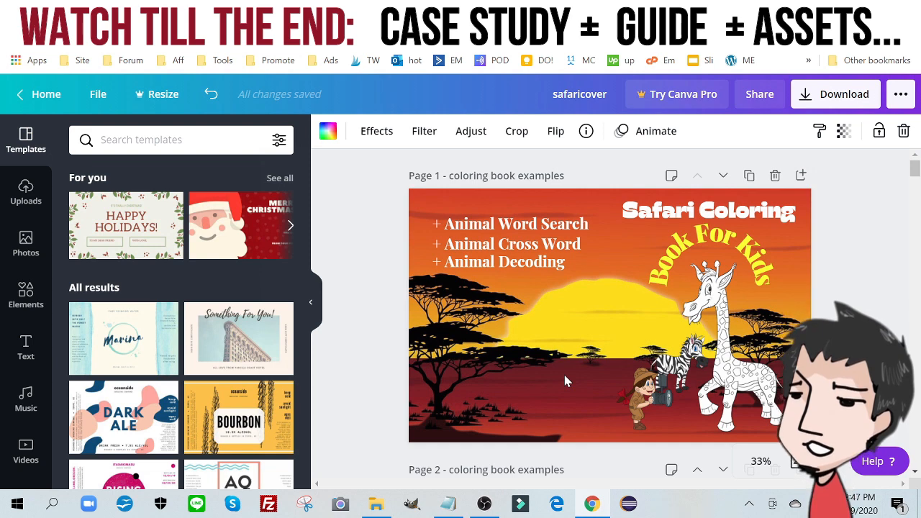
Step: Duplicate the finished cover on page 1, and clear all text, animals and the background image from page 1
left_click(747, 176)
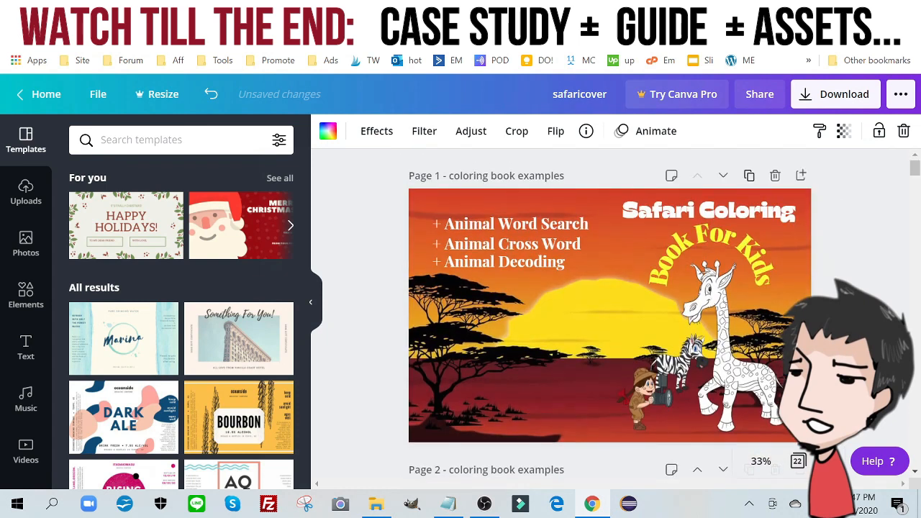
left_click_drag(867, 443, 390, 194)
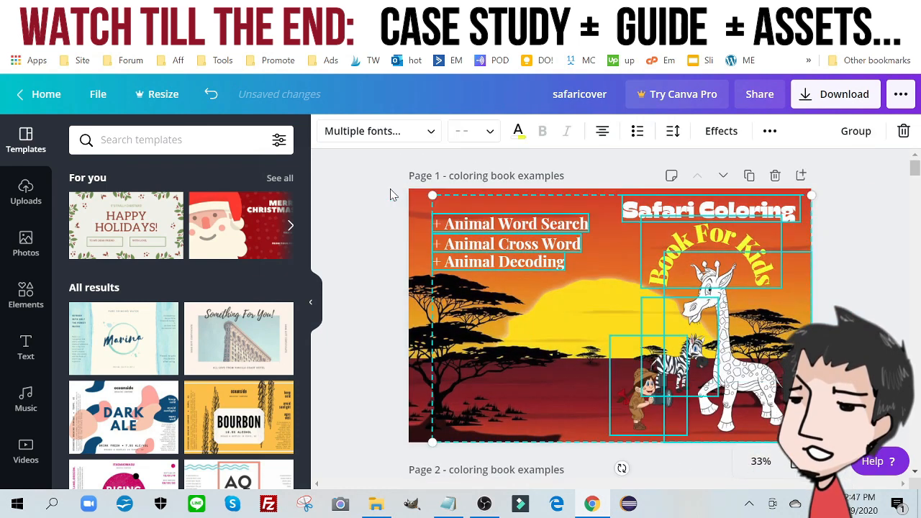
key("Delete")
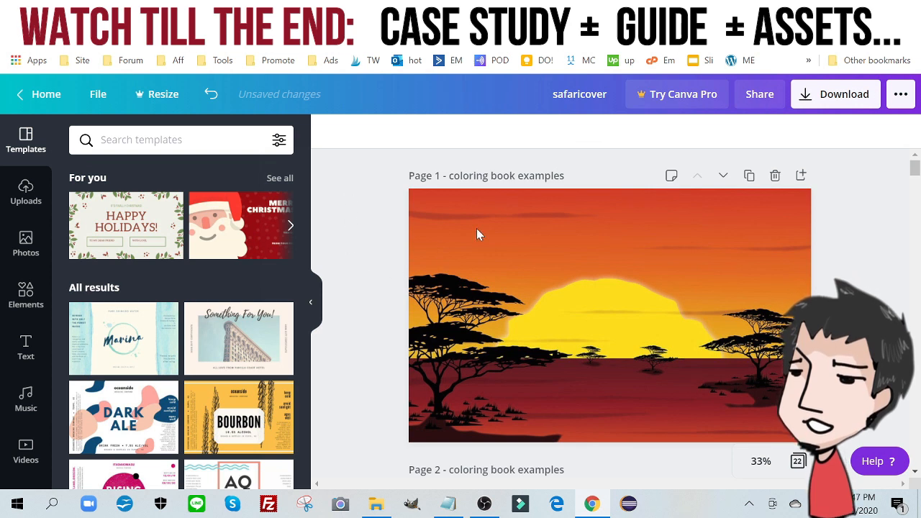
left_click(523, 272)
key("Delete")
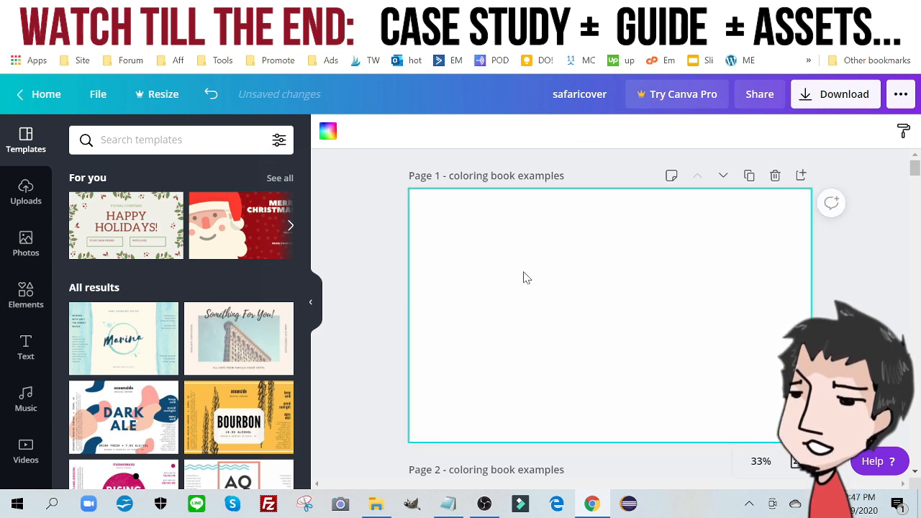
Step: Add the uploaded savanna sunset image to blank page 1, align it with the page's upper-left corner, and check the design's dimensions
left_click(27, 196)
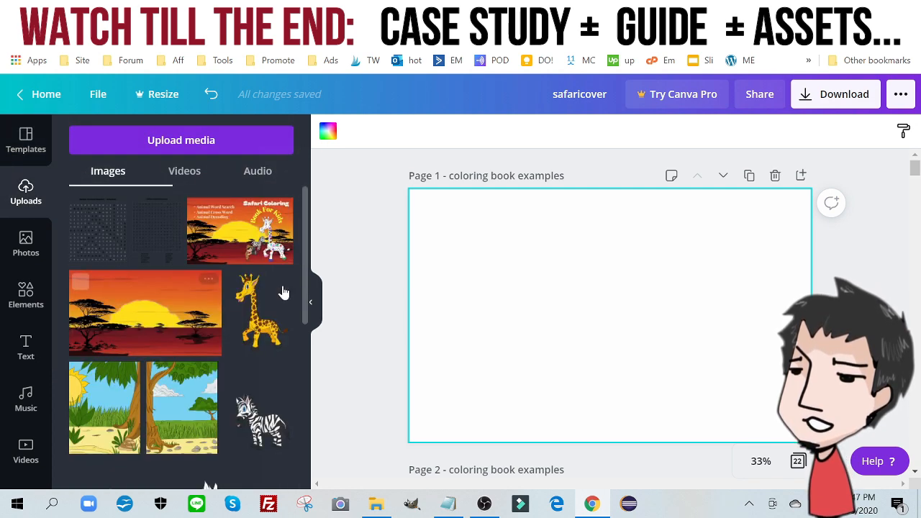
left_click(147, 314)
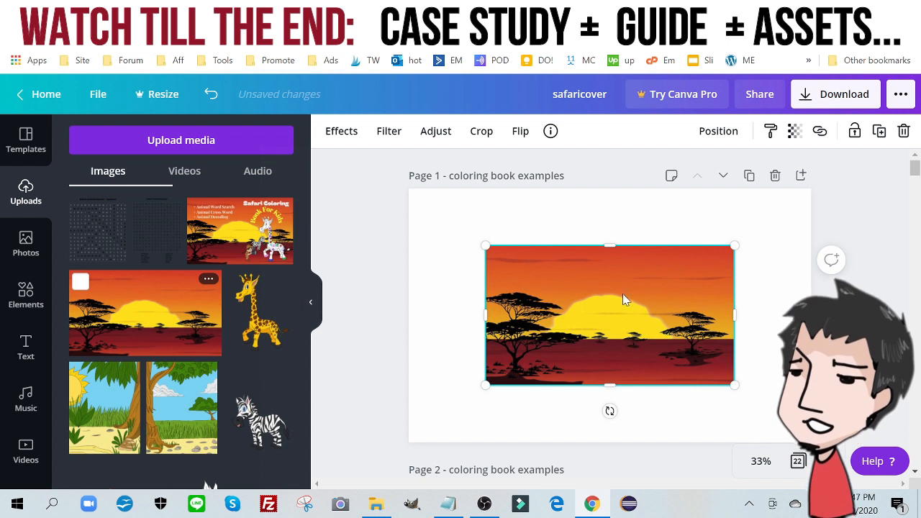
left_click_drag(622, 293, 550, 235)
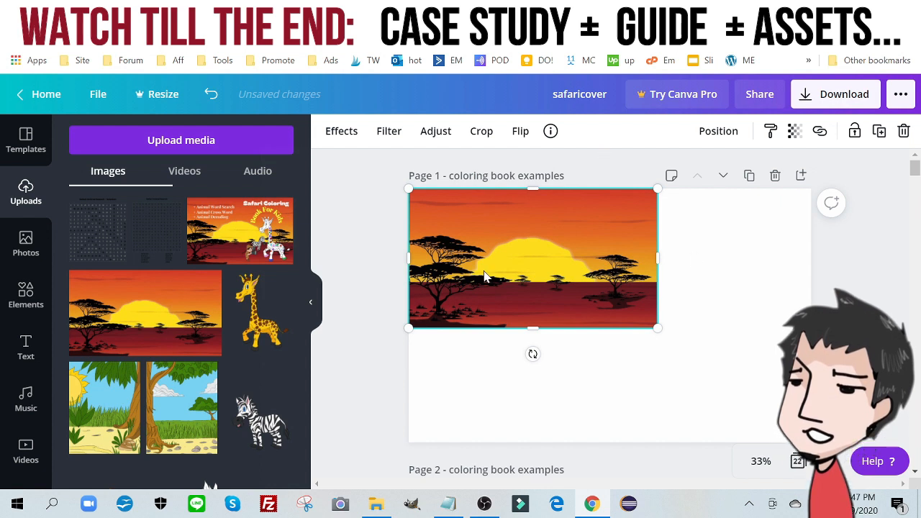
left_click(96, 100)
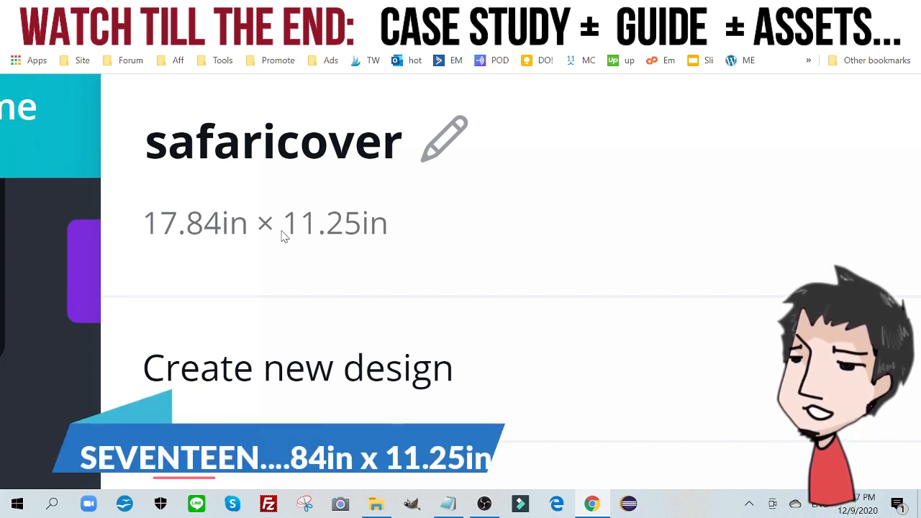
left_click(93, 194)
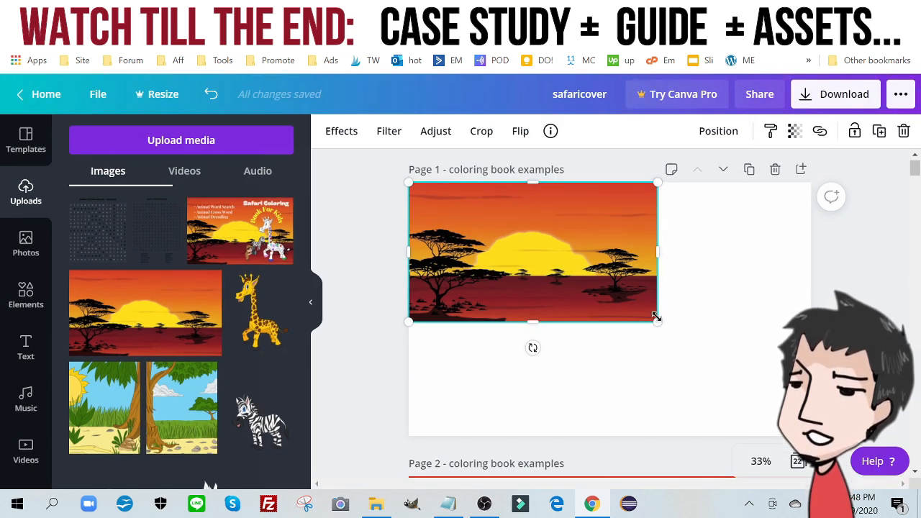
Step: Enlarge the sunset image and reposition it until it covers the whole of page 1
left_click_drag(656, 316, 852, 430)
left_click_drag(607, 307, 585, 303)
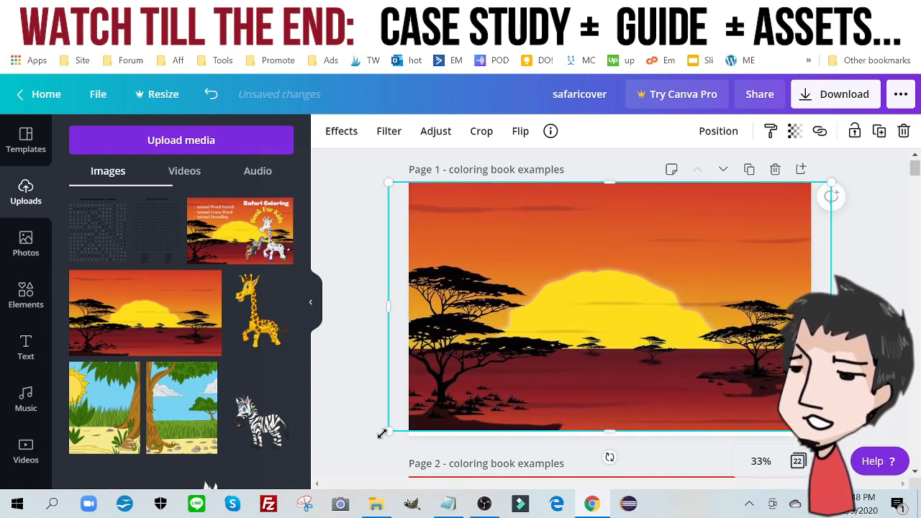
left_click_drag(381, 434, 380, 438)
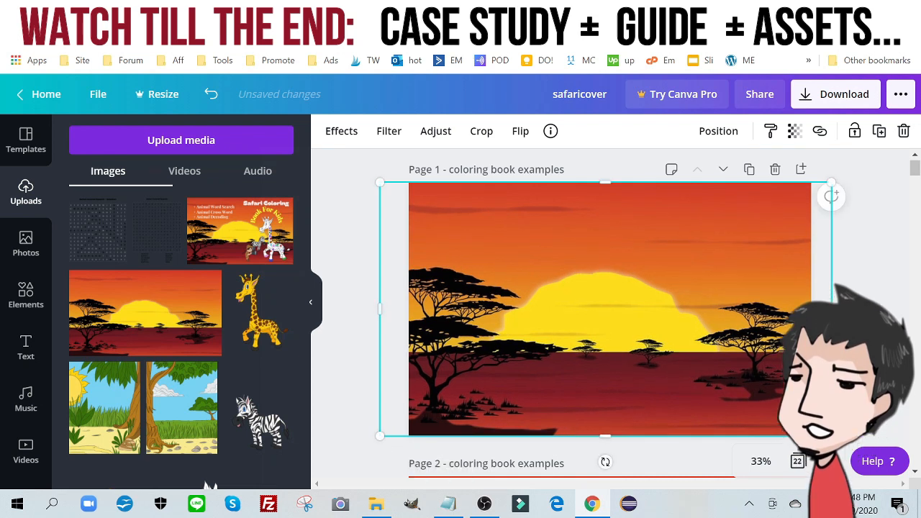
left_click_drag(642, 316, 652, 314)
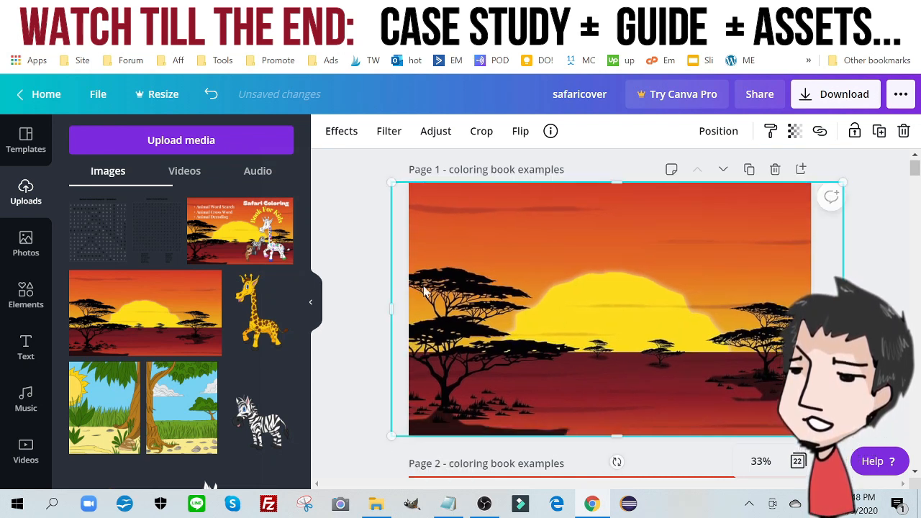
left_click(372, 234)
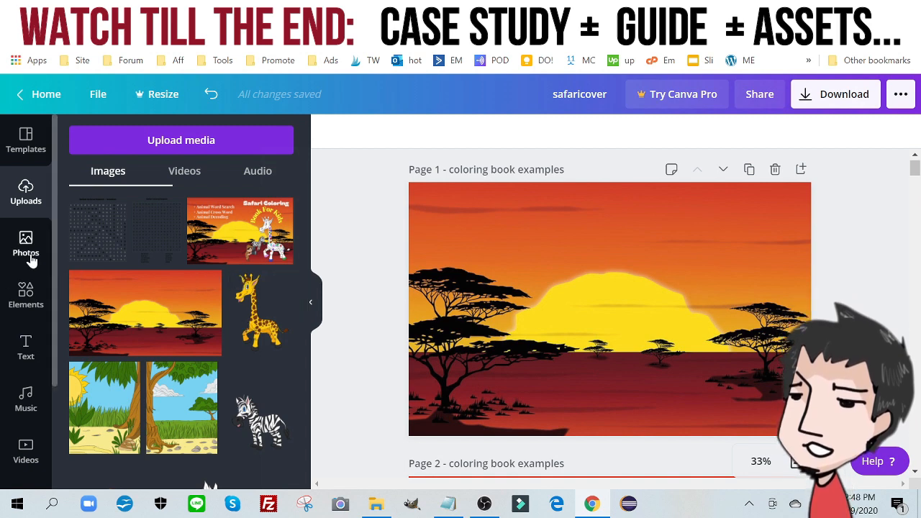
Step: Add a heading to page 1, shrink it to font size 66.9, and place it in the cover's upper-right area
left_click(24, 349)
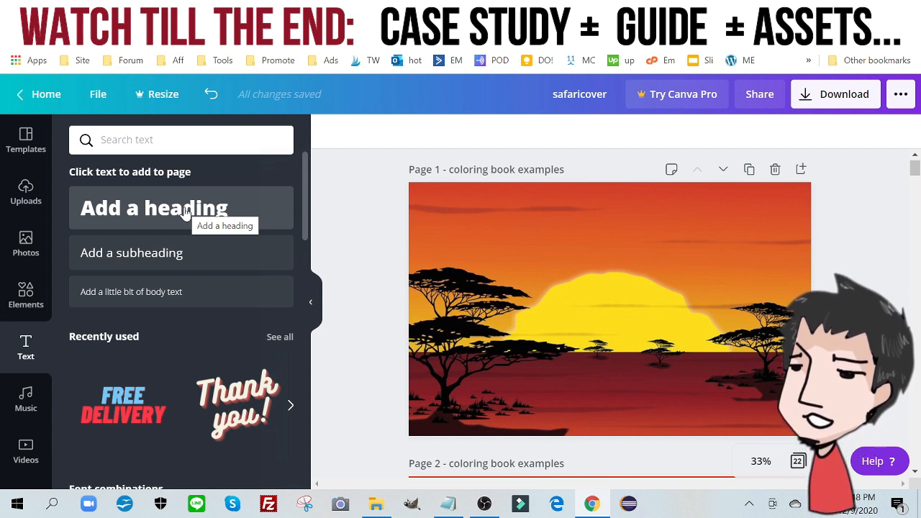
left_click(185, 210)
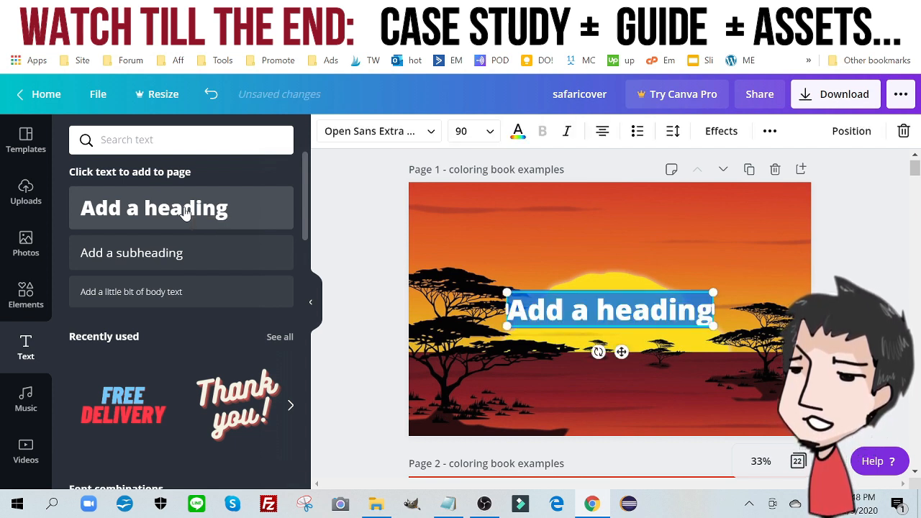
left_click_drag(507, 281, 560, 302)
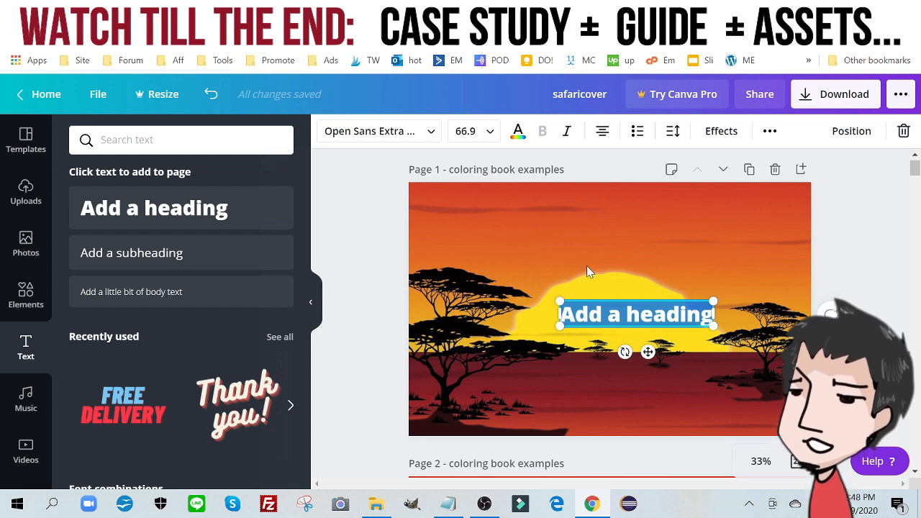
left_click_drag(658, 284, 724, 202)
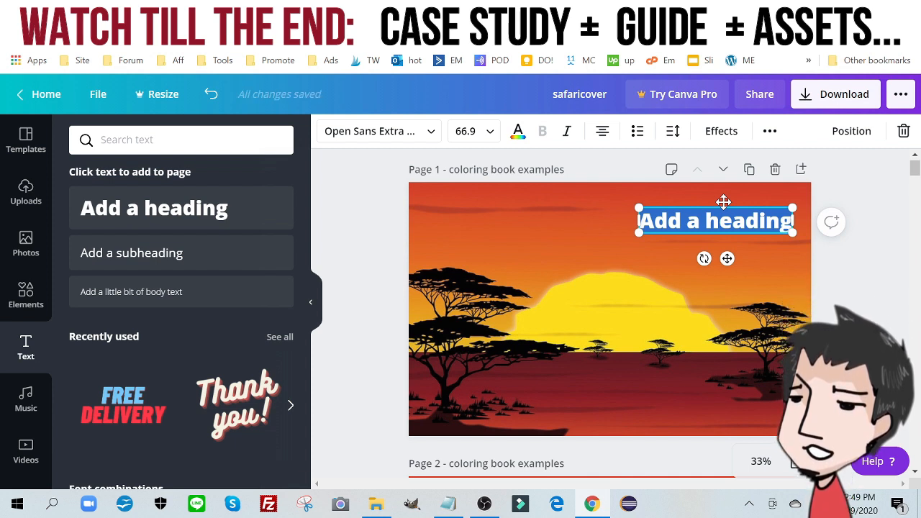
Step: Set the heading's font to Sifonn
left_click(416, 136)
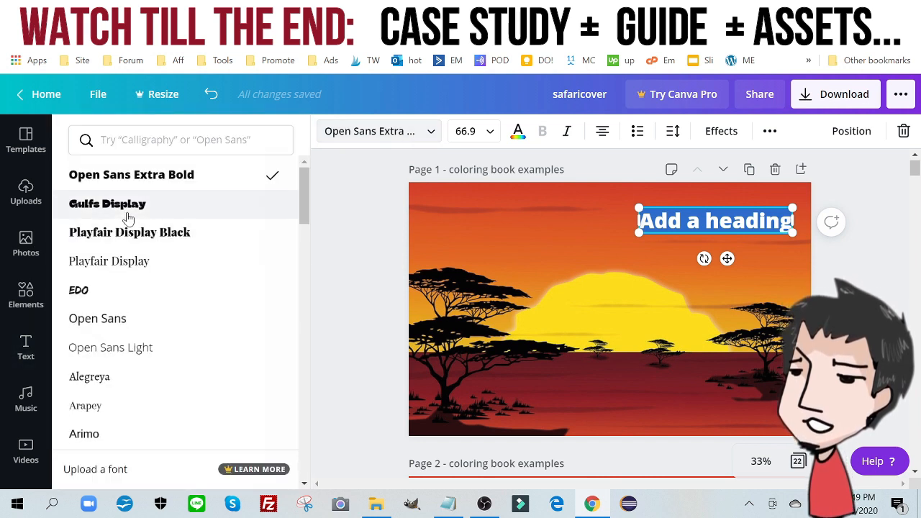
left_click(128, 210)
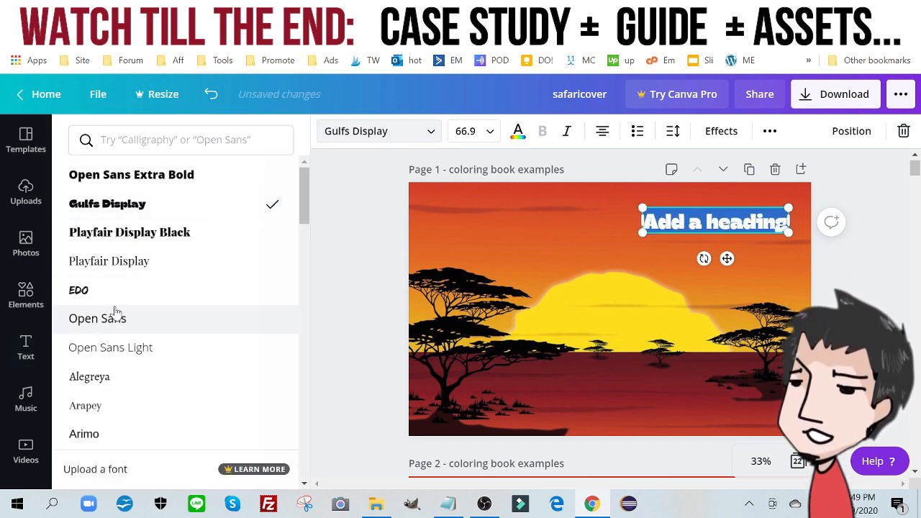
scroll(133, 375, "down", 4)
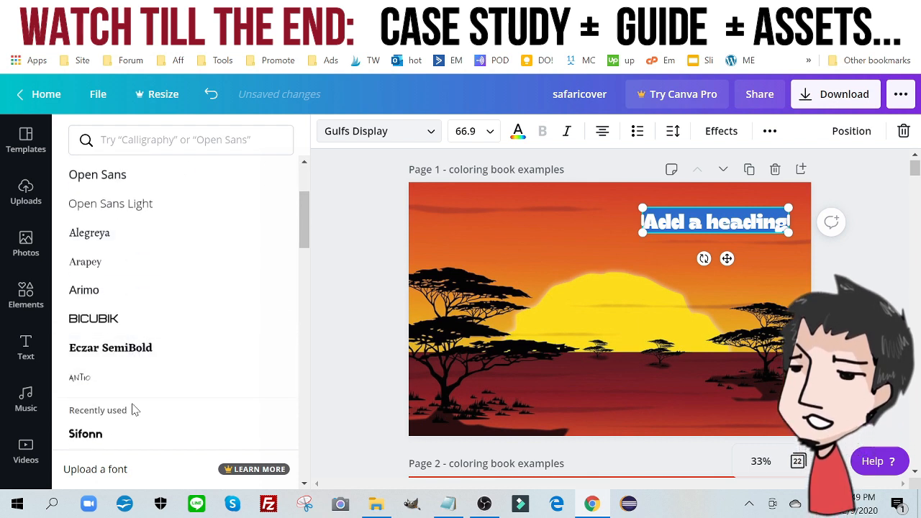
left_click(131, 434)
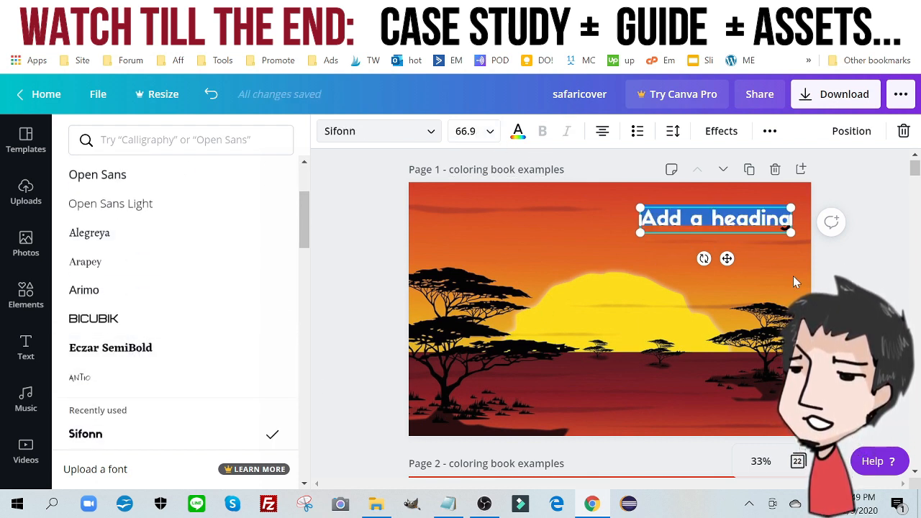
left_click(835, 286)
left_click(672, 290)
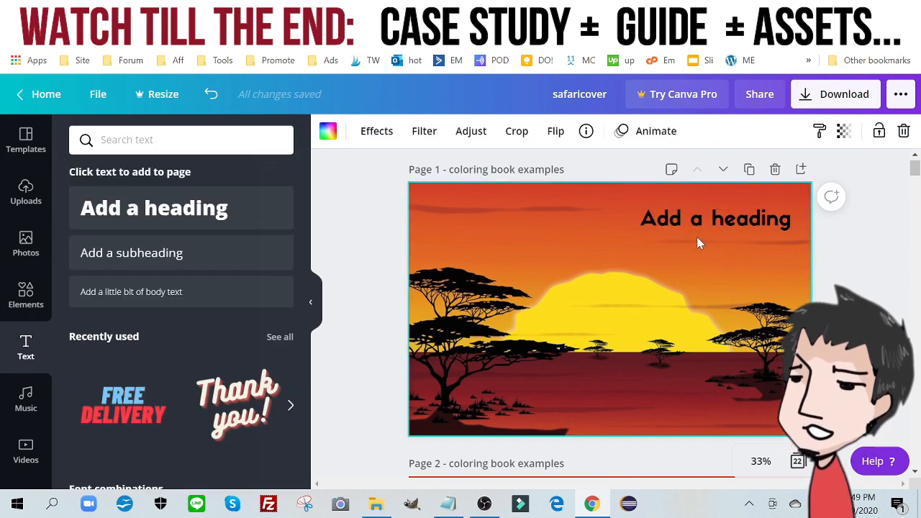
Step: Change the heading's text colour to white
left_click(717, 218)
left_click(717, 219)
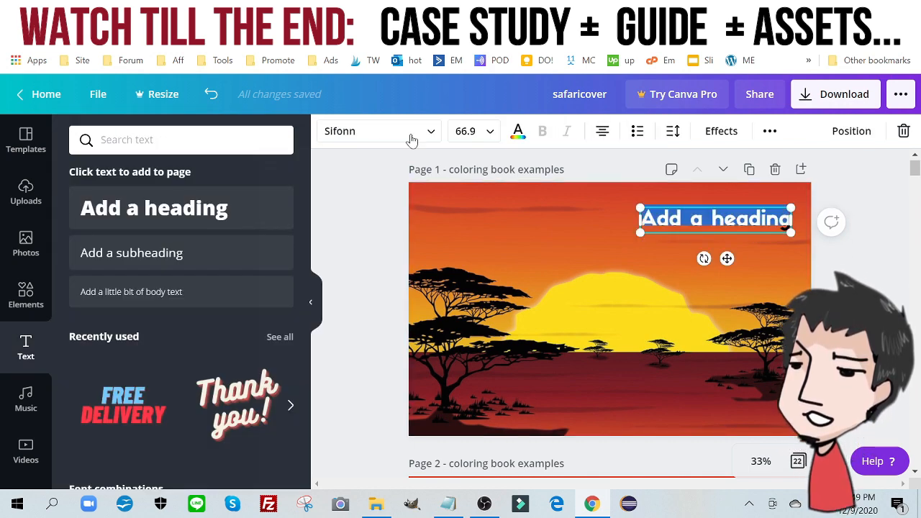
left_click(518, 131)
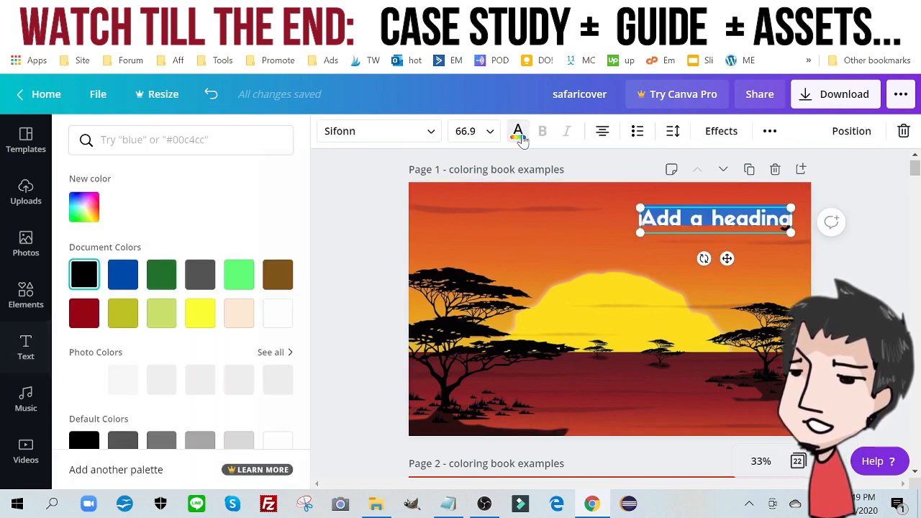
left_click(280, 315)
left_click(368, 219)
scroll(682, 296, "down", 3)
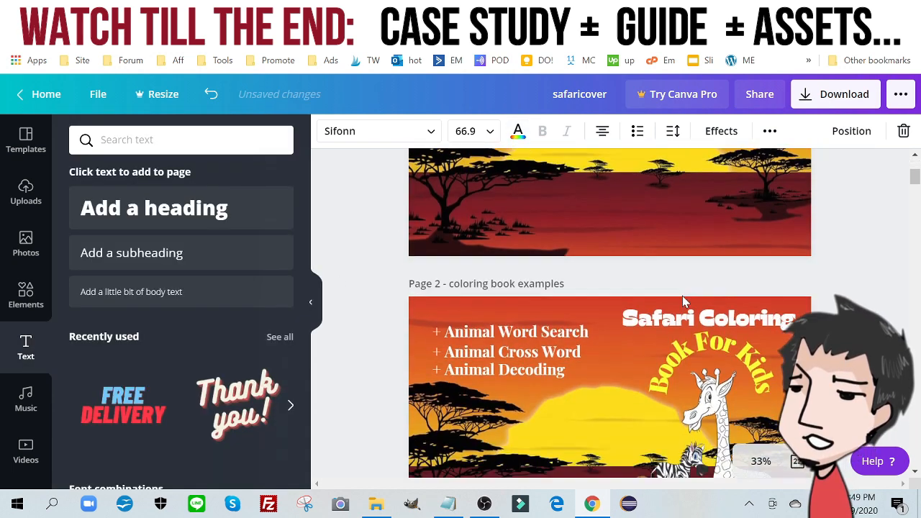
scroll(765, 291, "up", 3)
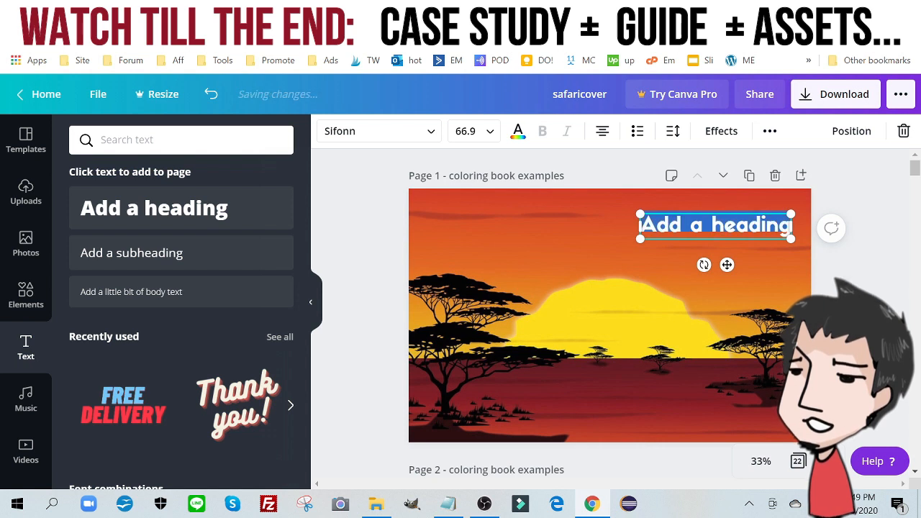
Step: Replace the heading text with "Safari Coloring" and move it closer to the cover's upper-right corner
type("Safari")
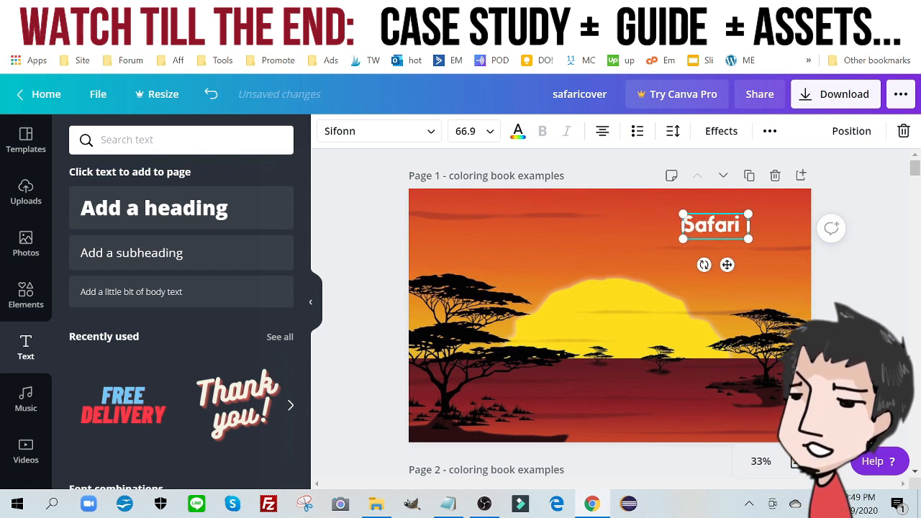
type(" Coloring")
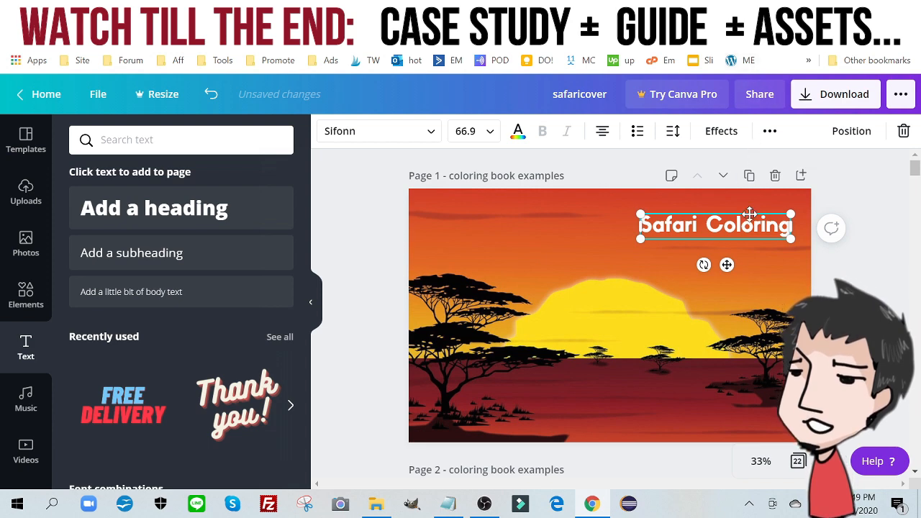
left_click_drag(751, 215, 748, 206)
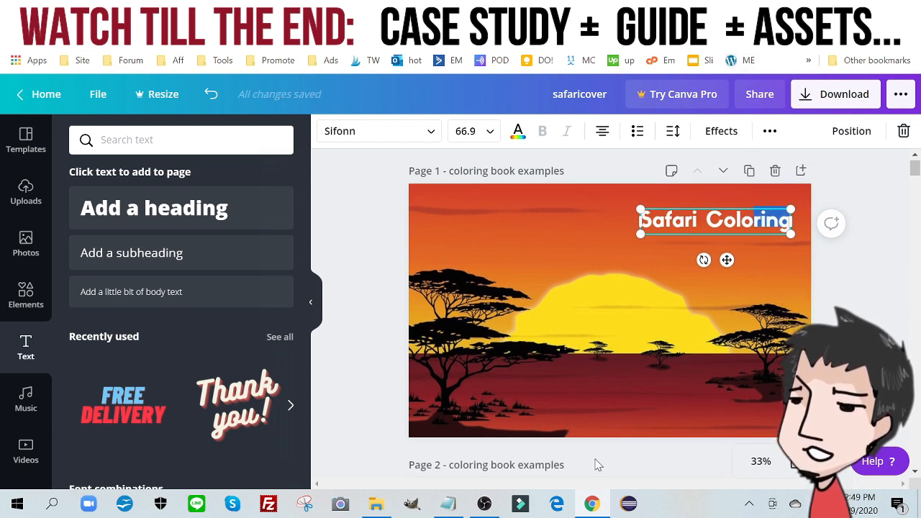
scroll(597, 461, "down", 3)
scroll(720, 319, "up", 3)
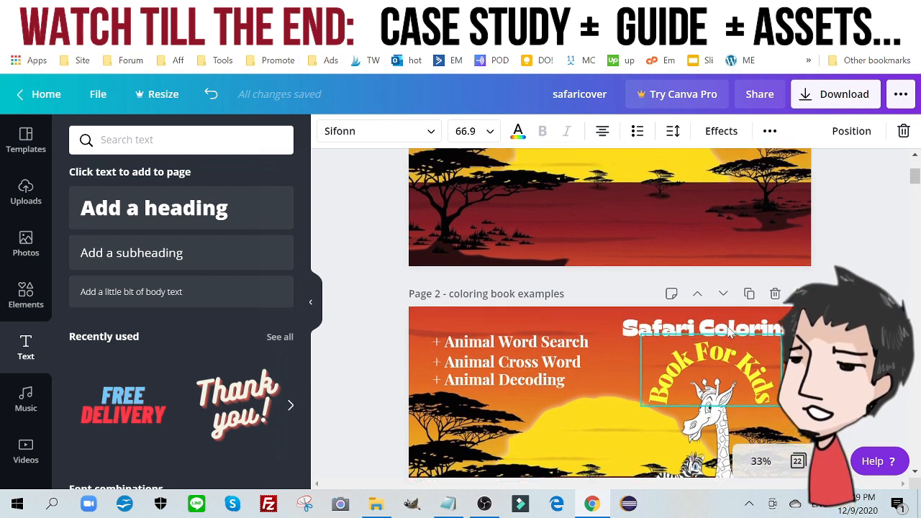
left_click_drag(720, 210, 725, 197)
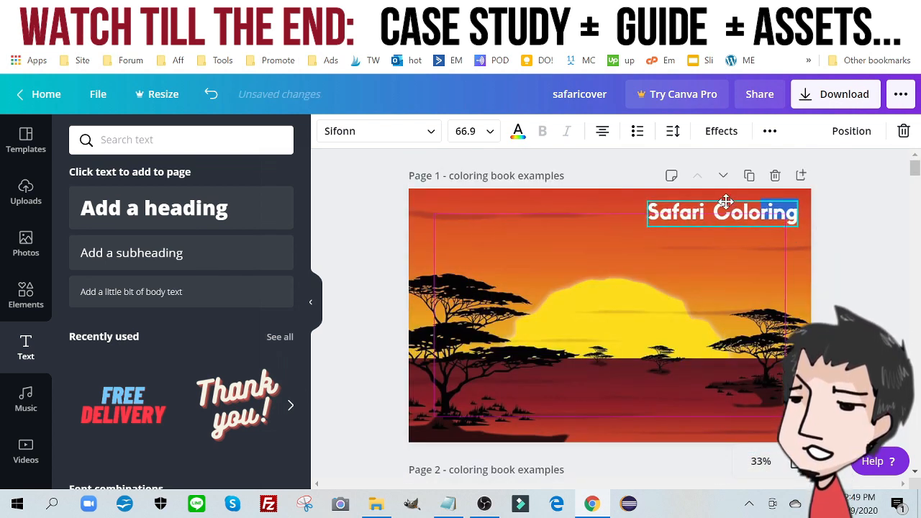
Step: Set the "Safari Coloring" title's font size to 72
left_click(480, 137)
scroll(499, 295, "down", 5)
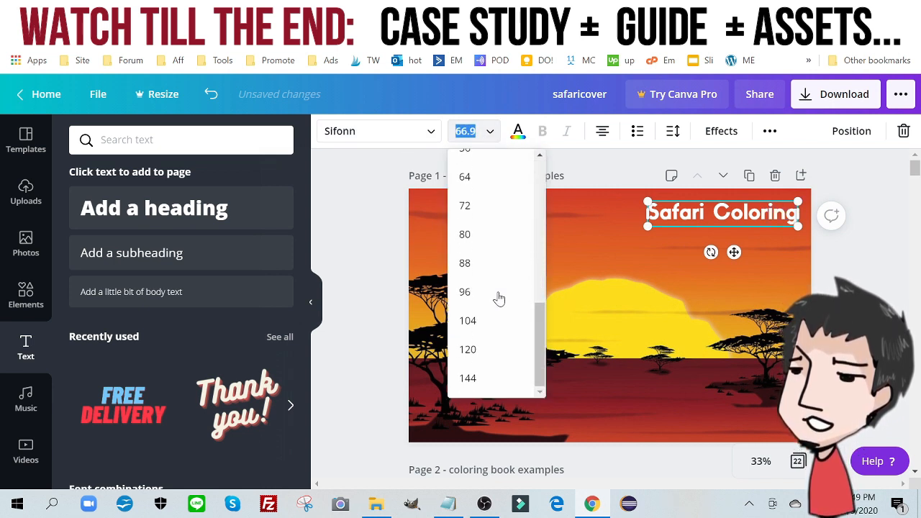
left_click(495, 205)
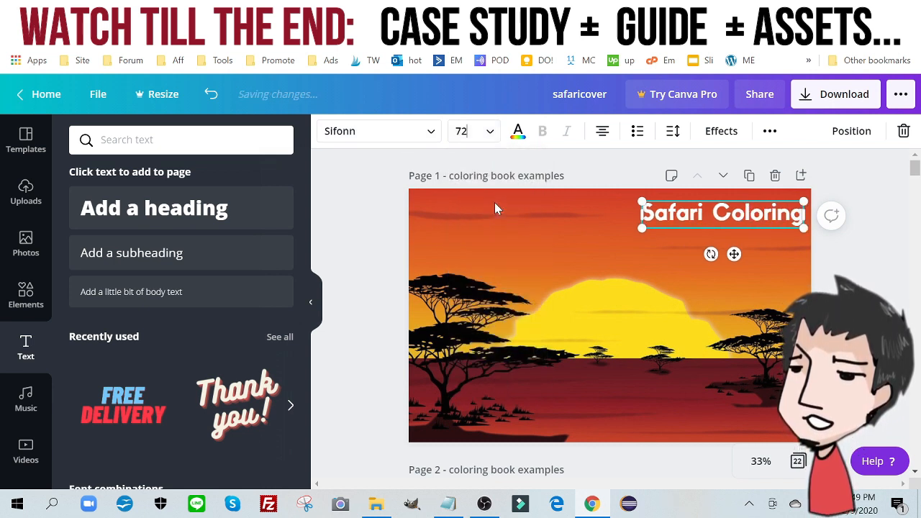
left_click(372, 319)
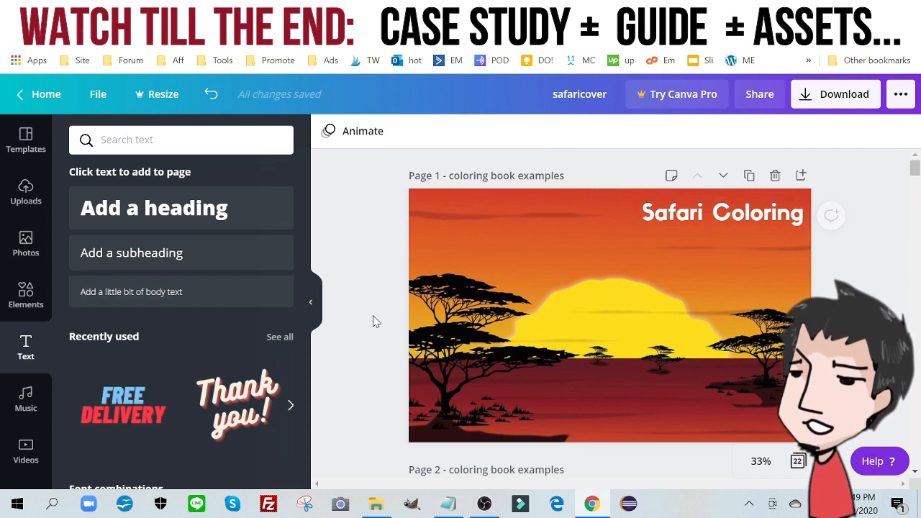
Step: Add the uploaded pink two-panel cover guide to page 1 and enlarge it to fill the whole page
left_click(25, 190)
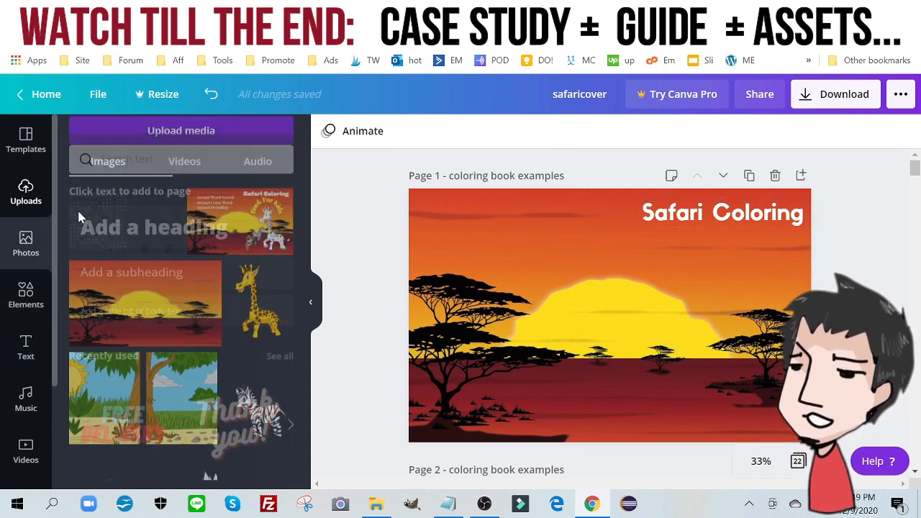
scroll(26, 250, "down", 3)
scroll(176, 288, "down", 10)
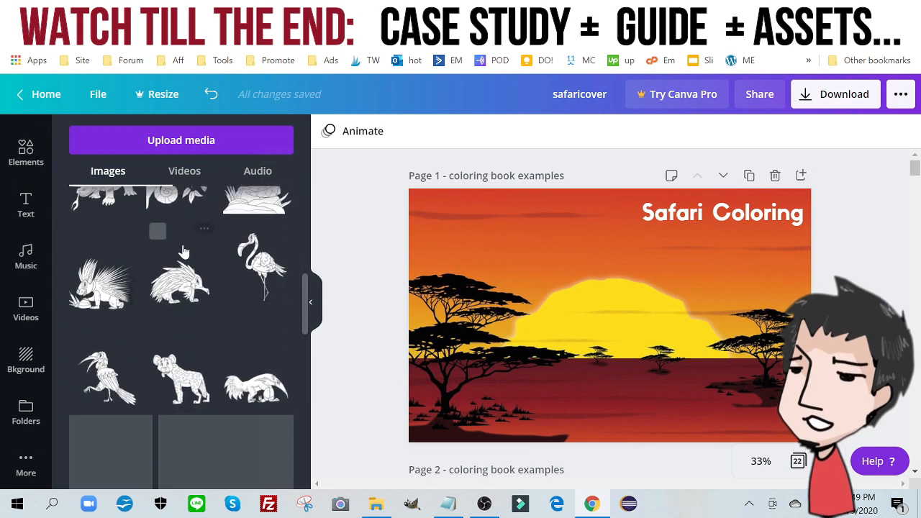
scroll(176, 231, "down", 10)
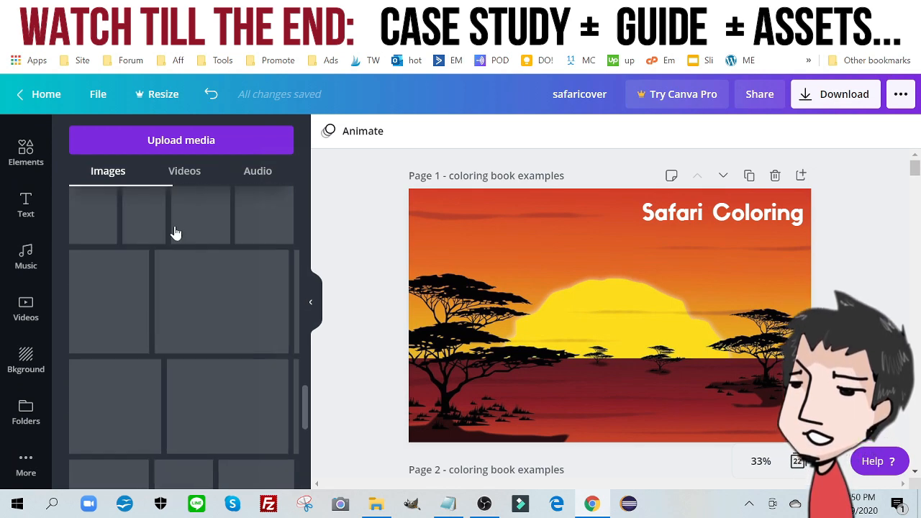
scroll(200, 243, "down", 10)
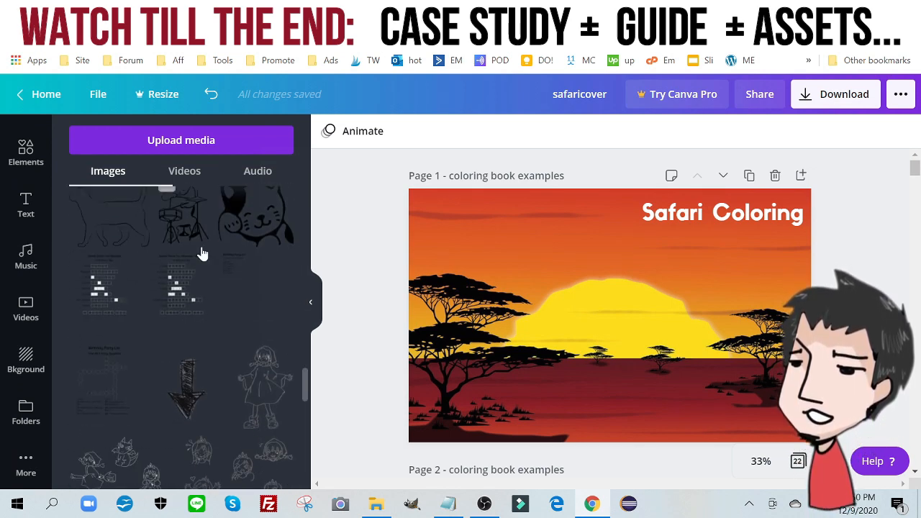
scroll(206, 243, "down", 3)
scroll(206, 242, "up", 3)
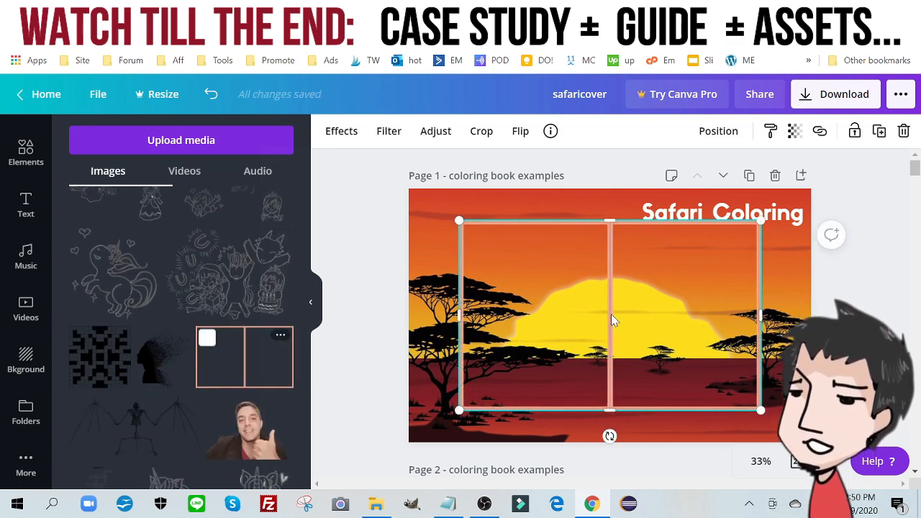
left_click_drag(604, 311, 564, 283)
left_click_drag(703, 373, 806, 437)
left_click(344, 231)
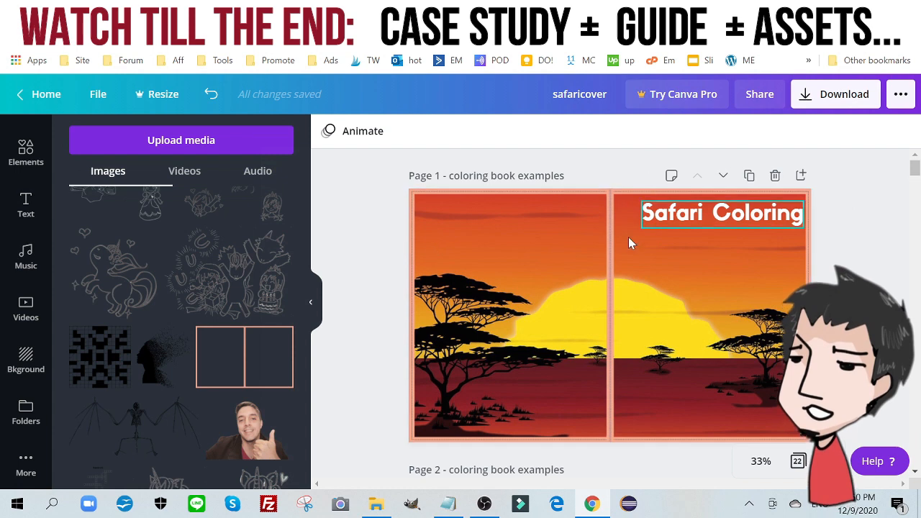
left_click(614, 267)
left_click(707, 139)
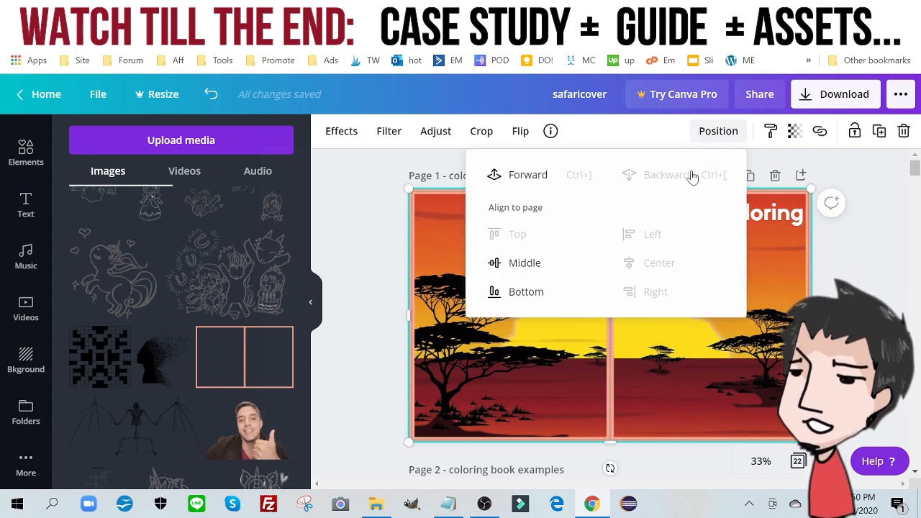
left_click(382, 204)
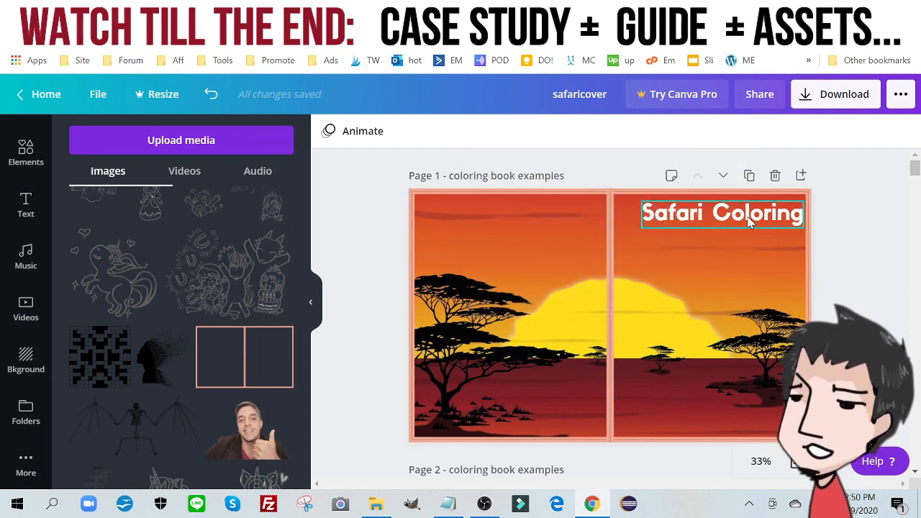
Step: Set the "Safari Coloring" title's font size to 80 and position it inside the upper part of the front cover panel
mouse_move(746, 216)
left_mouse_down()
mouse_move(684, 220)
mouse_move(796, 216)
mouse_move(719, 220)
mouse_move(735, 221)
left_mouse_up()
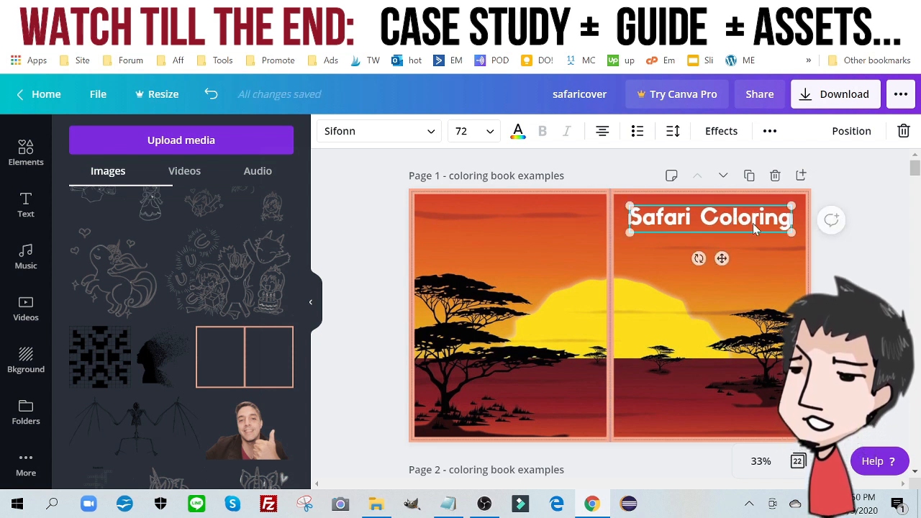
left_click(487, 136)
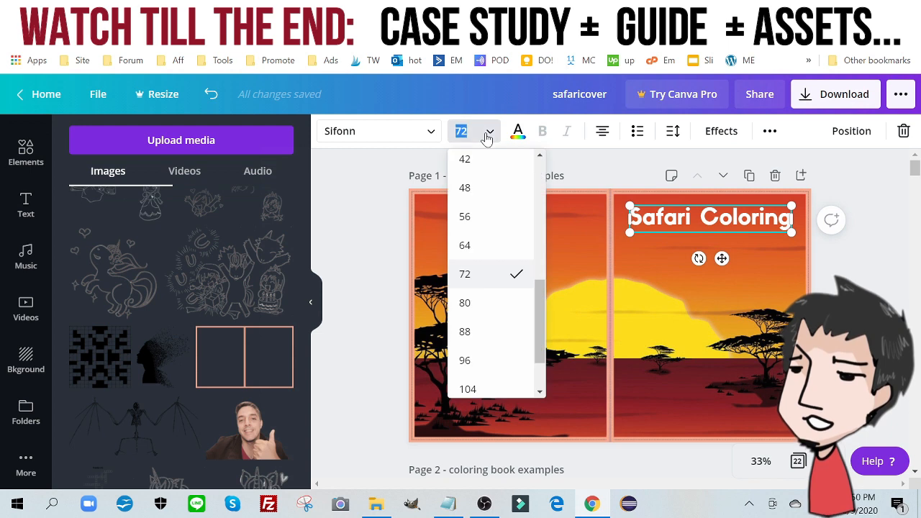
left_click(483, 300)
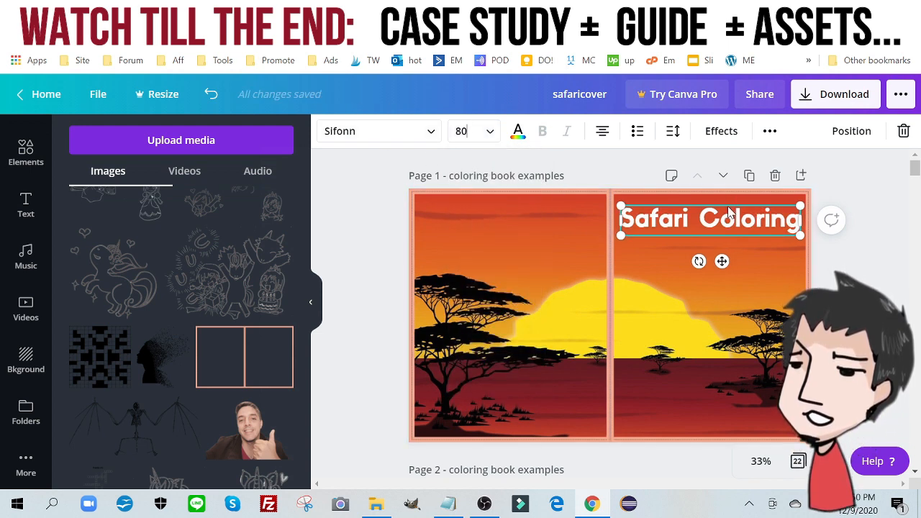
left_click_drag(728, 220, 728, 212)
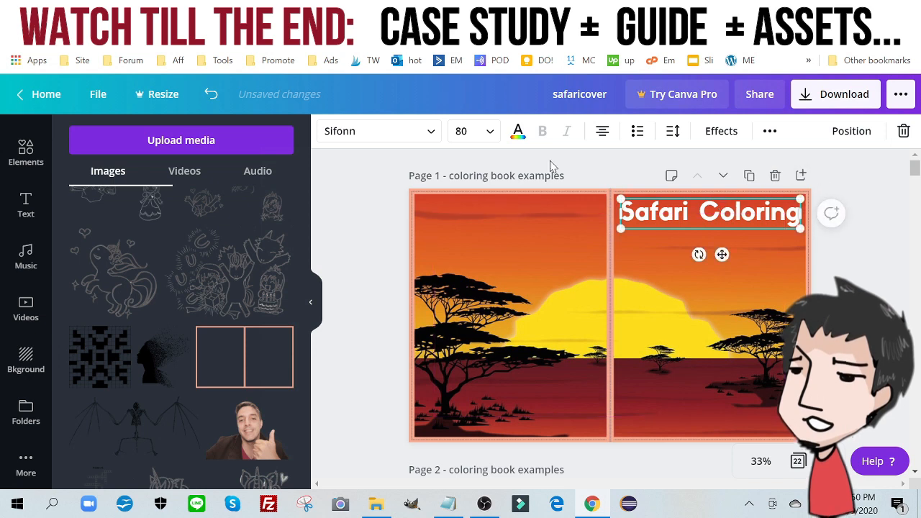
Step: Duplicate the "Safari Coloring" title and place the copy directly beneath the original
left_click(307, 304)
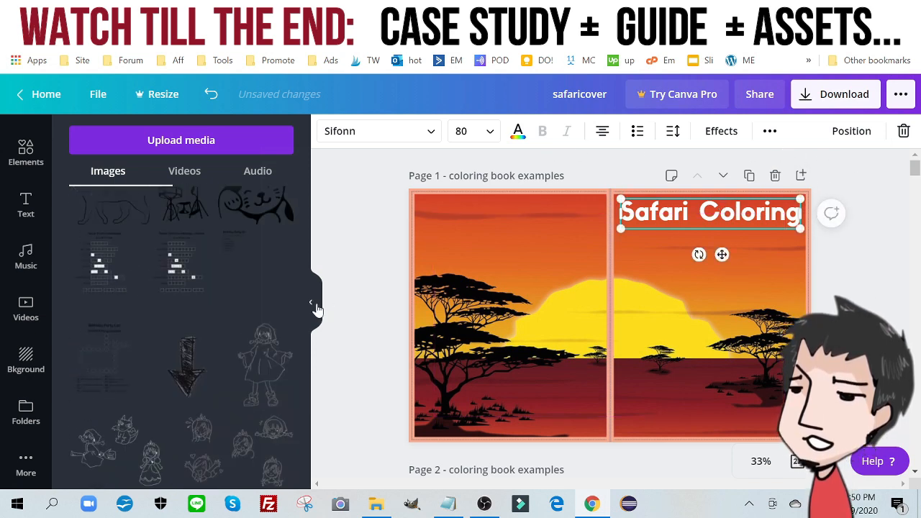
left_click(313, 302)
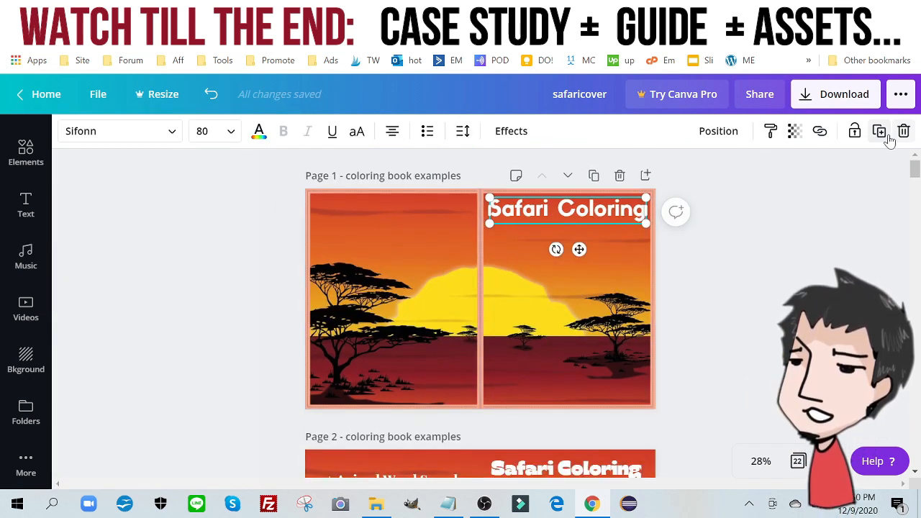
left_click(887, 135)
left_click_drag(552, 219, 546, 236)
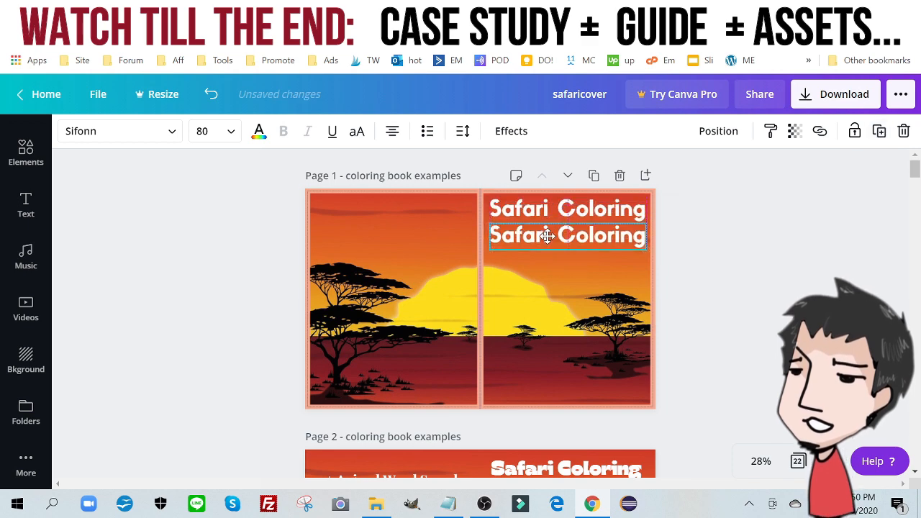
Step: Apply the Curve text effect to the duplicated title with a curve value of 89, comparing it with the page 2 cover
left_click(516, 141)
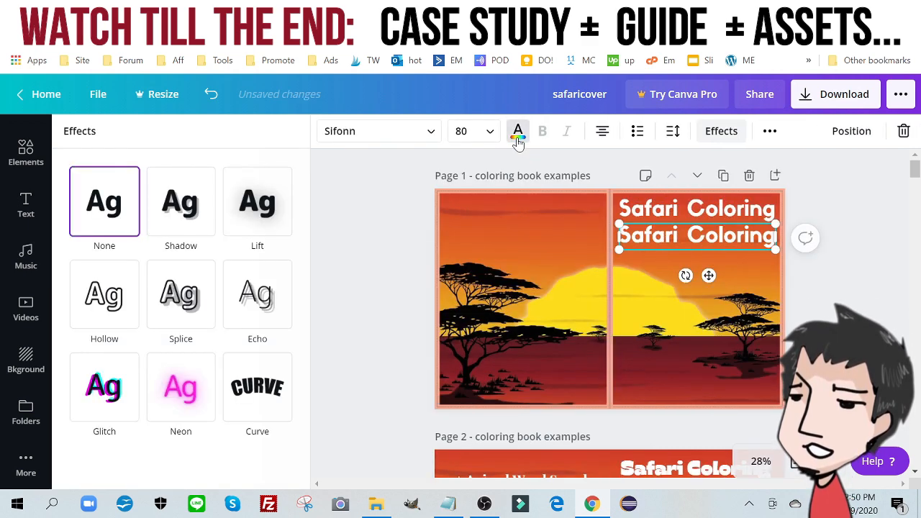
left_click(259, 388)
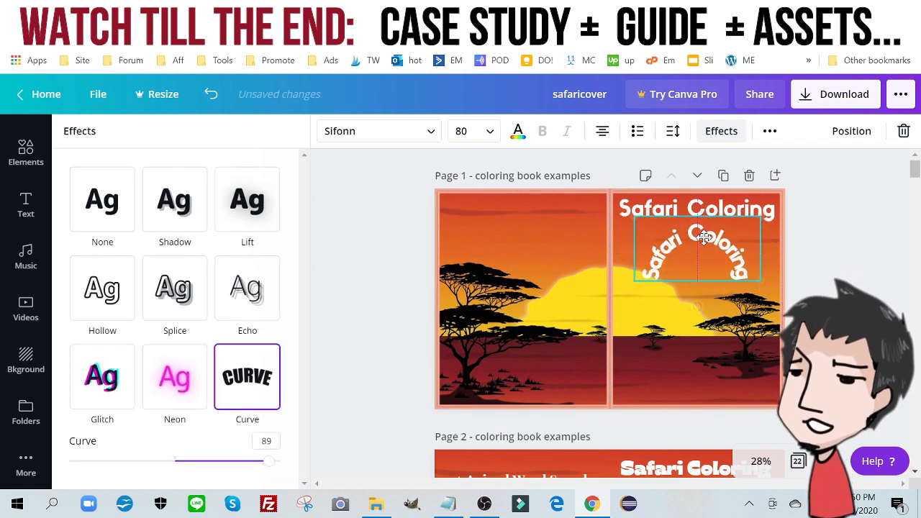
scroll(662, 288, "down", 3)
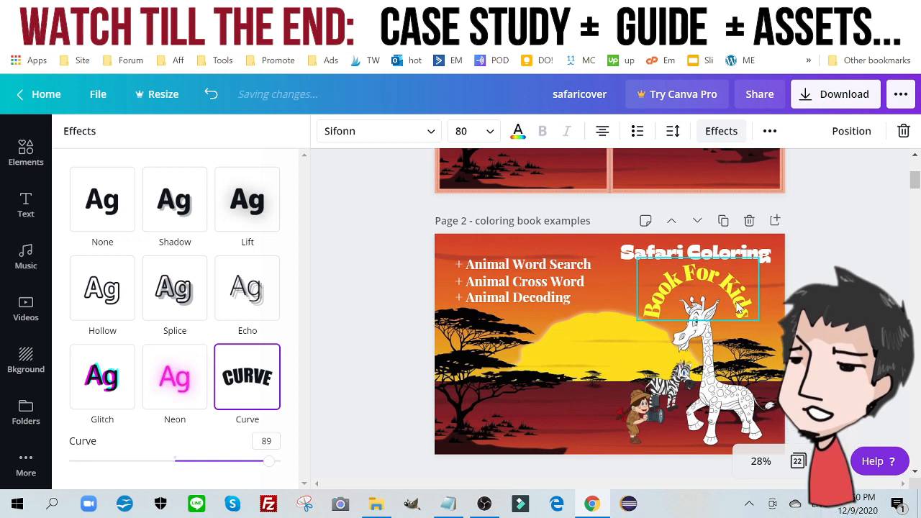
scroll(720, 288, "up", 3)
Step: Replace the curved copy's text with "Book For Kids"
double_click(659, 241)
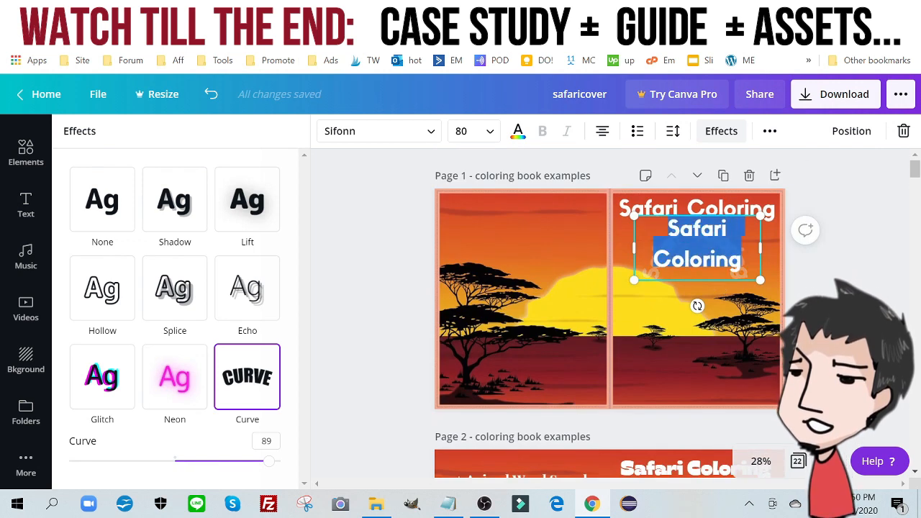
type("Boo")
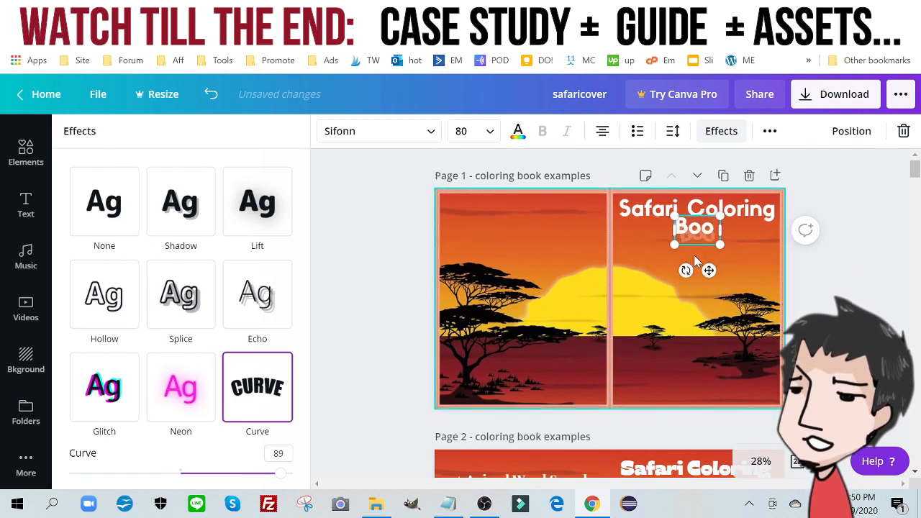
type("kFor")
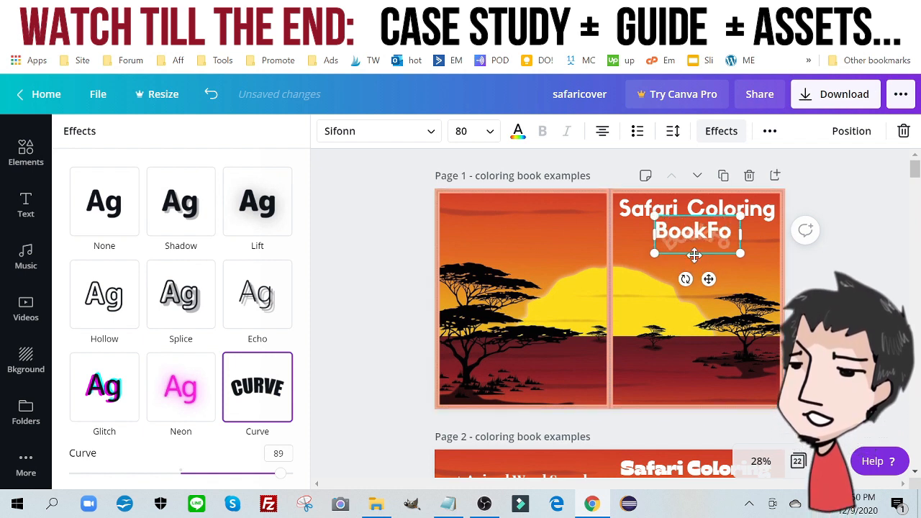
key("BackSpace")
key("BackSpace")
key("BackSpace")
type("For Kids")
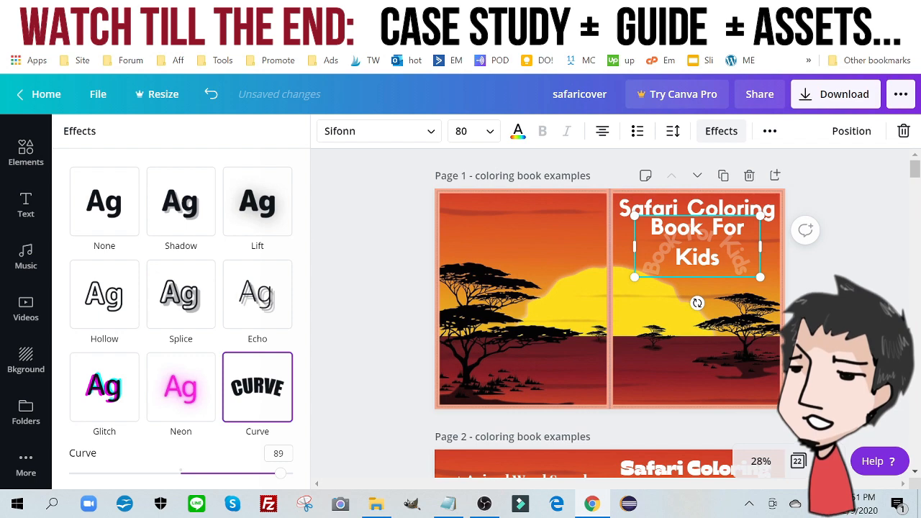
key("Return")
key("BackSpace")
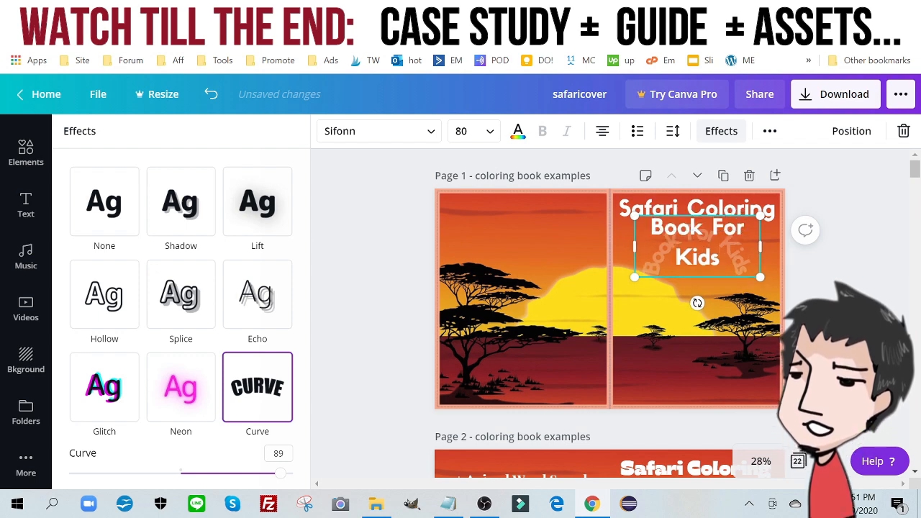
left_click(521, 305)
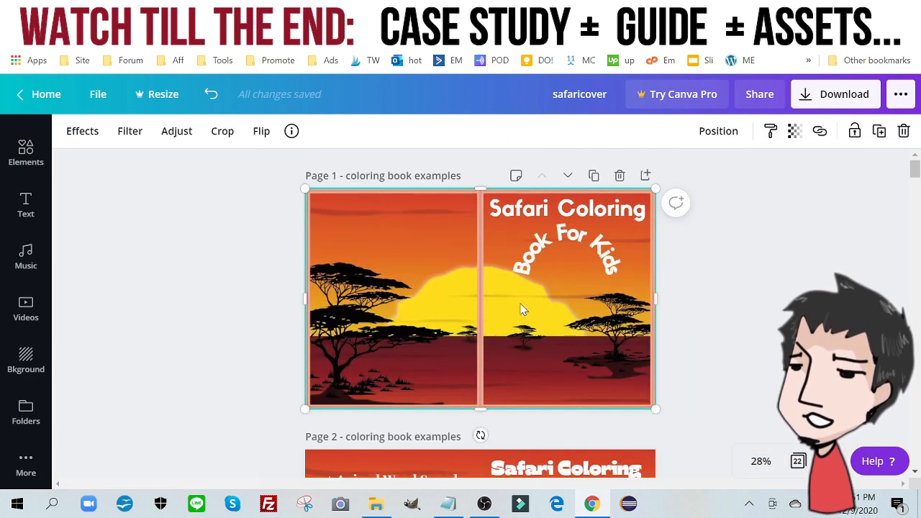
Step: Try black and dark red on the curved "Book For Kids" text, and settle on the bright yellow document colour
left_click(567, 251)
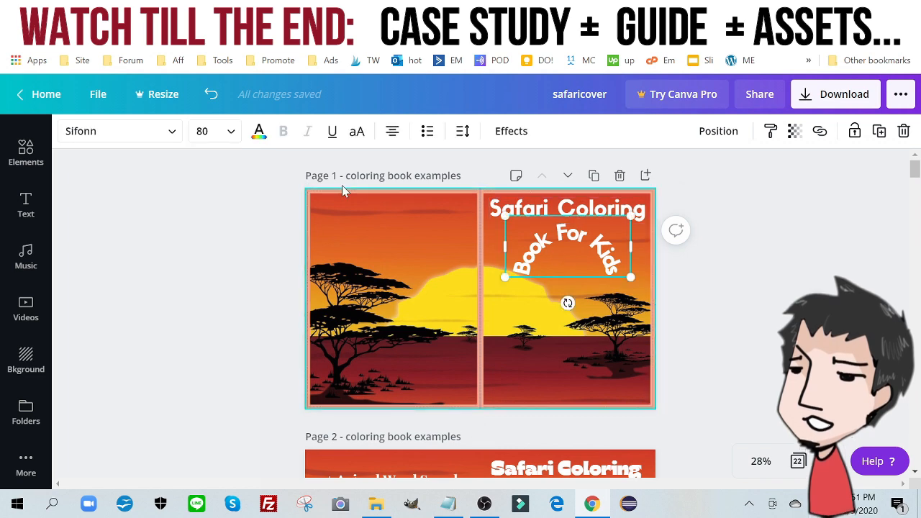
left_click(259, 131)
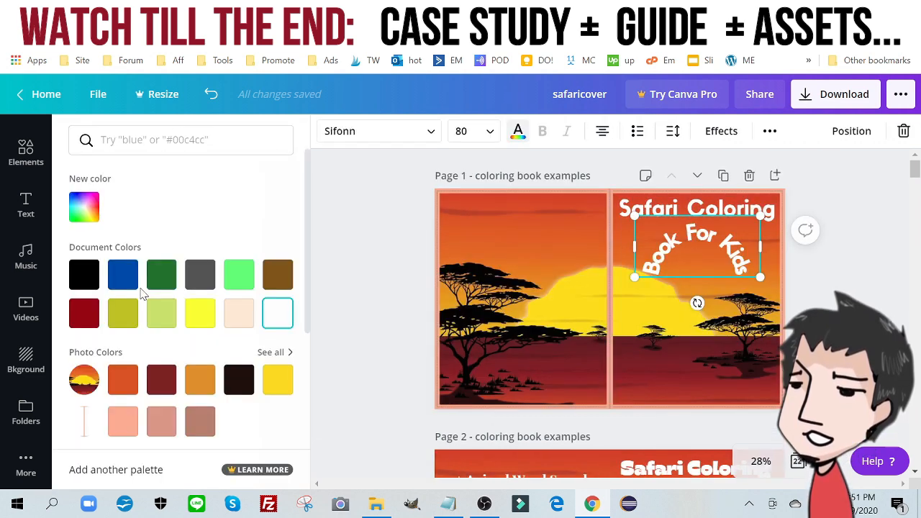
left_click(200, 311)
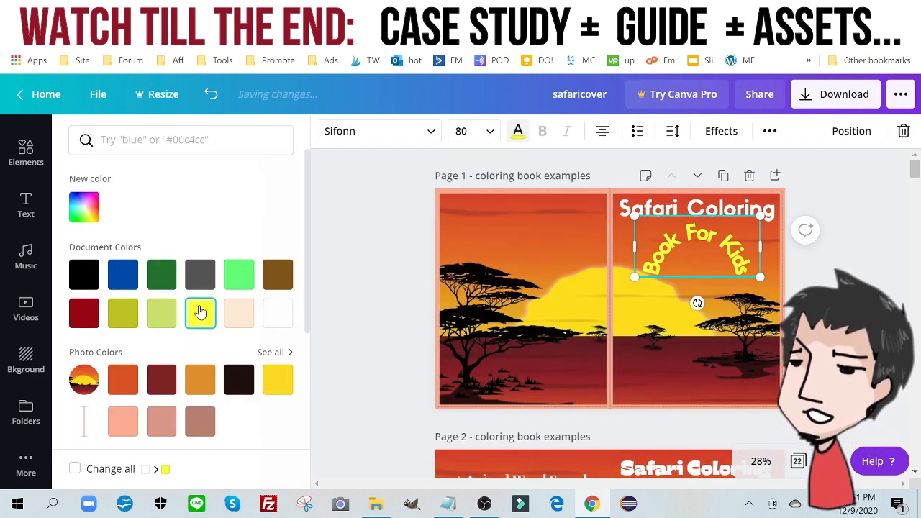
left_click(233, 390)
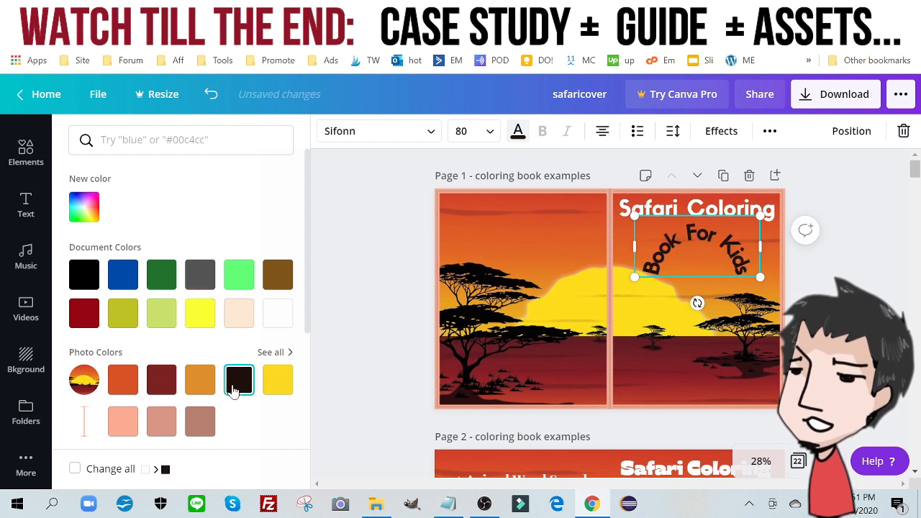
left_click(197, 319)
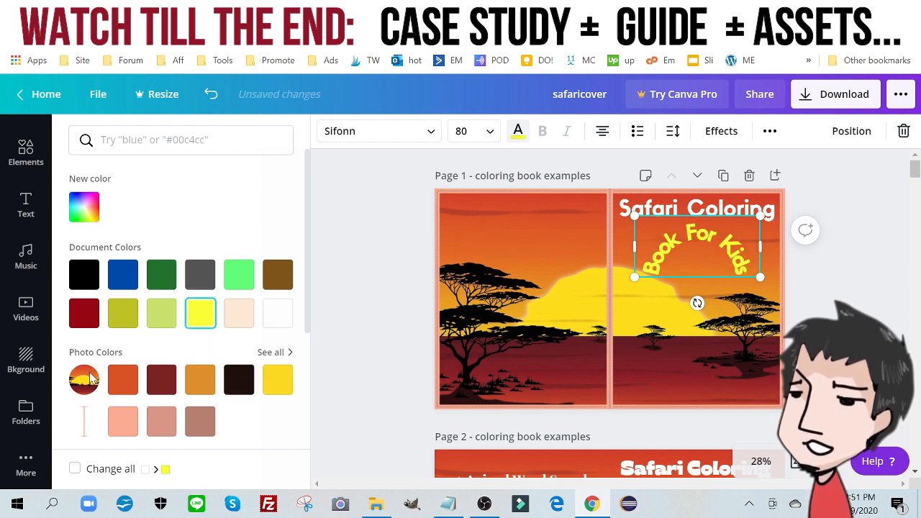
left_click(77, 318)
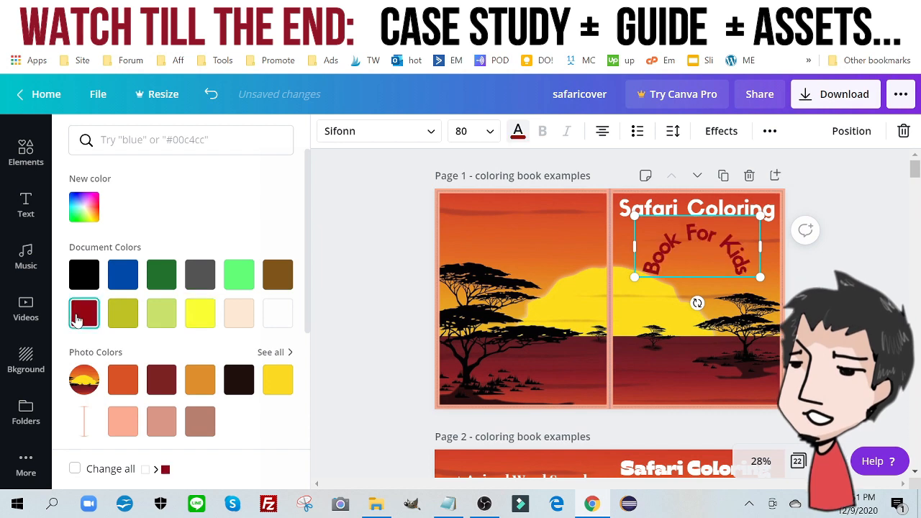
left_click(198, 314)
left_click(386, 224)
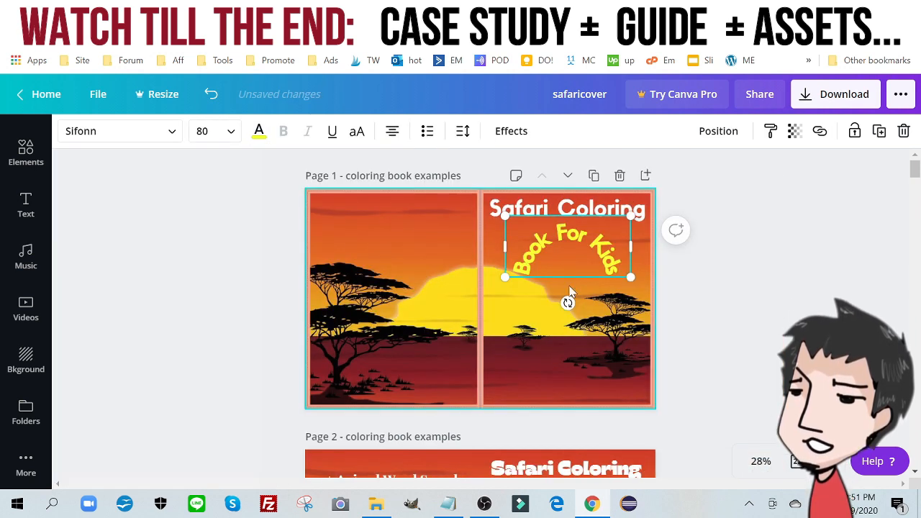
left_click(794, 307)
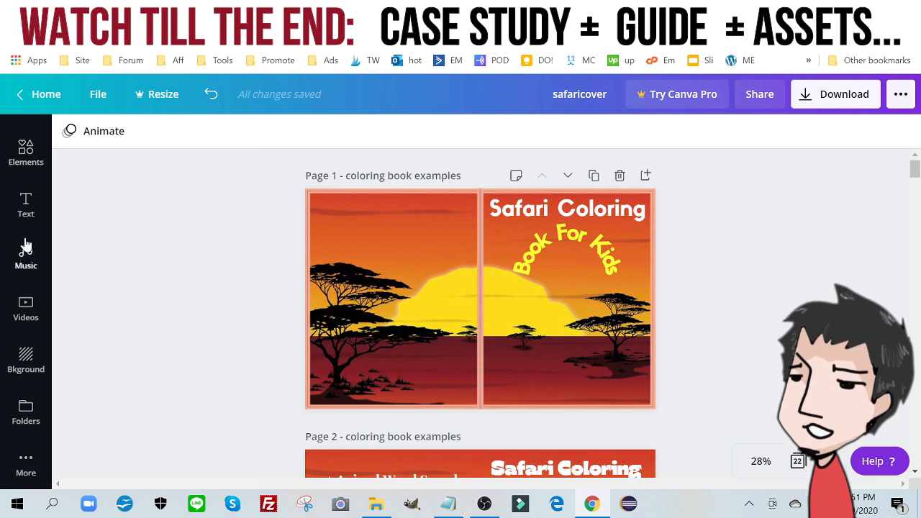
Step: Add the uploaded black-and-white explorer with a walking stick to the front cover, enlarge it slightly and place it beneath the curved title
scroll(26, 317, "up", 2)
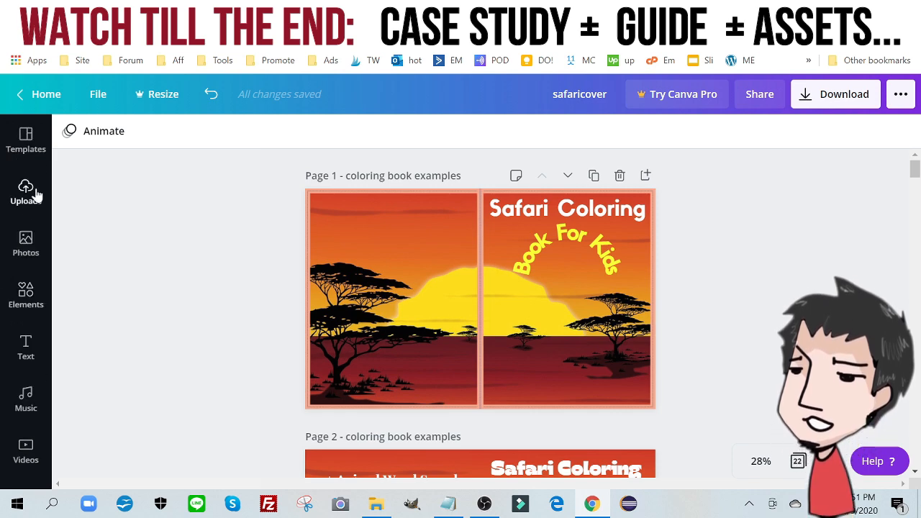
left_click(26, 191)
scroll(209, 282, "up", 10)
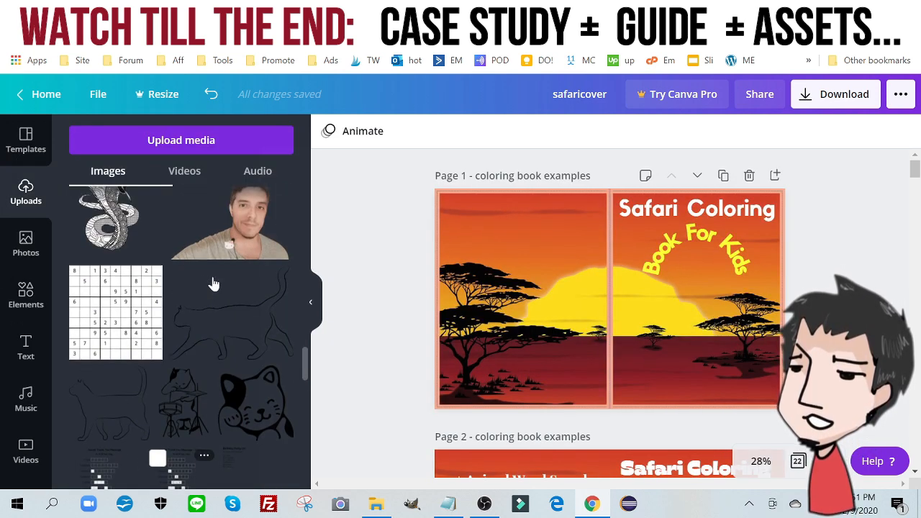
scroll(236, 282, "up", 5)
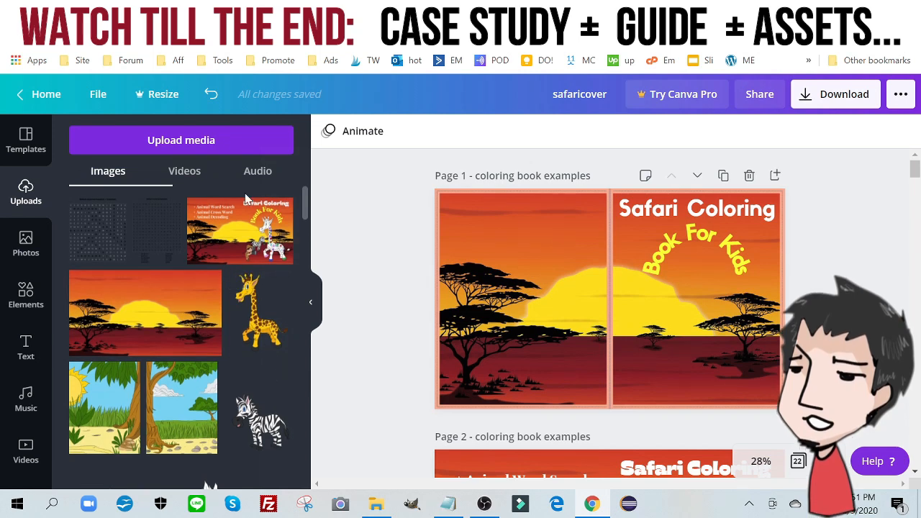
scroll(130, 260, "down", 2)
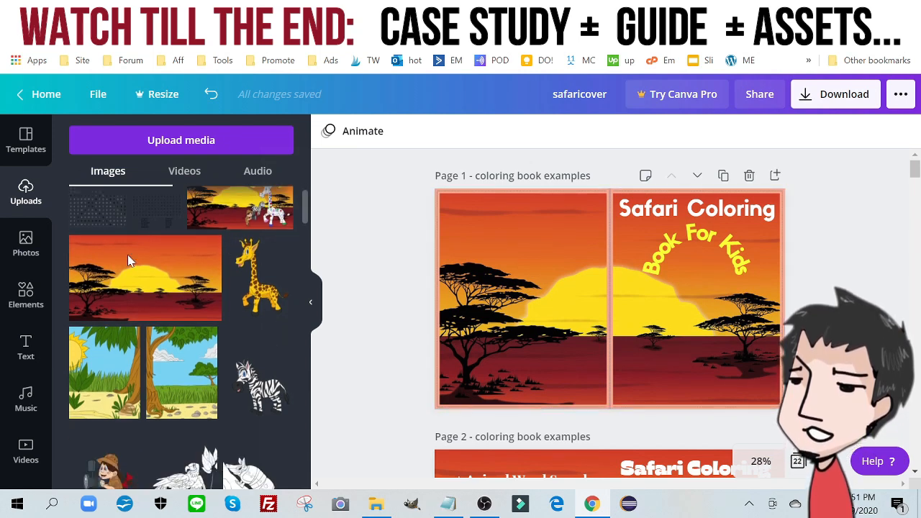
scroll(128, 260, "down", 6)
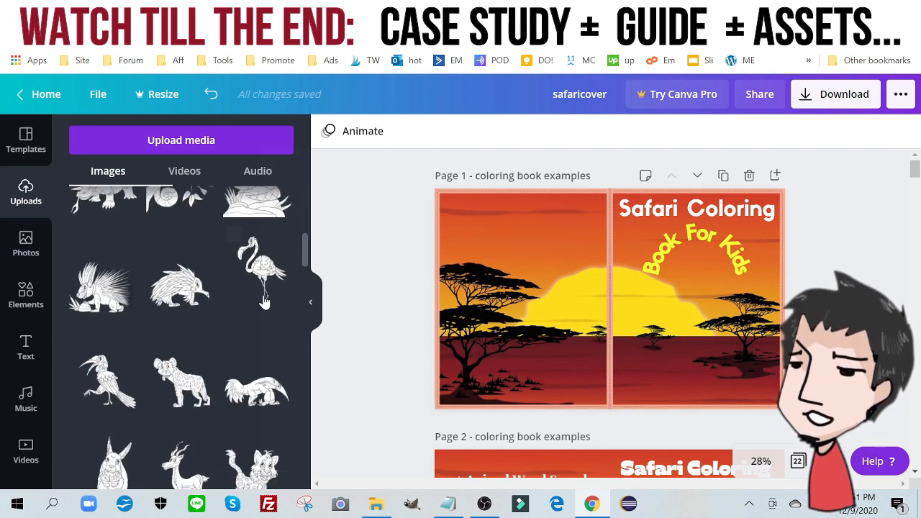
scroll(265, 302, "down", 5)
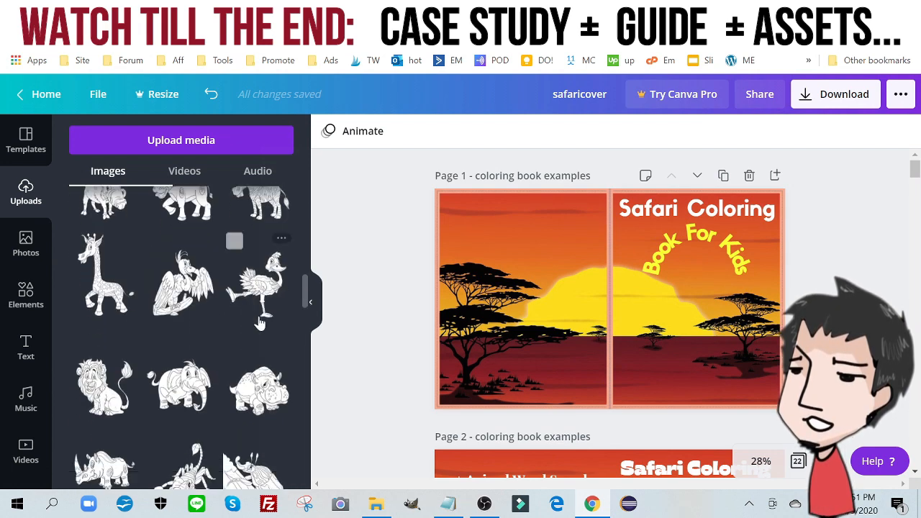
scroll(259, 322, "down", 2)
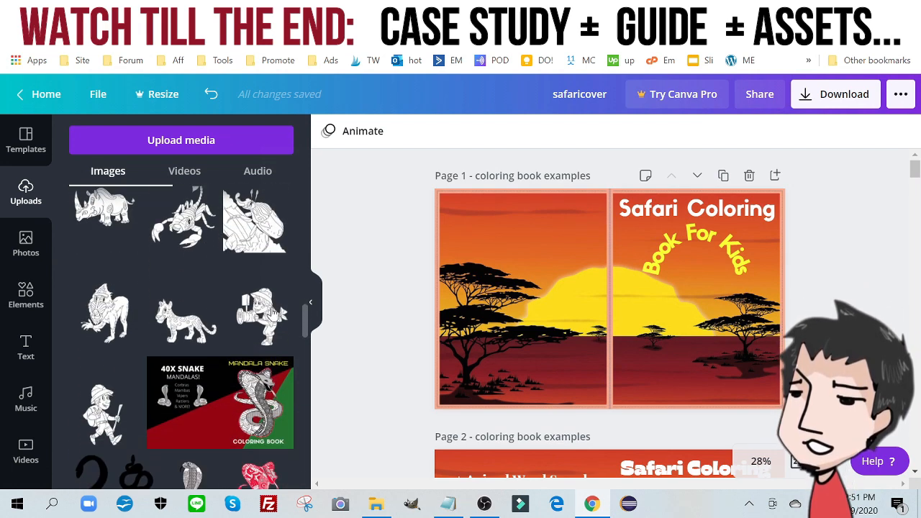
left_click(100, 407)
left_click_drag(600, 326, 688, 325)
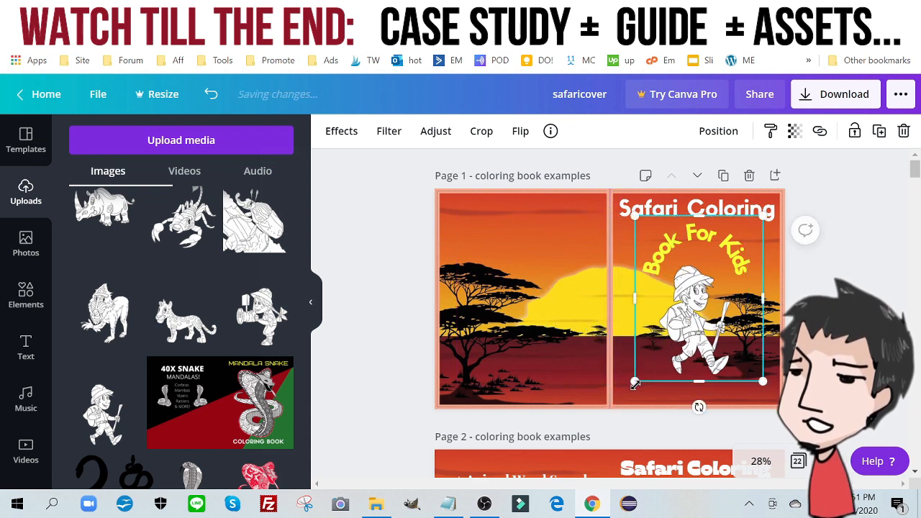
left_click_drag(635, 380, 623, 398)
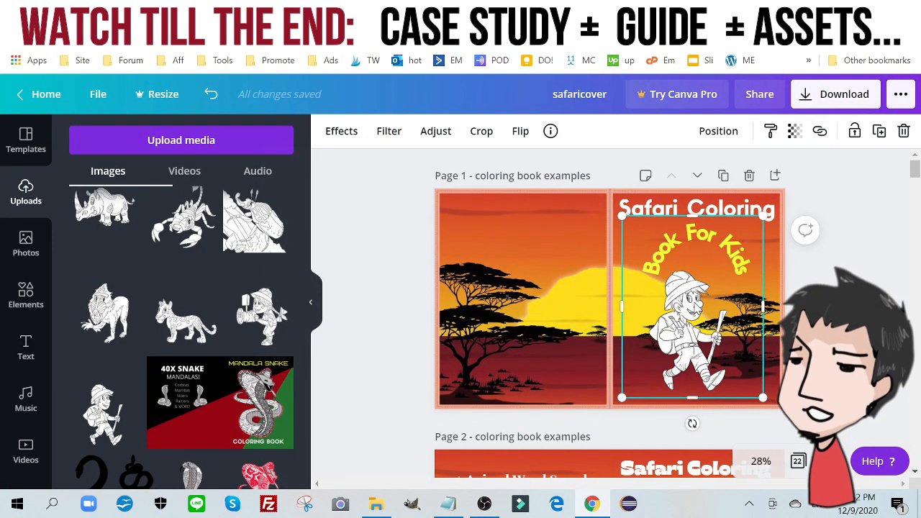
mouse_move(692, 300)
left_mouse_down()
mouse_move(706, 301)
mouse_move(696, 310)
left_mouse_up()
Step: Add the uploaded coloured giraffe to page 1, shrink it slightly and place it beside the explorer near the front cover's outer edge
scroll(204, 295, "down", 5)
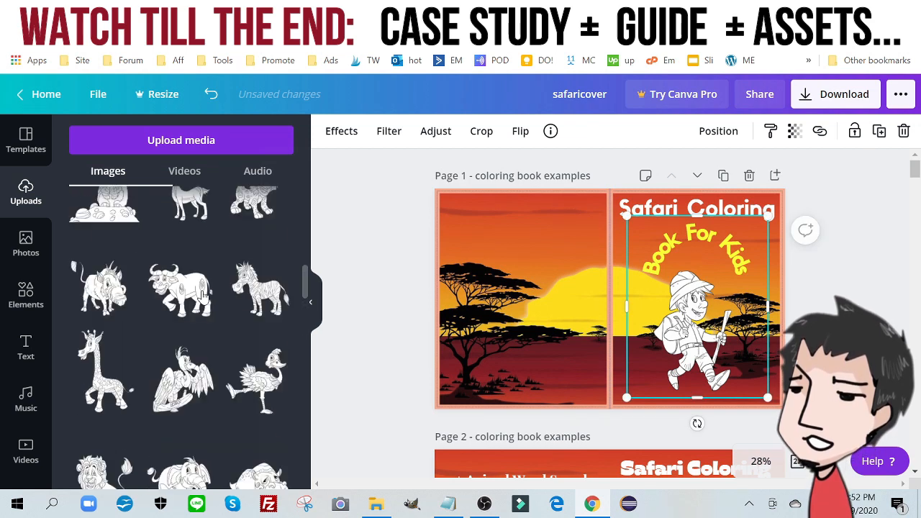
scroll(204, 295, "up", 10)
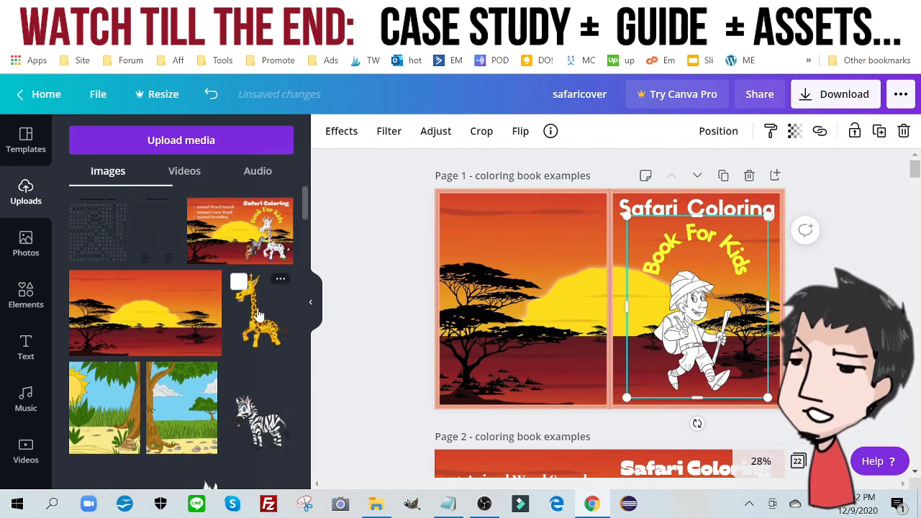
left_click(257, 315)
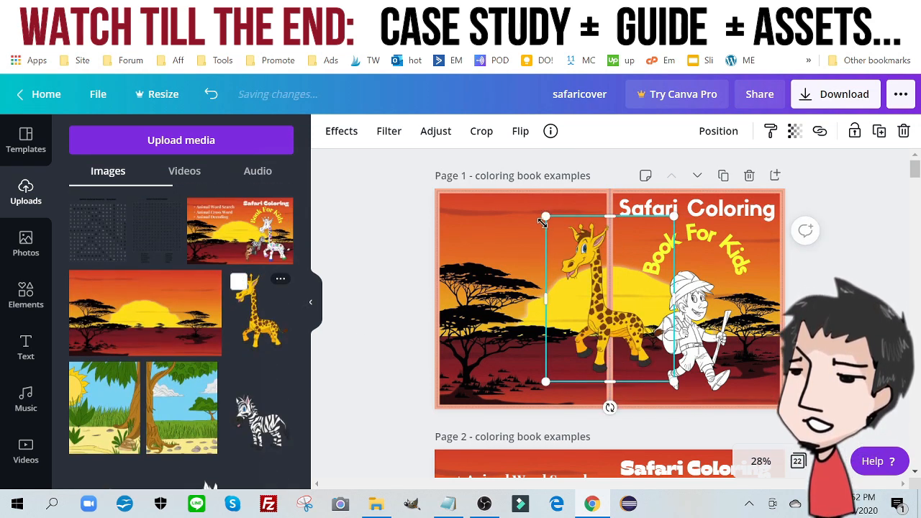
left_click_drag(543, 223, 560, 236)
left_click_drag(604, 314, 729, 331)
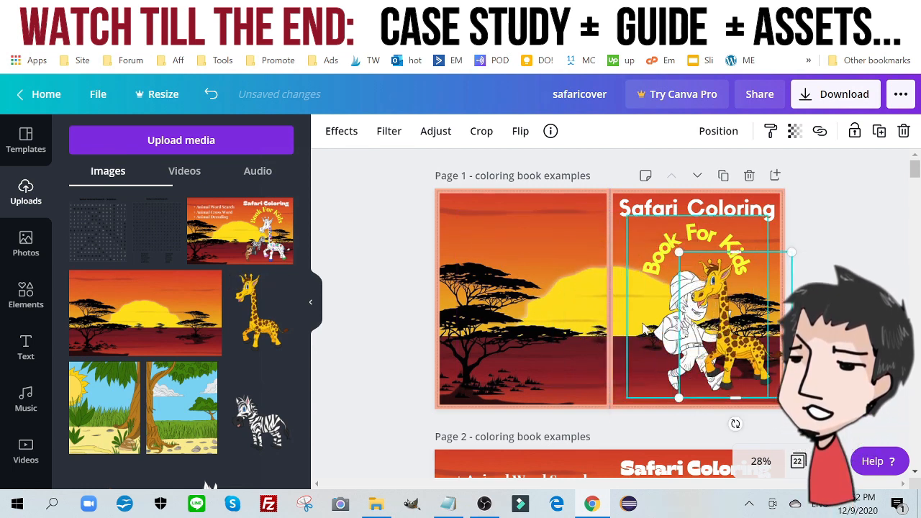
Step: Shrink the explorer and move it toward the spine, then lower the giraffe slightly and enlarge it so both stand side by side
left_click_drag(664, 329, 645, 330)
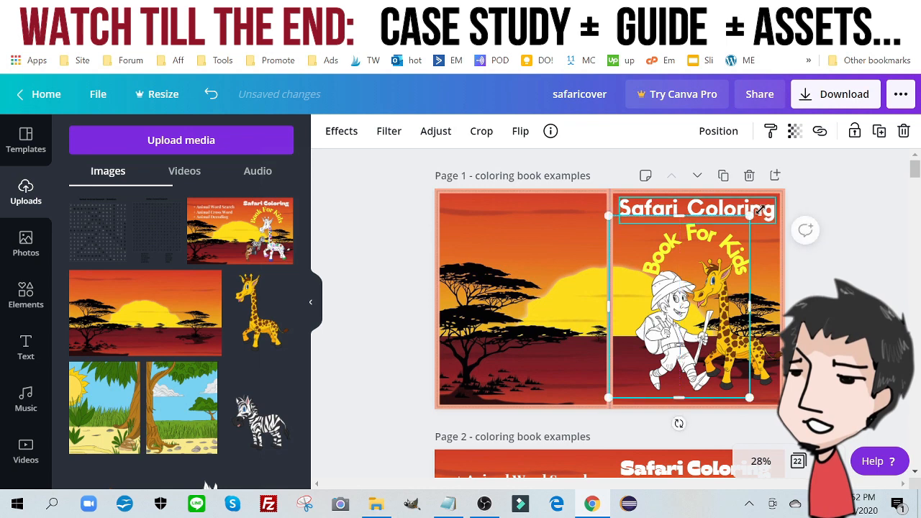
left_click_drag(751, 215, 711, 276)
left_click(734, 351)
left_click_drag(737, 364, 736, 370)
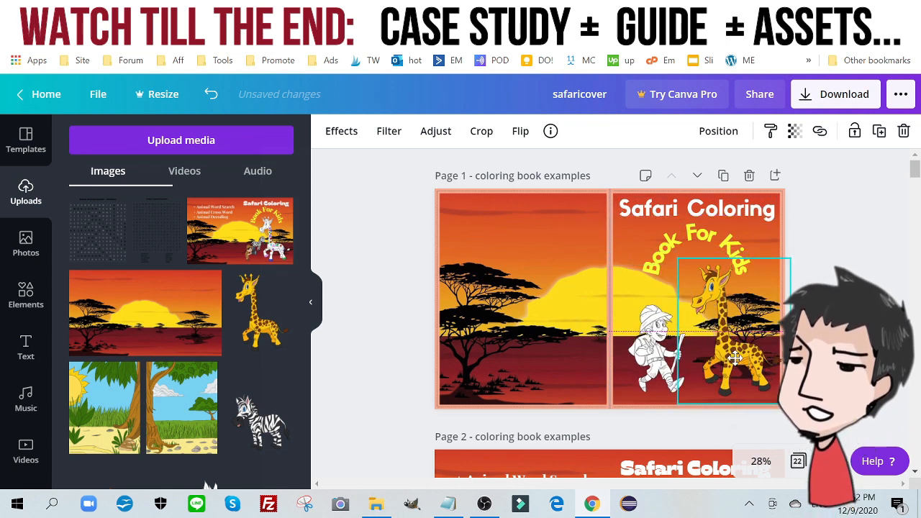
left_click_drag(674, 259, 668, 247)
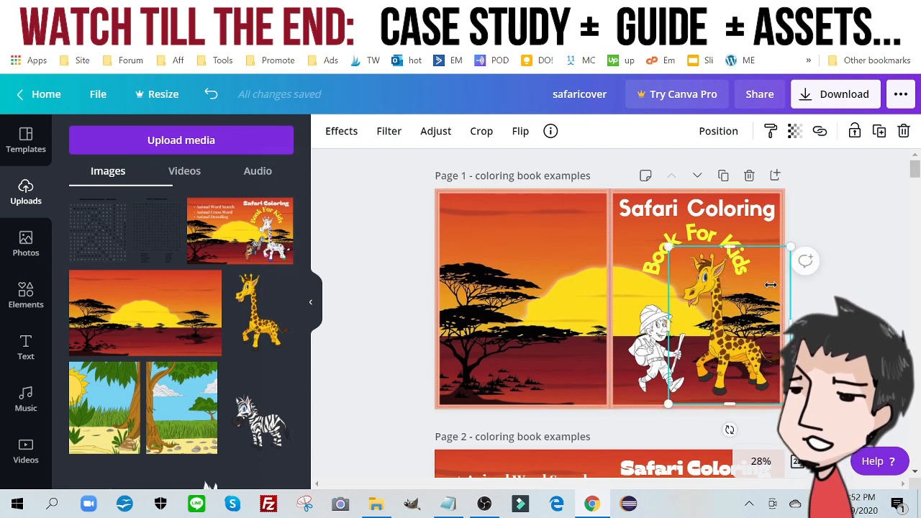
left_click(401, 269)
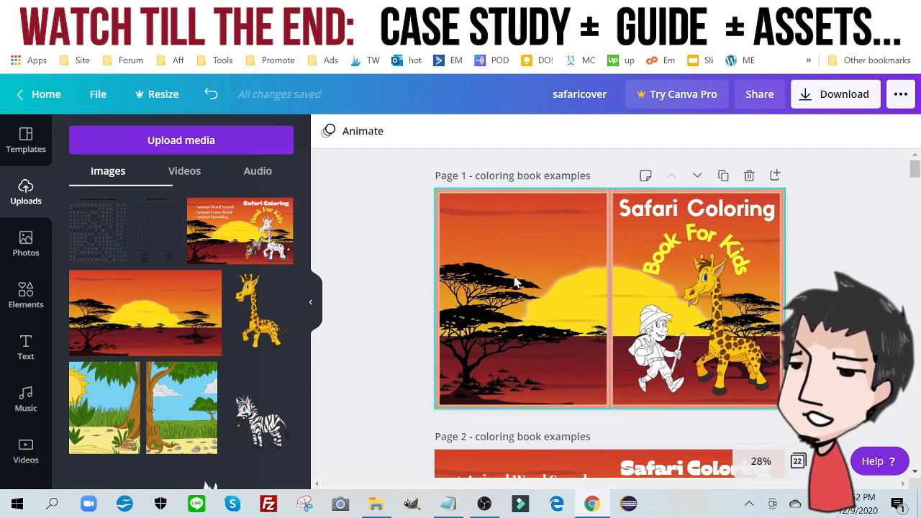
Step: Move the "+ Animal Word Search" line from page 2 to the upper part of page 1's back cover
scroll(516, 282, "down", 5)
scroll(551, 259, "up", 3)
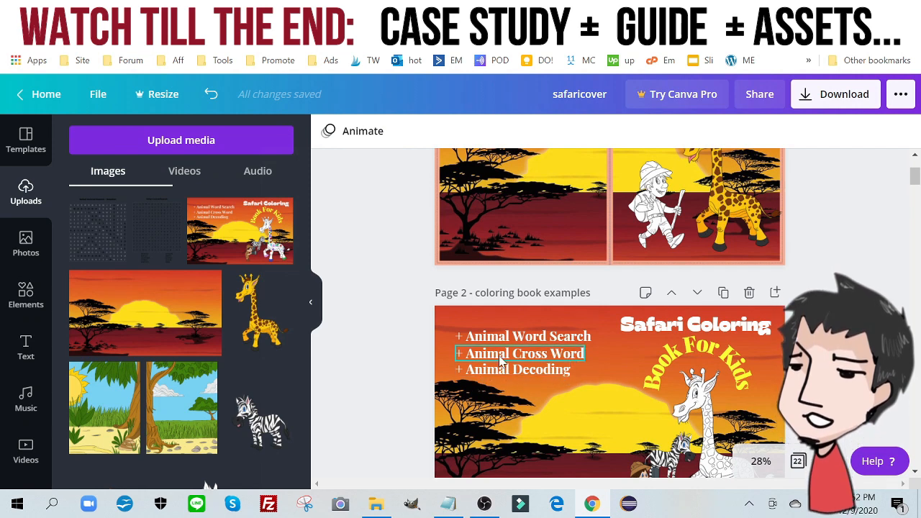
scroll(502, 355, "up", 3)
scroll(514, 354, "down", 2)
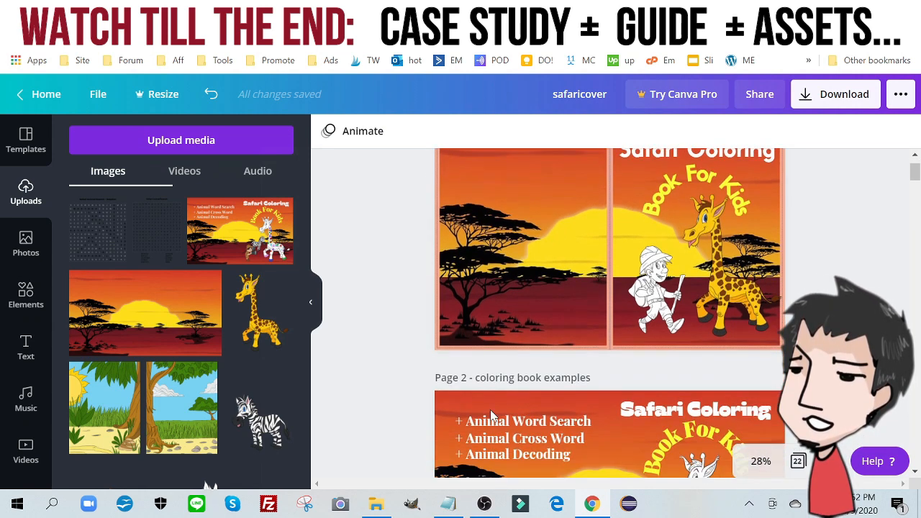
left_click_drag(513, 414, 524, 168)
scroll(524, 240, "up", 2)
left_click_drag(529, 230, 517, 218)
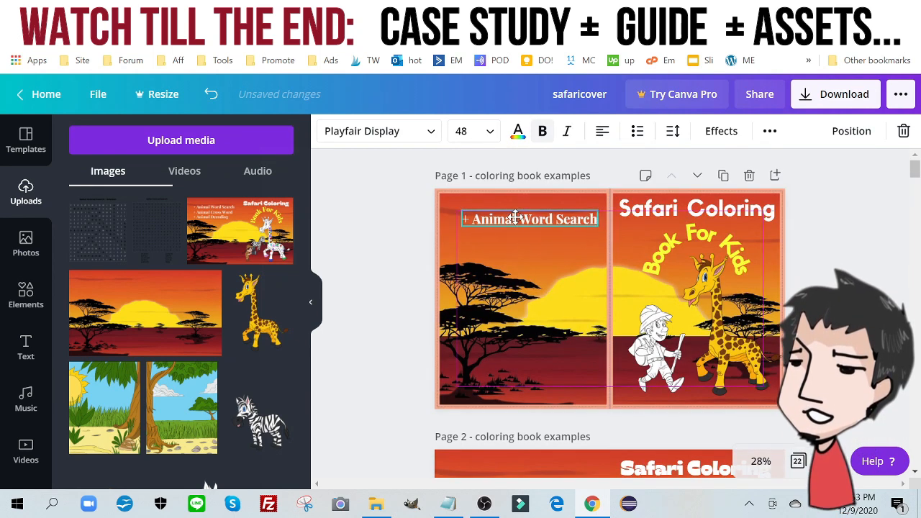
Step: Duplicate the "Safari Coloring" title and place the copy on the back cover, beneath the "+ Animal Word Search" line
left_click(679, 209)
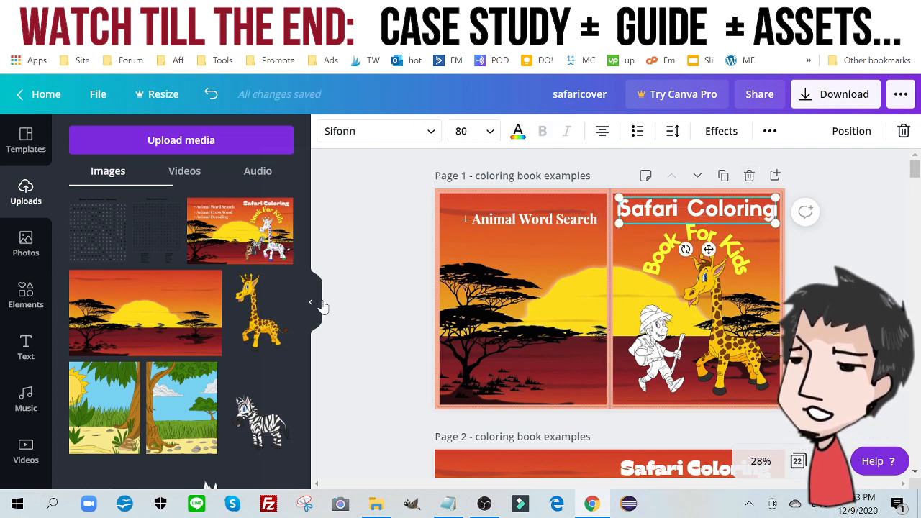
scroll(305, 309, "down", 10)
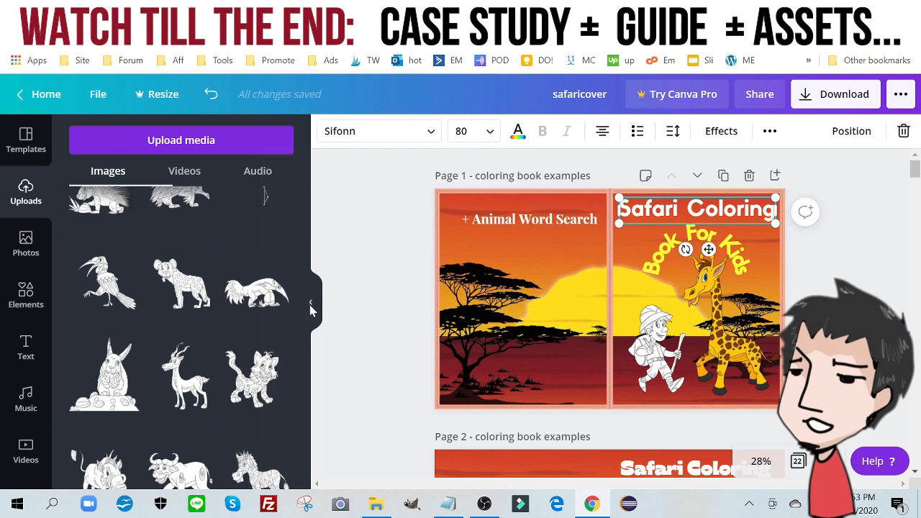
left_click(311, 308)
left_click(879, 132)
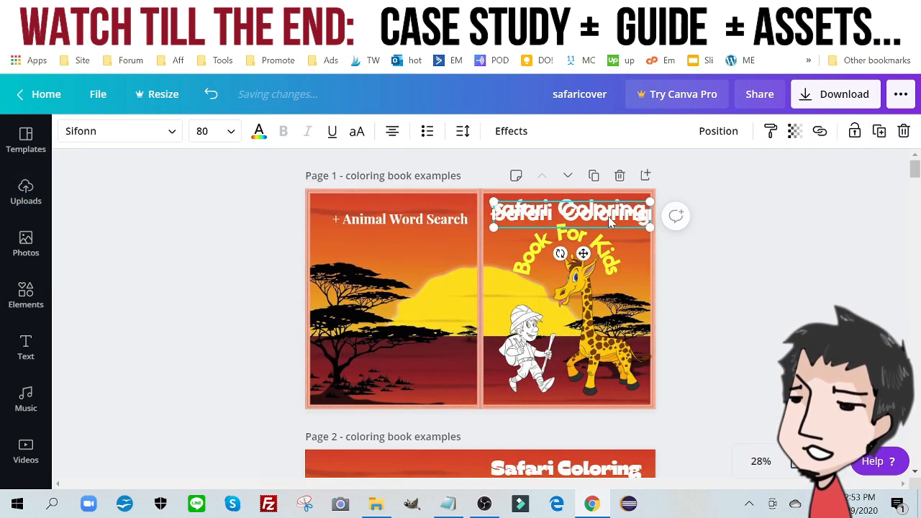
left_click_drag(609, 222, 428, 237)
Step: Delete the "+ Animal Word Search" line from the back cover
double_click(433, 218)
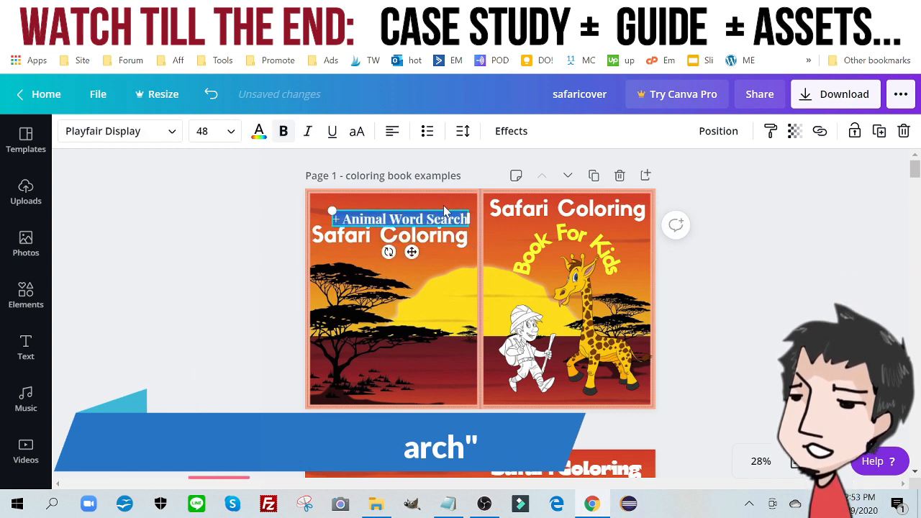
key("Delete")
left_click(226, 230)
Step: Replace the text of the back cover's title copy with "+ Word Seaarch"
left_click(403, 238)
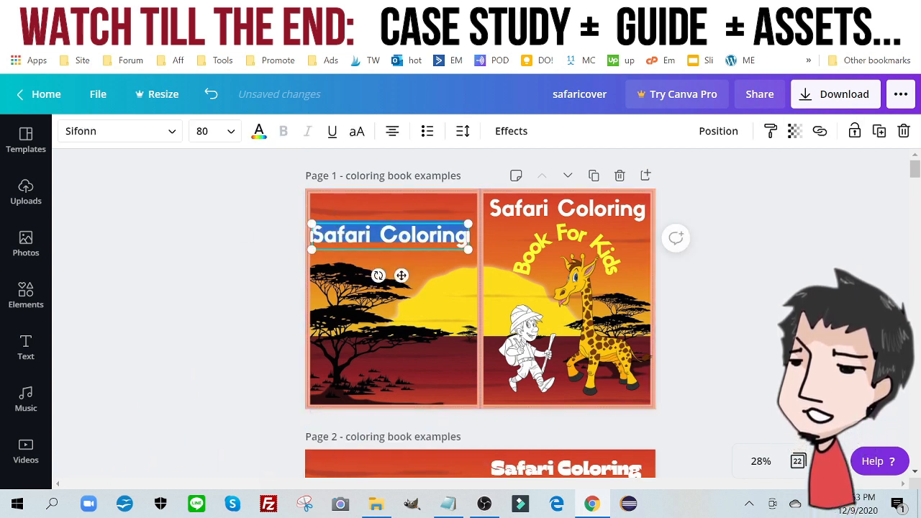
key("Delete")
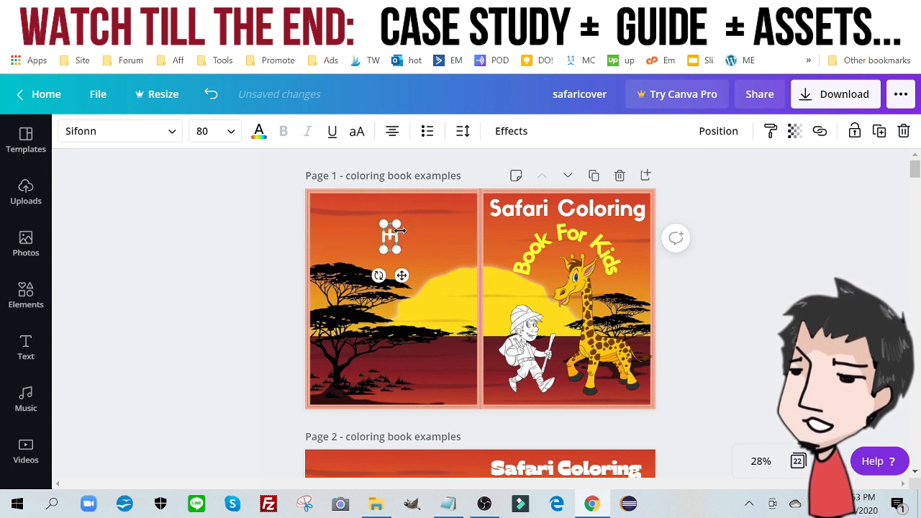
type("+ Word")
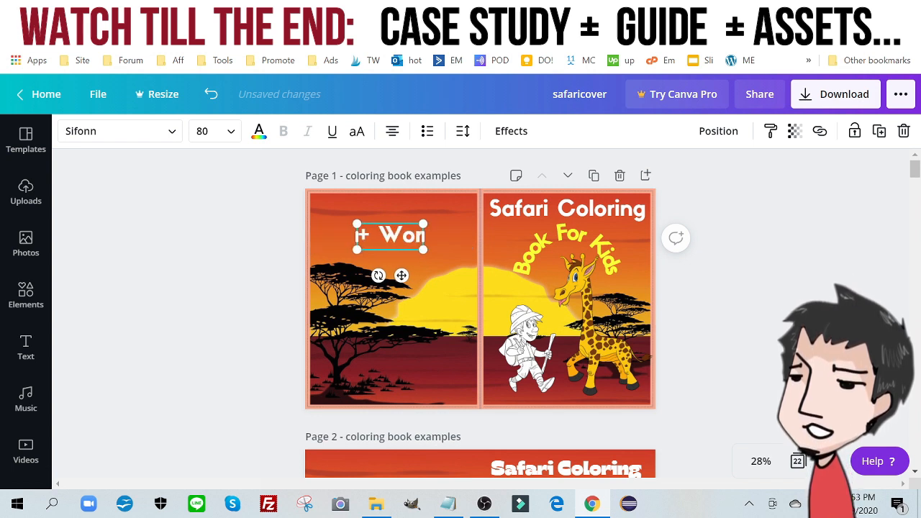
type("arch")
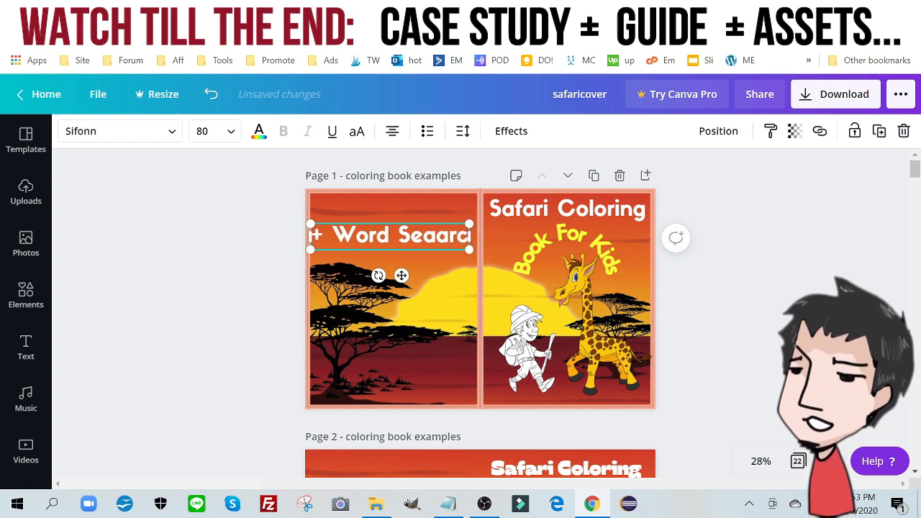
Step: Set the "+ Word Seaarch" line's font size to 56 and move it up near the top of the back cover
left_click(230, 131)
left_click(232, 189)
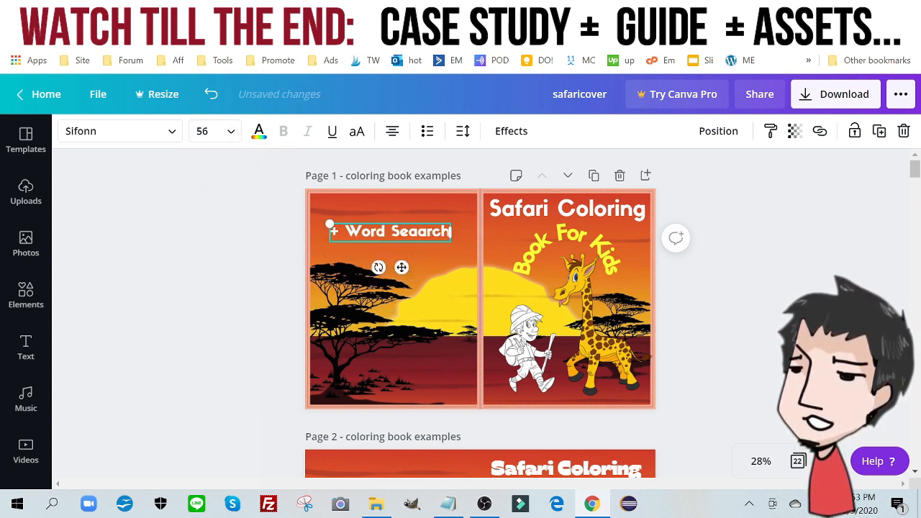
left_click_drag(423, 220, 425, 208)
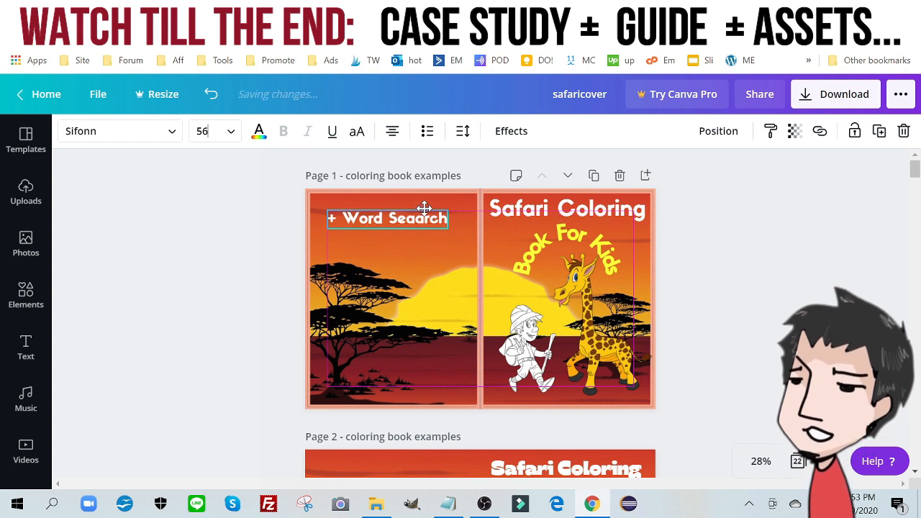
Step: Duplicate the back cover's "+ Word Seaarch" line, place the copy directly beneath it and change its text to "+ Crossword"
left_click(879, 131)
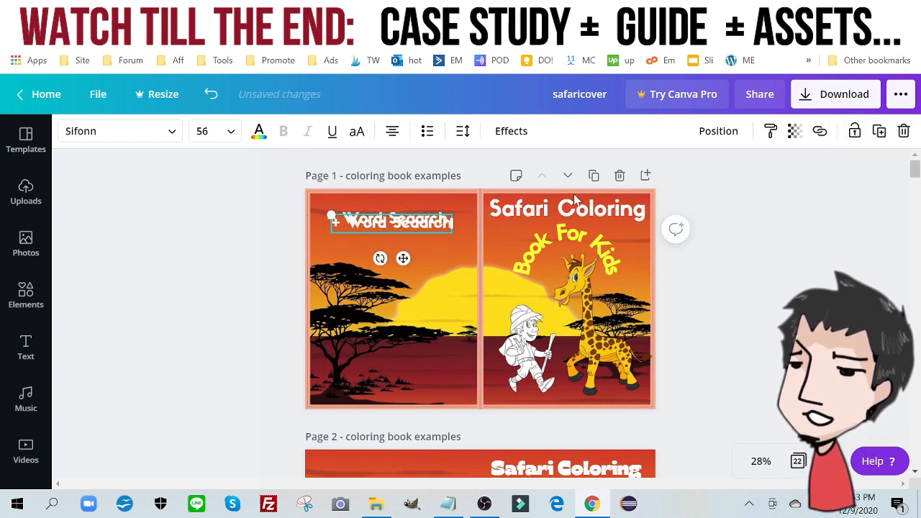
left_click_drag(378, 229, 373, 238)
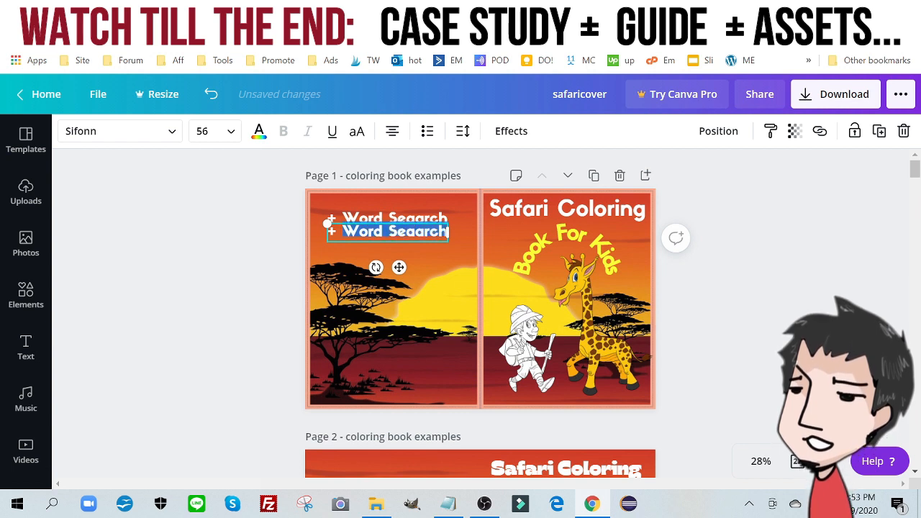
type("+ Cr")
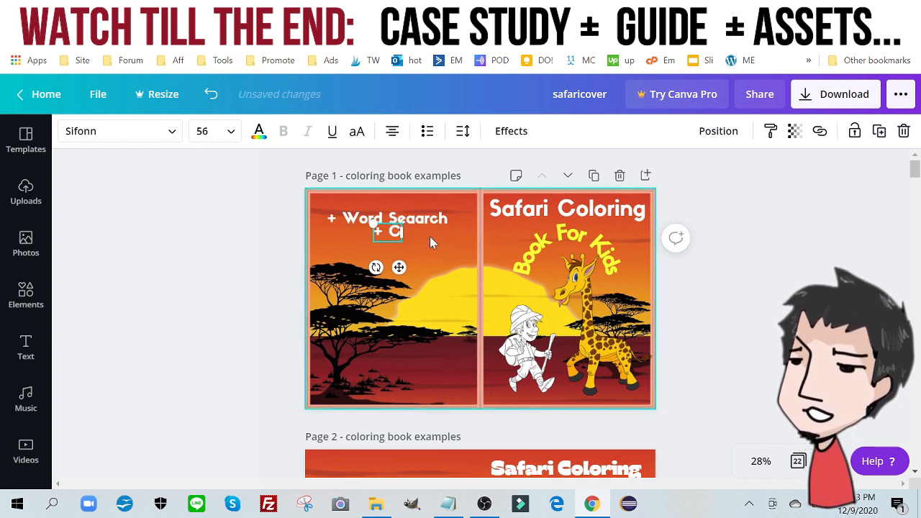
type("oss word")
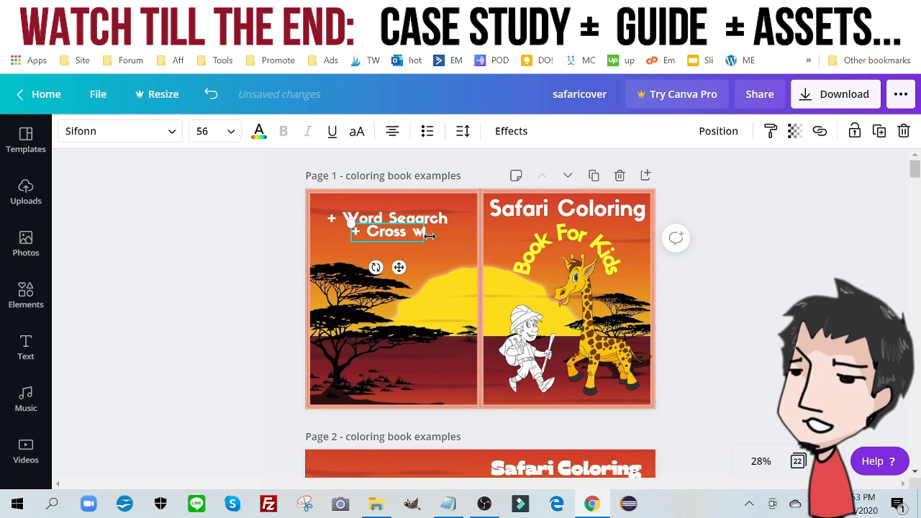
key("BackSpace")
key("BackSpace")
key("BackSpace")
key("BackSpace")
key("BackSpace")
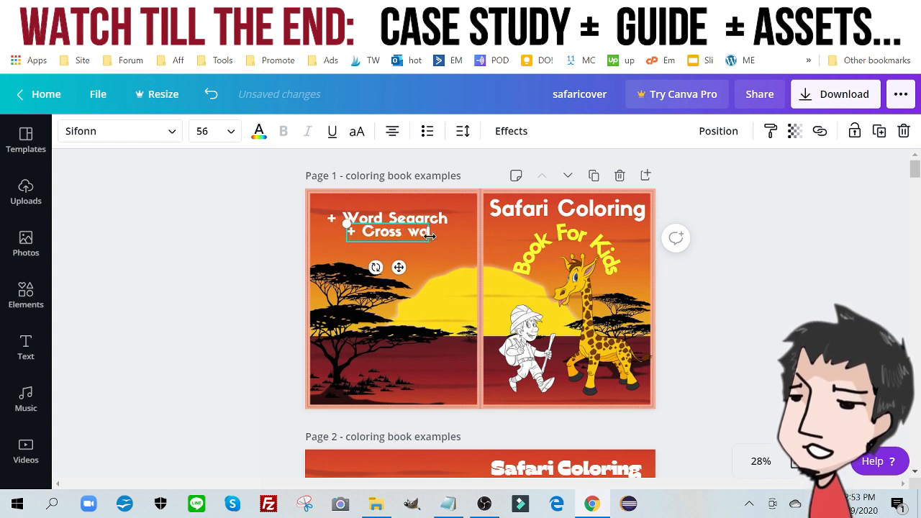
type("wordd")
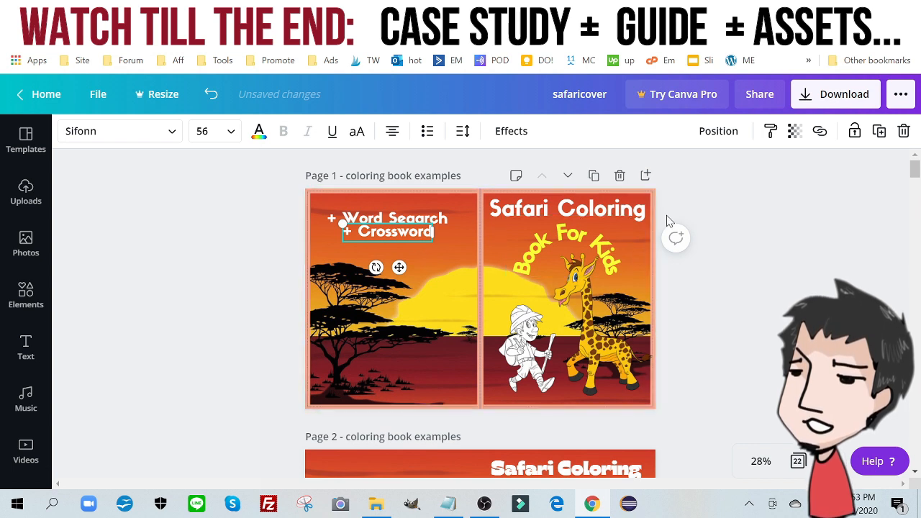
Step: Duplicate the "+ Crossword" line, place the copy beneath it and change its text to "+ Animal Decoding"
left_click(879, 131)
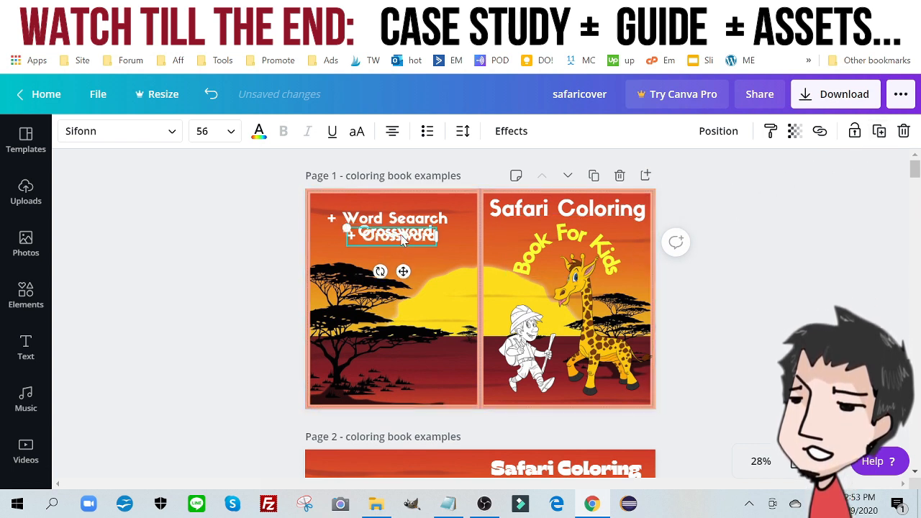
left_click_drag(402, 240, 400, 251)
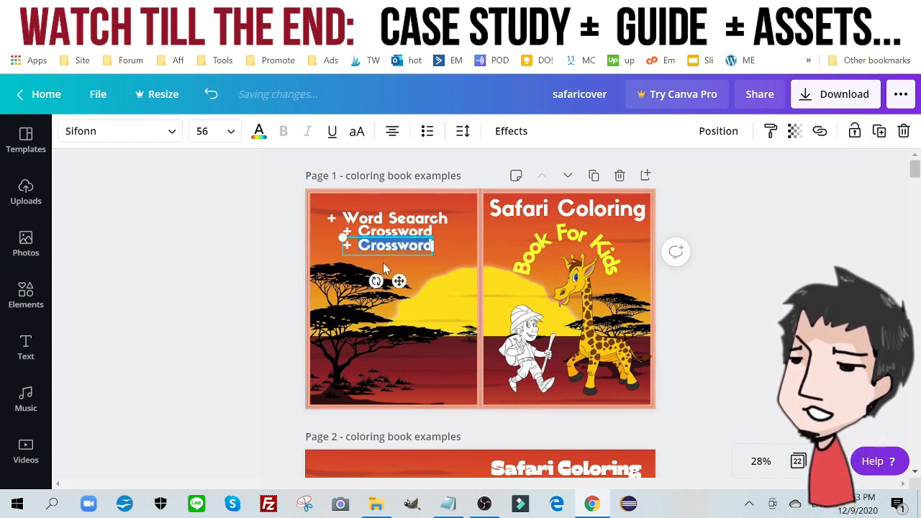
type("Animal")
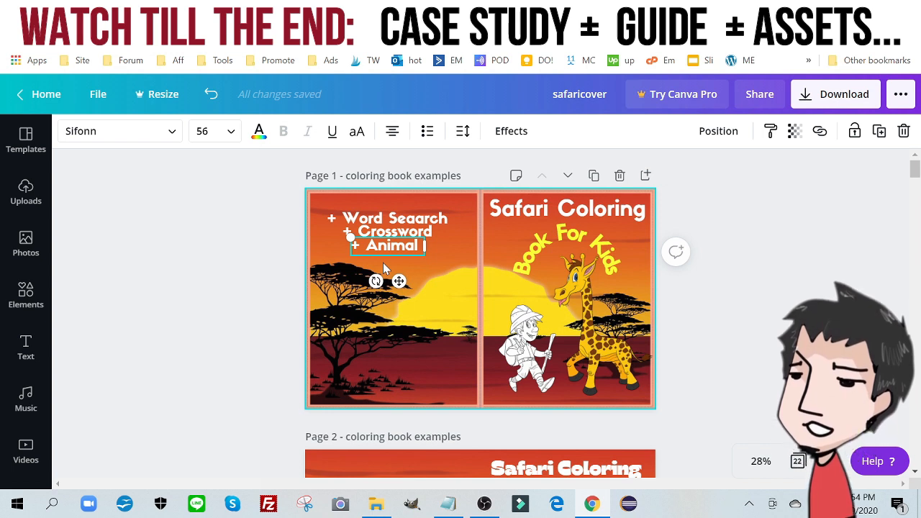
type("c")
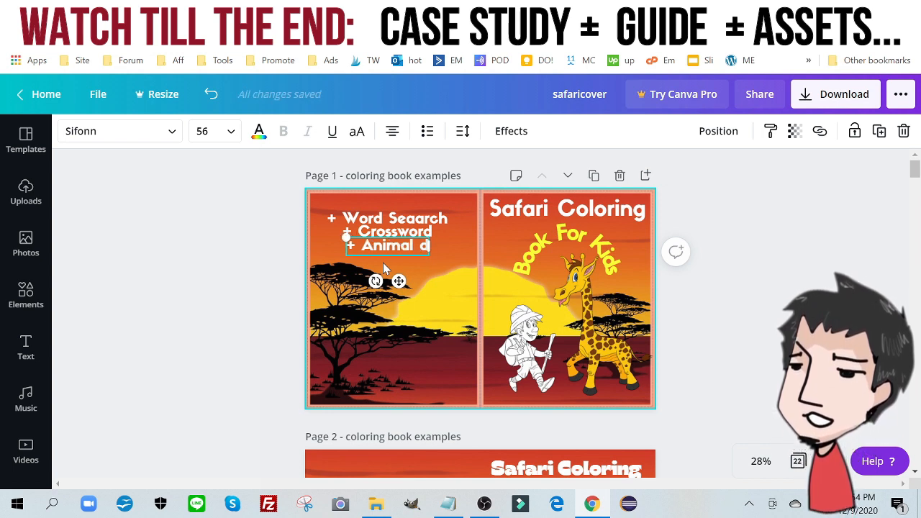
key("BackSpace")
type("De")
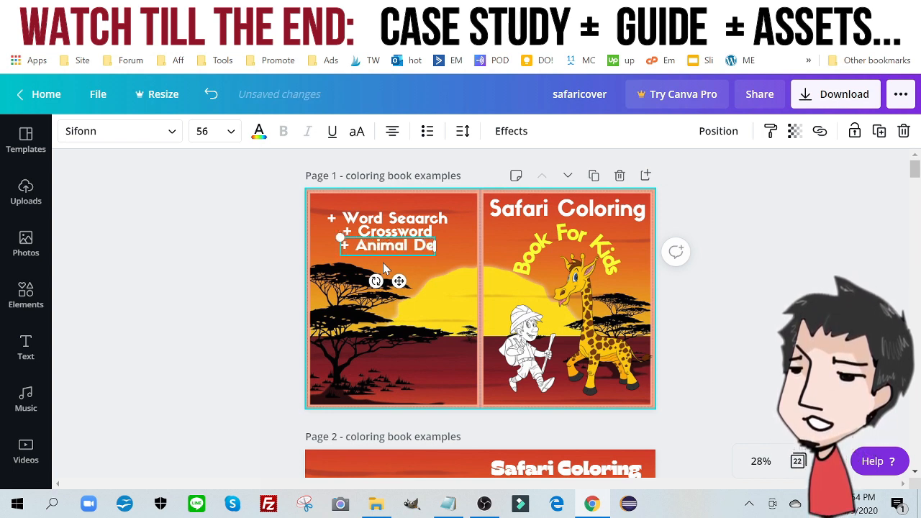
type("cod")
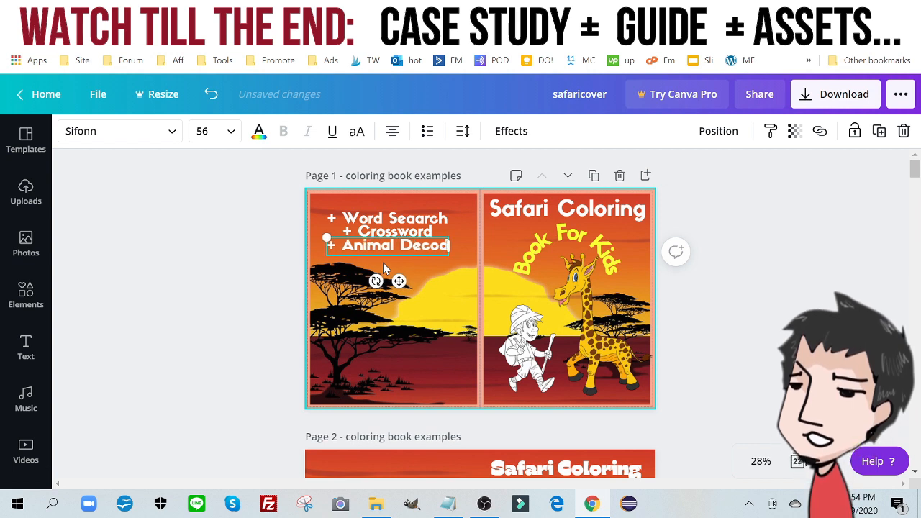
type("ing")
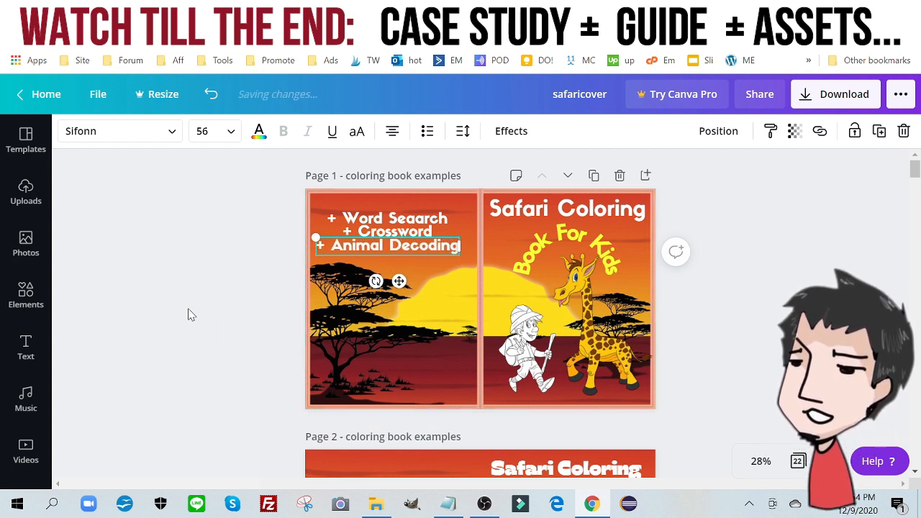
Step: Move the three back-cover lines so their plus signs line up at the left and their vertical spacing is even
left_click(180, 248)
left_click_drag(407, 218, 408, 248)
left_click(412, 232)
left_click(396, 246)
left_click(264, 249)
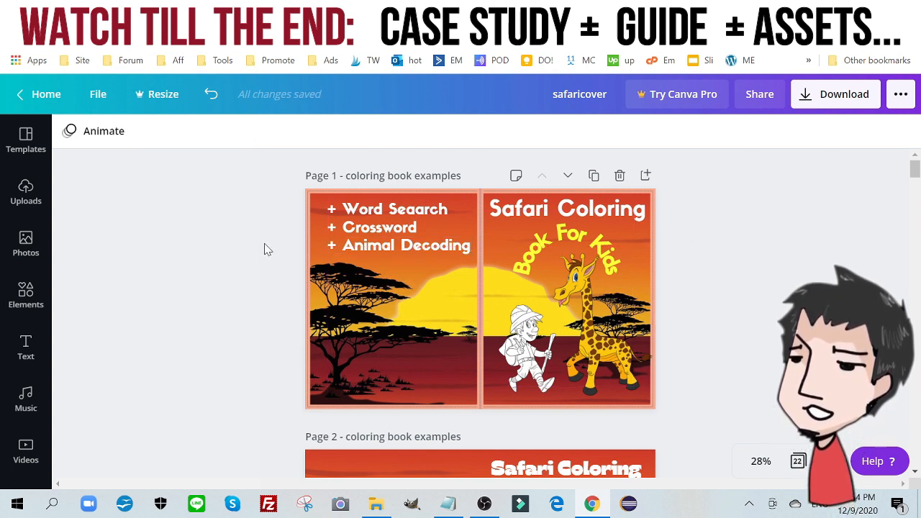
Step: Delete the cover guide frame that outlines the front, spine and back on page 1
left_click(309, 400)
key("Delete")
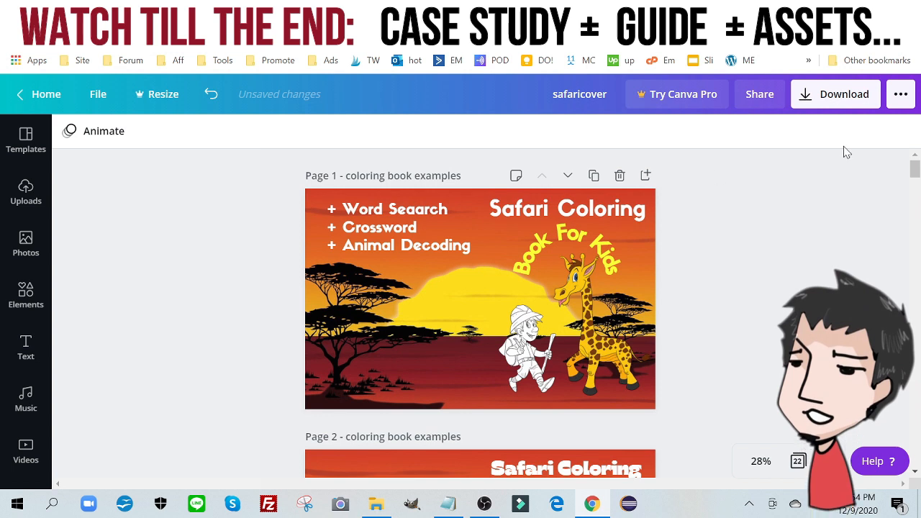
Step: Open the download options for the safaricover design and show the available file types
left_click(848, 95)
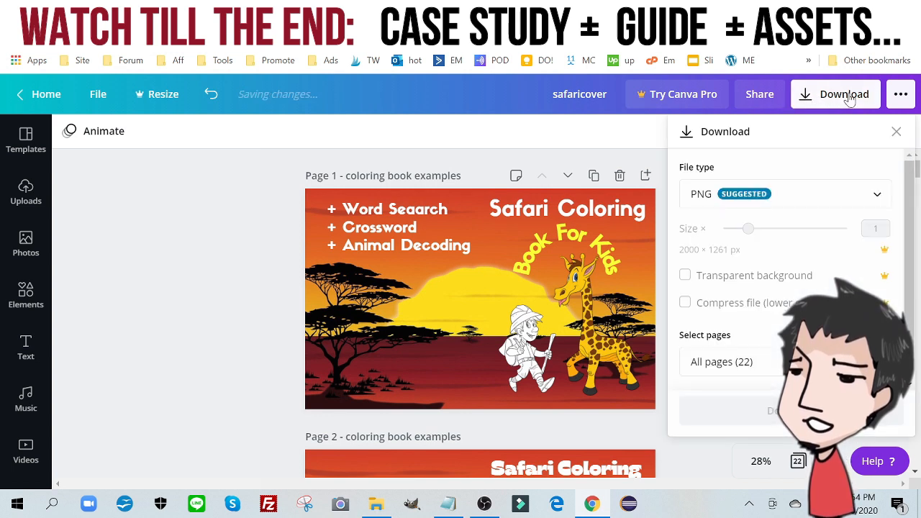
left_click(813, 204)
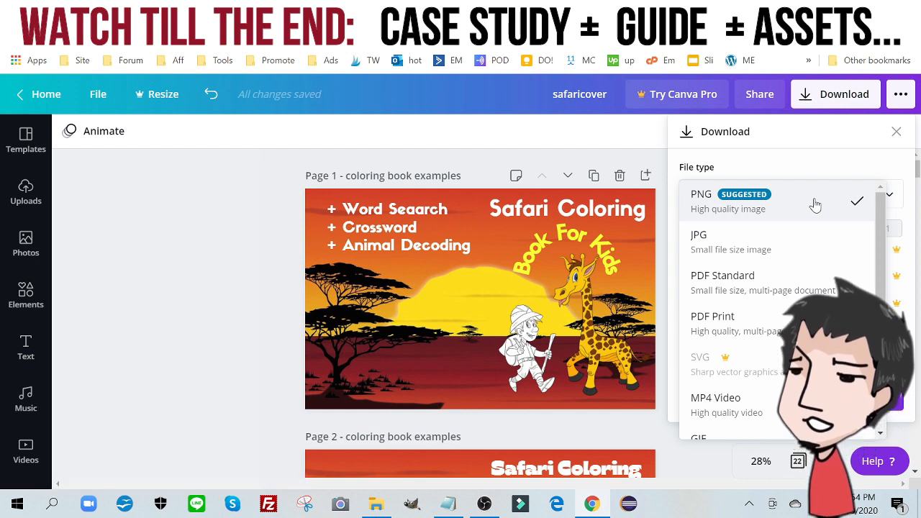
Step: Switch to the coloring book giveaway web page and review its headline and three steps for building the KDP book
scroll(815, 205, "down", 1)
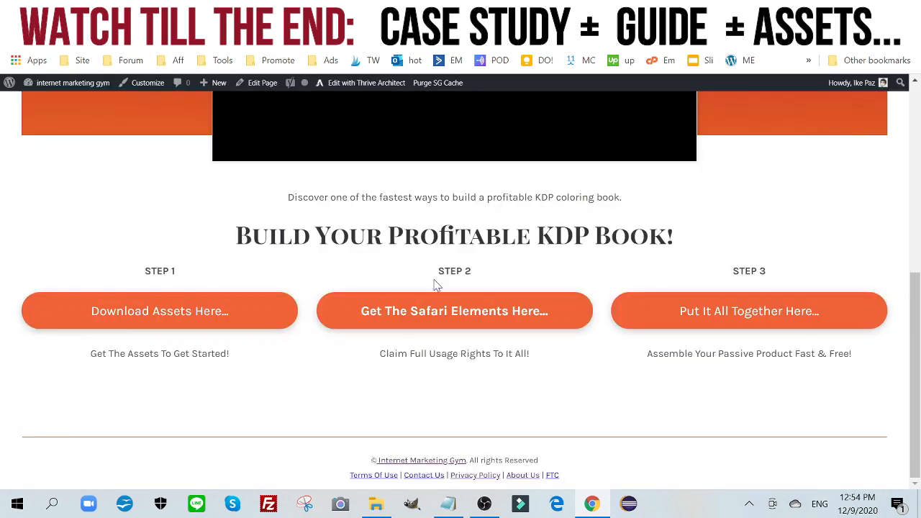
scroll(434, 285, "up", 5)
scroll(441, 294, "down", 4)
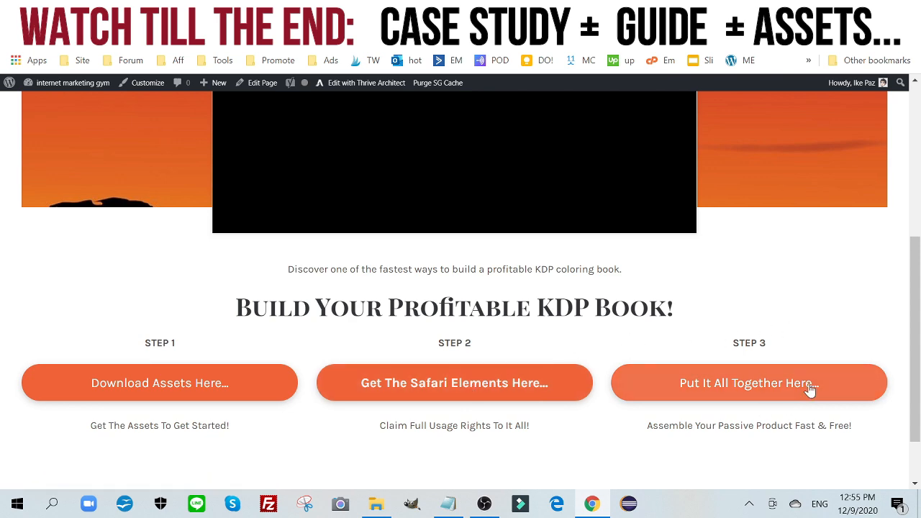
scroll(755, 396, "up", 5)
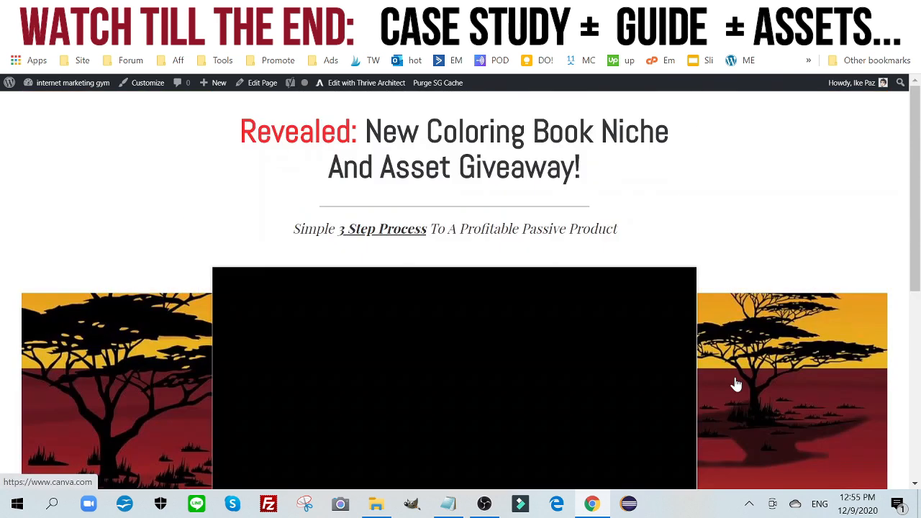
scroll(583, 283, "down", 2)
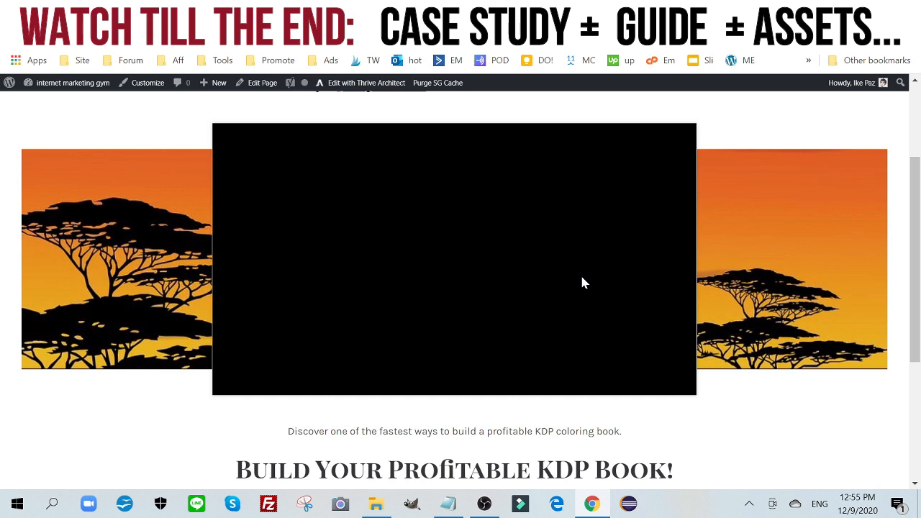